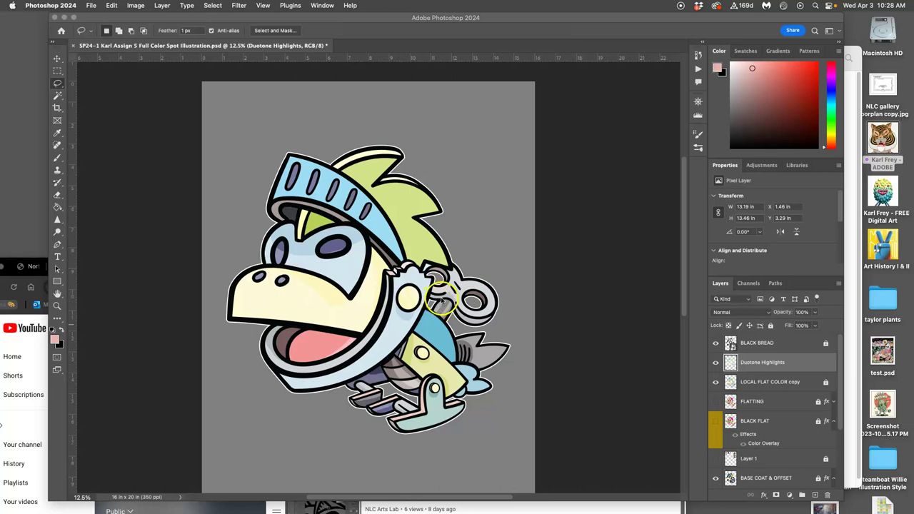
# - Rename the Duotone Highlights layer as Duotone Hard Edge Highlights
pyautogui.click(716, 364)
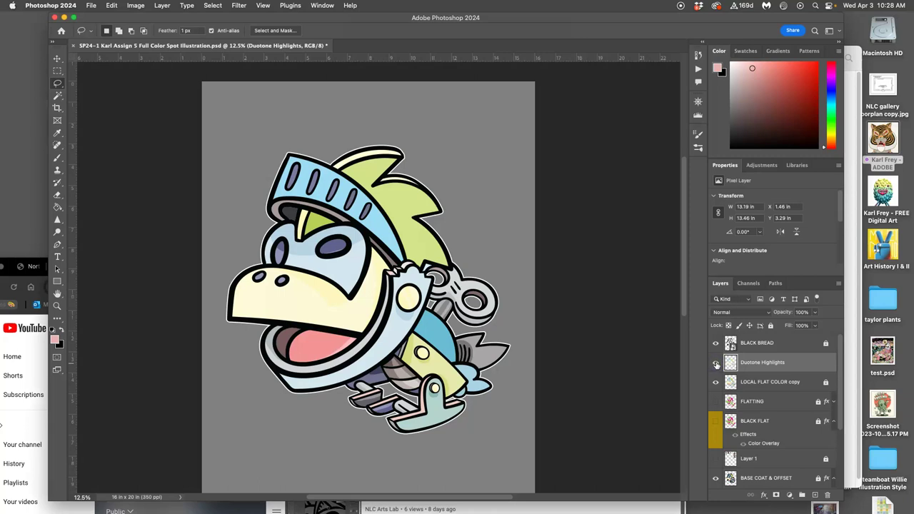
pyautogui.click(759, 363)
pyautogui.click(763, 362)
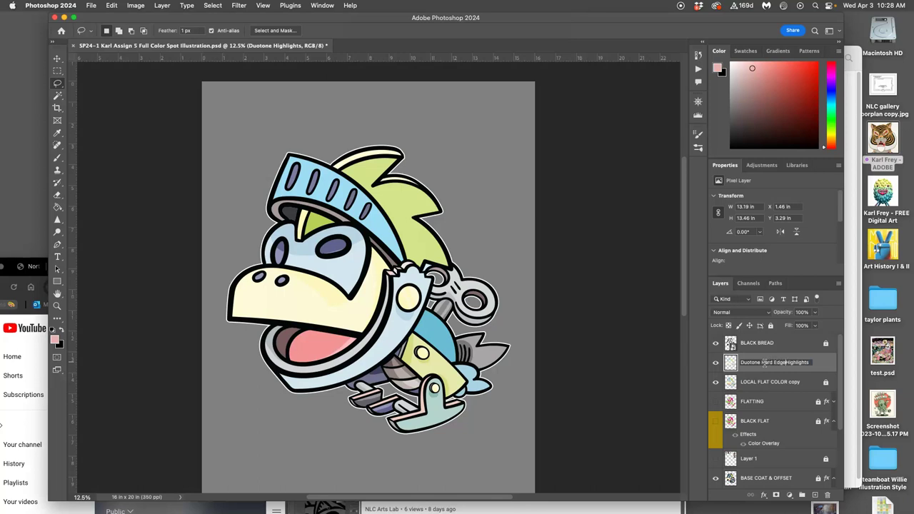
pyautogui.click(626, 363)
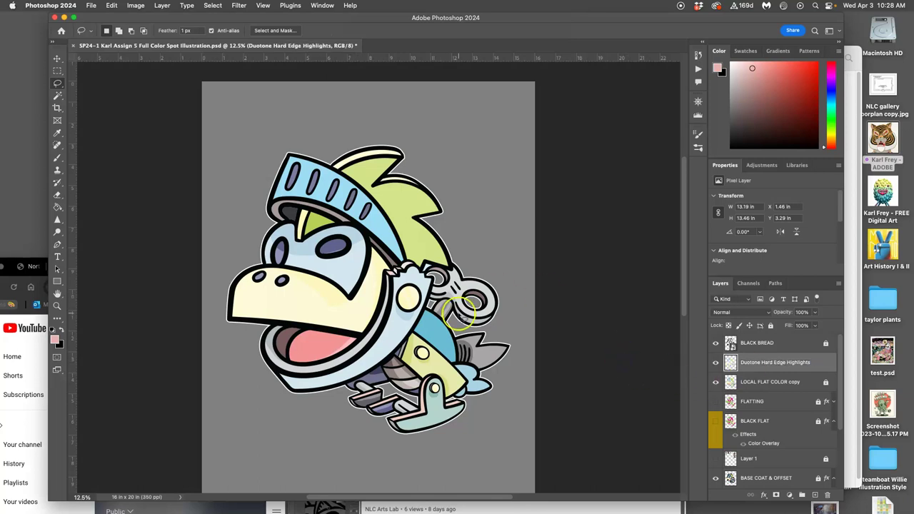
# - Lasso a small patch about 0.73 by 0.71 in around the slots on the wind-up key, delete its highlight and deselect
pyautogui.moveTo(458, 279); pyautogui.dragTo(452, 285)
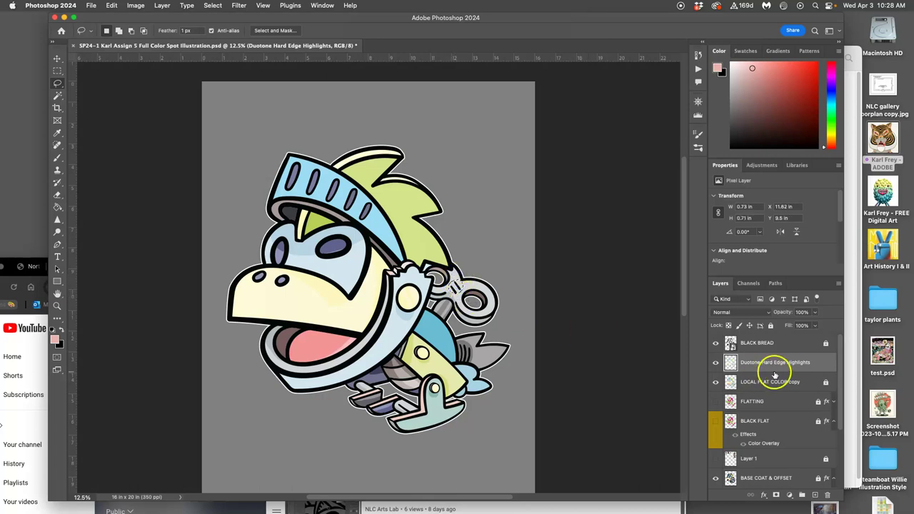
pyautogui.click(615, 331)
pyautogui.scroll(-2, 469, 303)
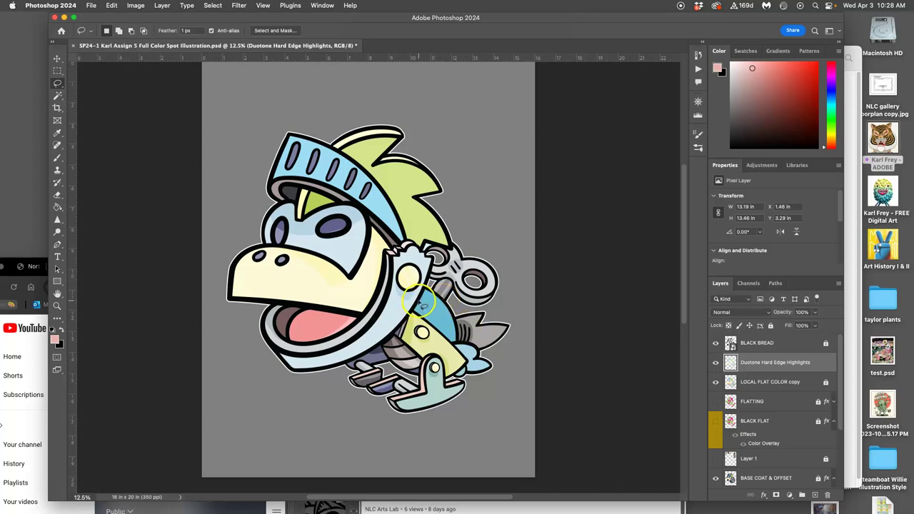
# - Lasso the lower band of the blue back shell, delete its highlight for a hard-edged shadow and deselect
pyautogui.moveTo(424, 306); pyautogui.dragTo(451, 338)
pyautogui.moveTo(429, 326); pyautogui.dragTo(417, 300)
pyautogui.click(516, 257)
pyautogui.click(457, 343)
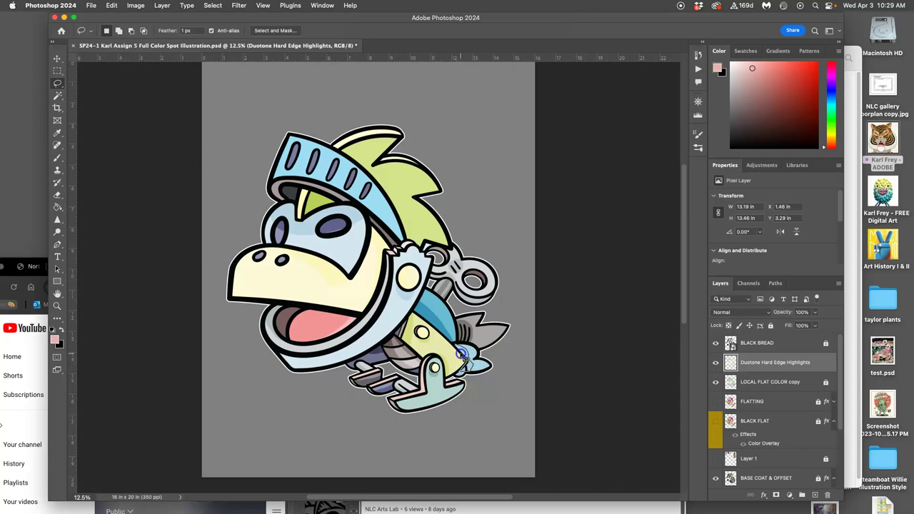
pyautogui.moveTo(453, 346); pyautogui.dragTo(454, 344)
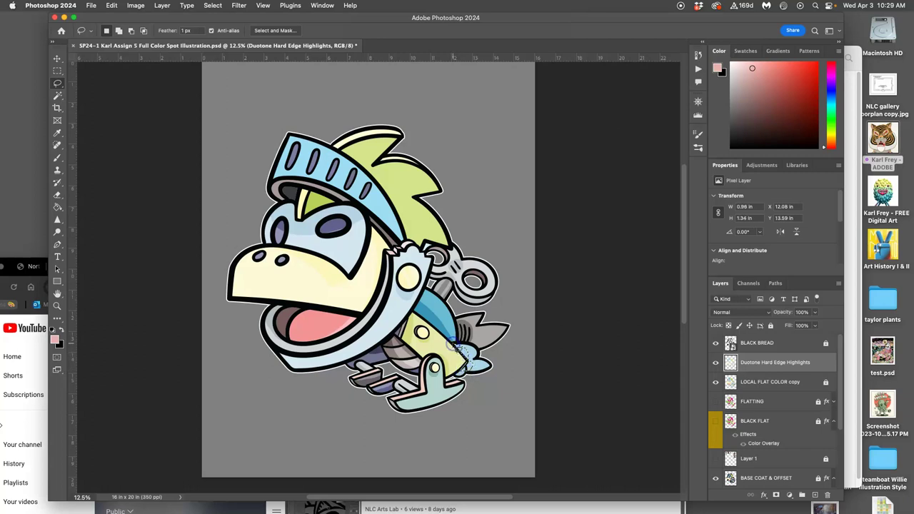
pyautogui.click(503, 390)
pyautogui.moveTo(463, 372)
pyautogui.mouseDown()
pyautogui.moveTo(472, 380)
pyautogui.moveTo(469, 324)
pyautogui.moveTo(347, 160)
pyautogui.mouseUp()
# - Lasso the light-blue tail tuft along the green body's edge and remove the highlight there to form a curved shadow
pyautogui.press('super+equal')
pyautogui.press('super+equal')
pyautogui.press('super+equal')
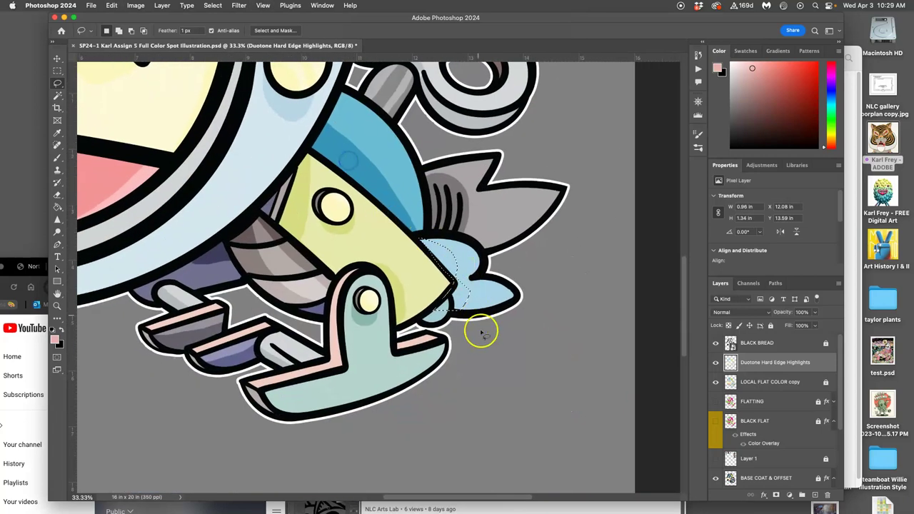
pyautogui.click(482, 333)
pyautogui.moveTo(423, 238)
pyautogui.mouseDown()
pyautogui.moveTo(462, 281)
pyautogui.moveTo(458, 304)
pyautogui.moveTo(428, 314)
pyautogui.moveTo(442, 293)
pyautogui.moveTo(417, 242)
pyautogui.moveTo(465, 276)
pyautogui.moveTo(458, 302)
pyautogui.moveTo(419, 324)
pyautogui.mouseUp()
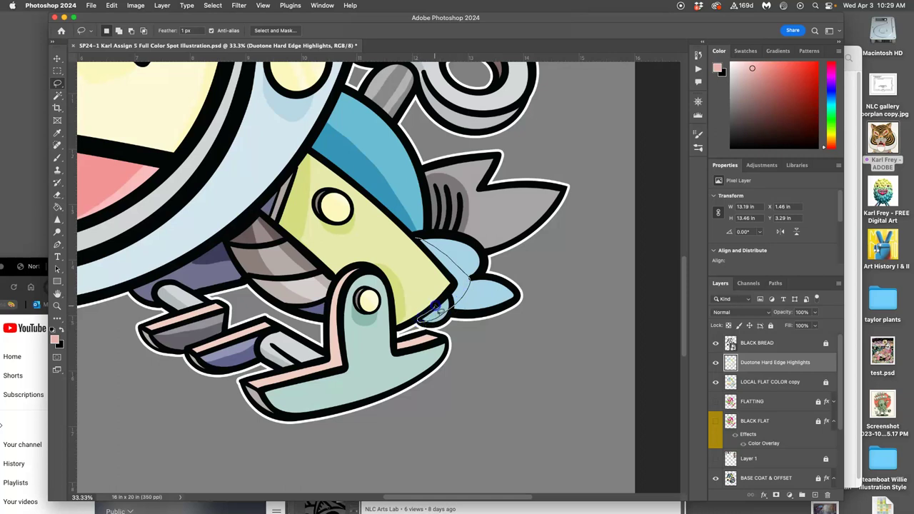
pyautogui.moveTo(439, 268); pyautogui.dragTo(417, 240)
pyautogui.press('super+x')
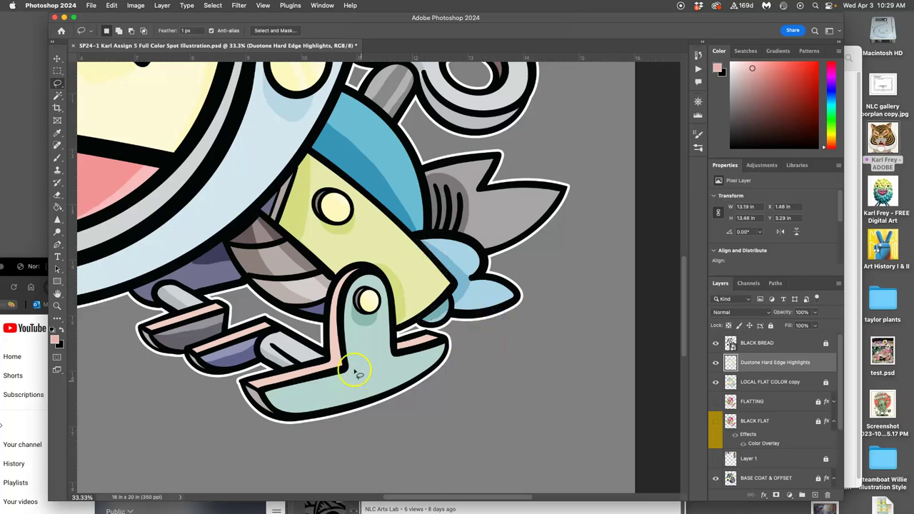
# - Lasso the front inner curve of the grey lower lip, delete its highlight and deselect
pyautogui.hscroll(-5, 337, 318)
pyautogui.scroll(1, 338, 322)
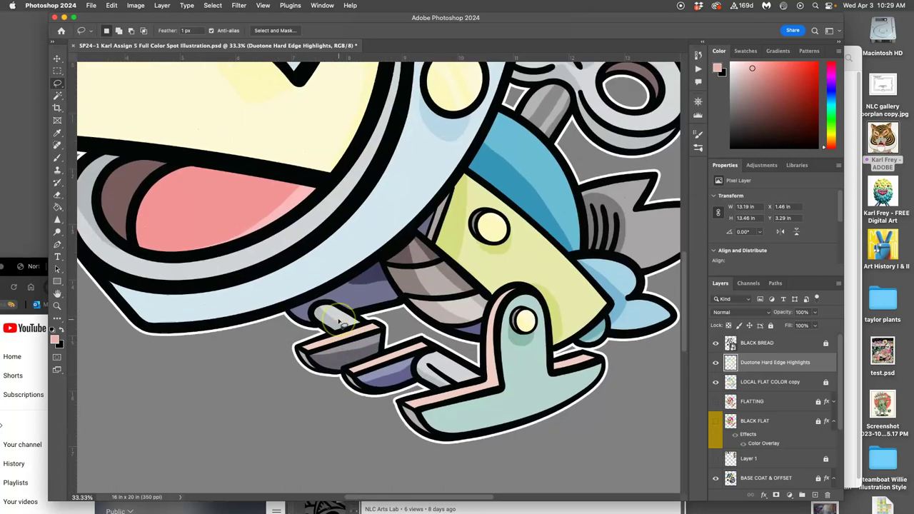
pyautogui.scroll(9, 328, 323)
pyautogui.scroll(-7, 326, 323)
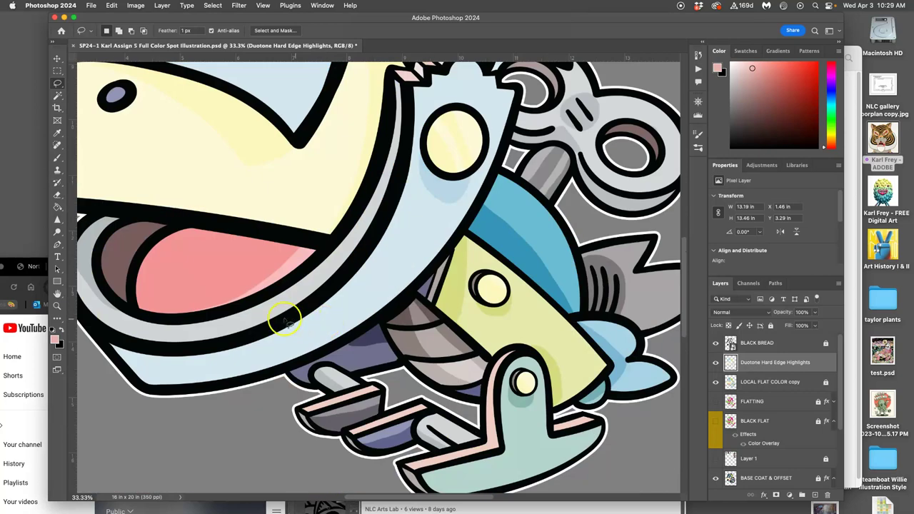
pyautogui.hscroll(-4, 283, 320)
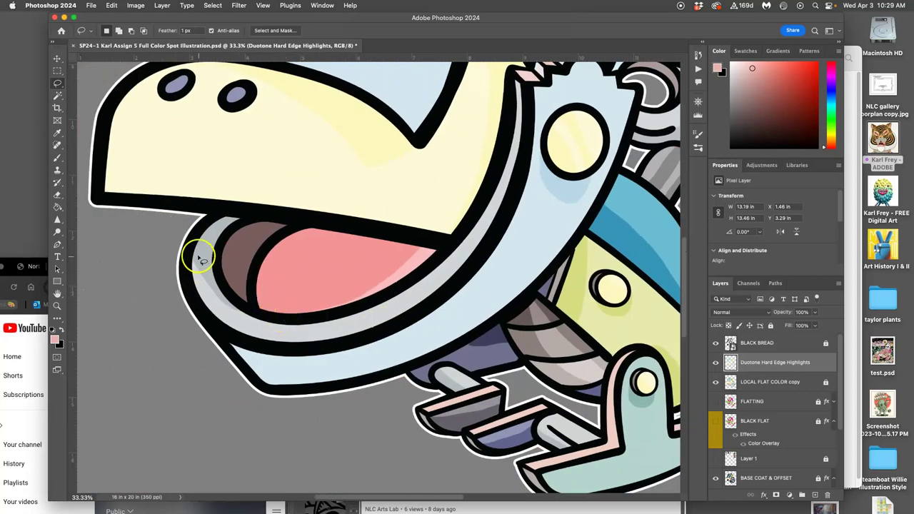
pyautogui.moveTo(190, 246)
pyautogui.mouseDown()
pyautogui.moveTo(187, 266)
pyautogui.moveTo(206, 307)
pyautogui.moveTo(240, 328)
pyautogui.mouseUp()
pyautogui.moveTo(202, 305)
pyautogui.mouseDown()
pyautogui.moveTo(244, 330)
pyautogui.moveTo(308, 334)
pyautogui.moveTo(393, 297)
pyautogui.moveTo(318, 316)
pyautogui.moveTo(257, 308)
pyautogui.moveTo(226, 287)
pyautogui.moveTo(197, 242)
pyautogui.moveTo(183, 252)
pyautogui.moveTo(188, 291)
pyautogui.mouseUp()
pyautogui.click(175, 344)
# - Lasso the purple underbody directly beneath the jaw, delete its highlight to darken it and deselect
pyautogui.hscroll(5, 471, 323)
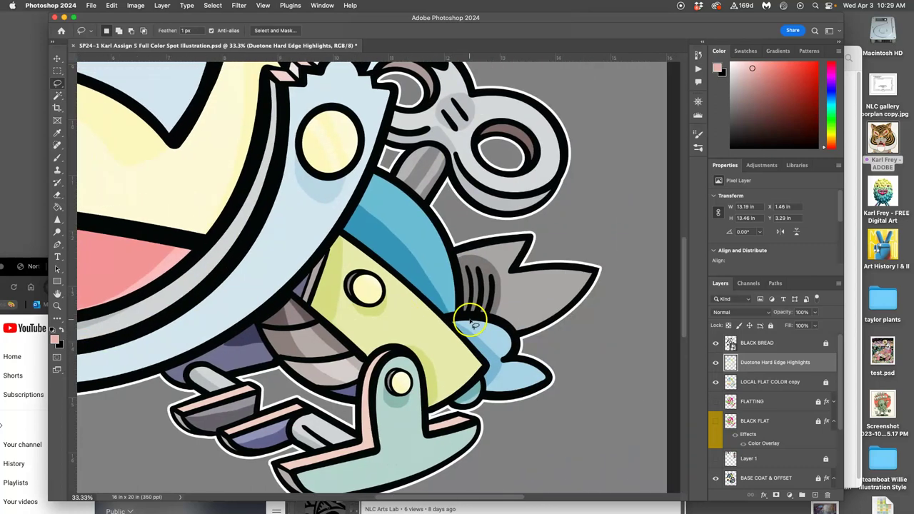
pyautogui.scroll(-4, 467, 324)
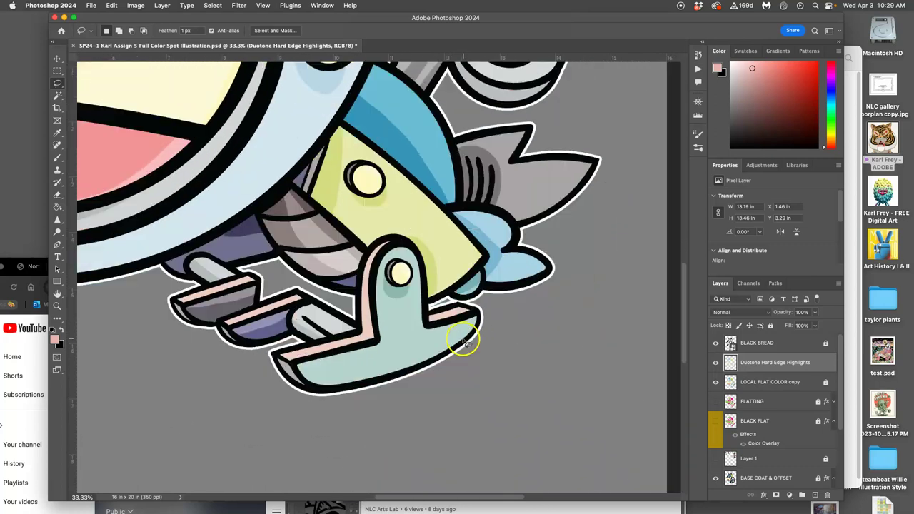
pyautogui.click(363, 355)
pyautogui.click(233, 223)
pyautogui.moveTo(219, 242)
pyautogui.mouseDown()
pyautogui.moveTo(266, 235)
pyautogui.moveTo(234, 224)
pyautogui.mouseUp()
pyautogui.press('BackSpace')
pyautogui.click(131, 363)
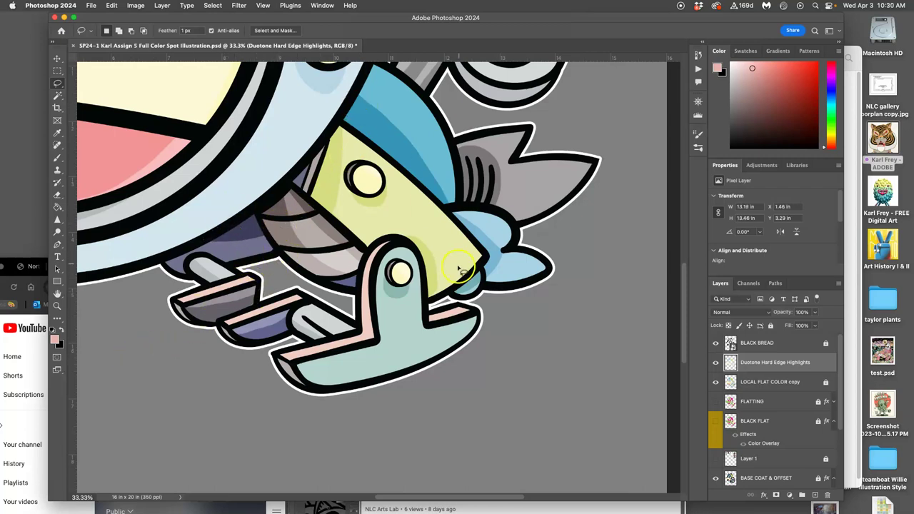
# - Lasso a scalloped area about 6.49 by 4.19 in along the helmet visor's lower half, delete its highlight and deselect
pyautogui.scroll(3, 516, 314)
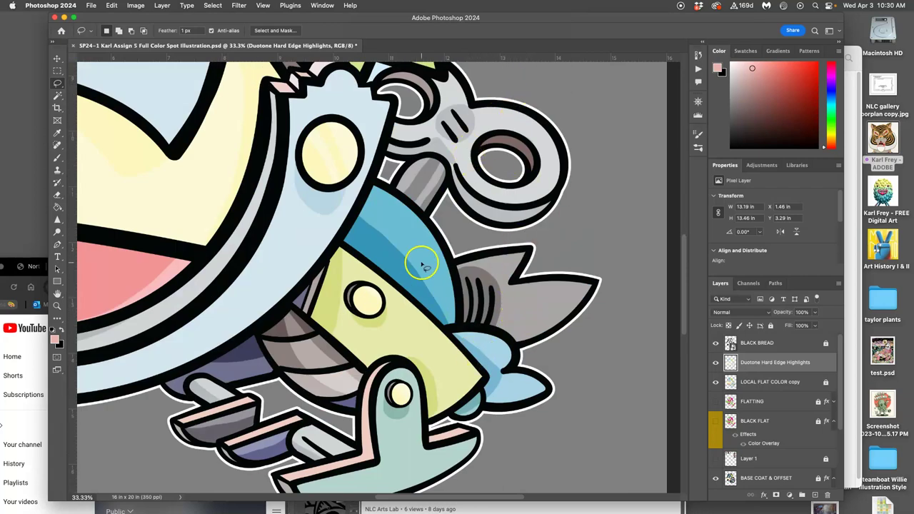
pyautogui.scroll(7, 414, 263)
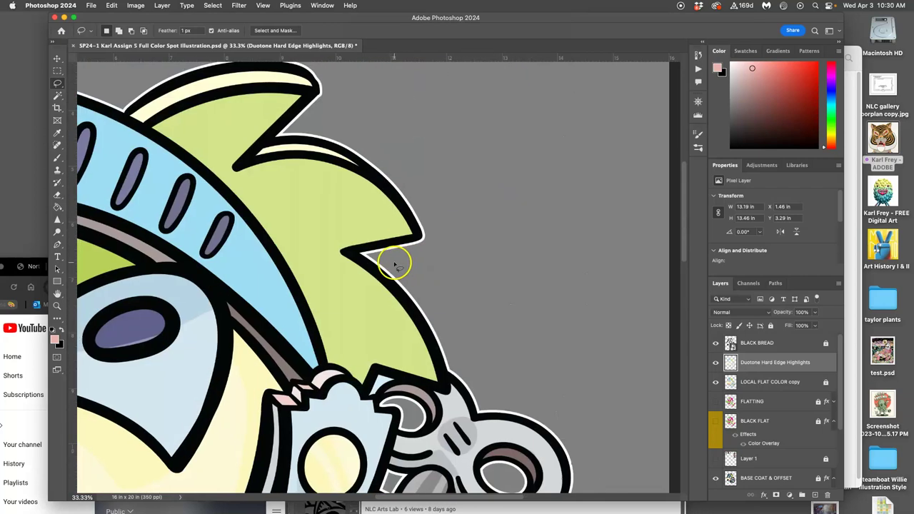
pyautogui.hscroll(-5, 395, 266)
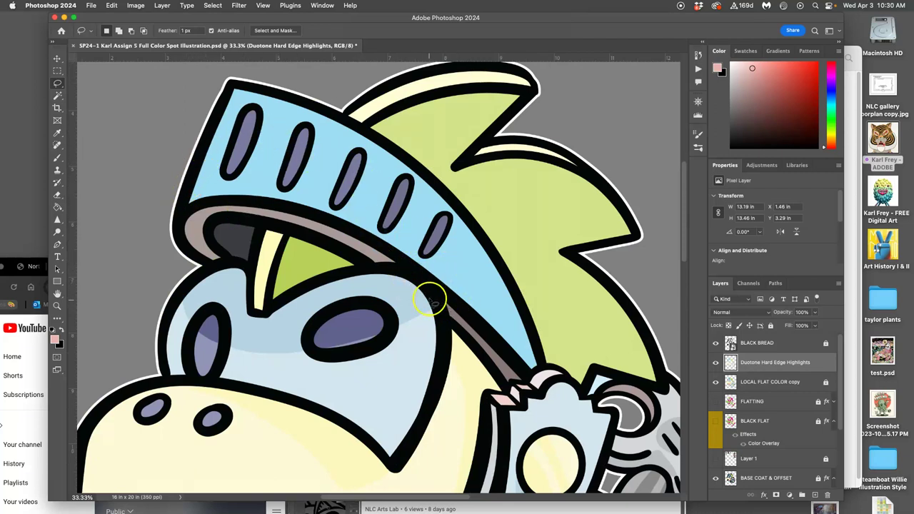
pyautogui.press('super+minus')
pyautogui.press('super+minus')
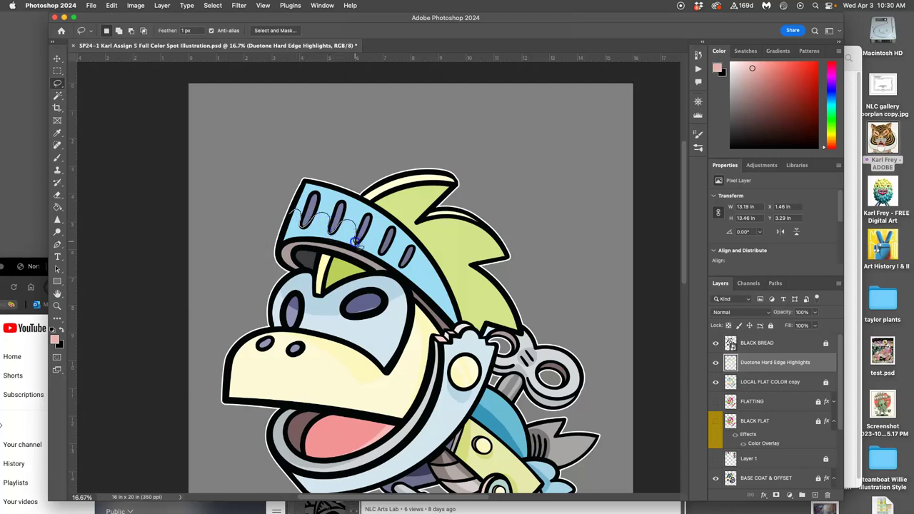
pyautogui.moveTo(359, 240); pyautogui.dragTo(370, 236)
pyautogui.moveTo(417, 270); pyautogui.dragTo(457, 323)
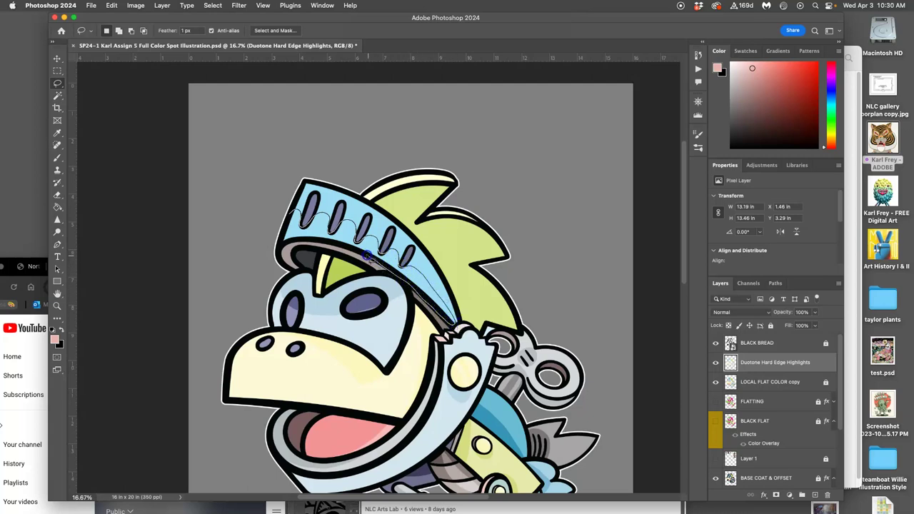
pyautogui.moveTo(320, 242)
pyautogui.mouseDown()
pyautogui.moveTo(276, 248)
pyautogui.moveTo(289, 214)
pyautogui.mouseUp()
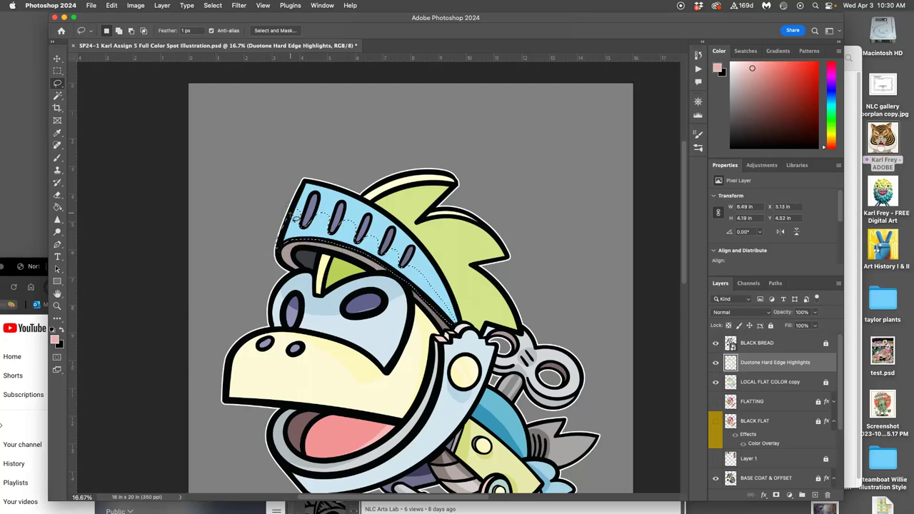
pyautogui.press('super+d')
# - Hide and reshow the Duotone Hard Edge Highlights layer to compare the artwork with and without the highlights
pyautogui.scroll(-3, 536, 367)
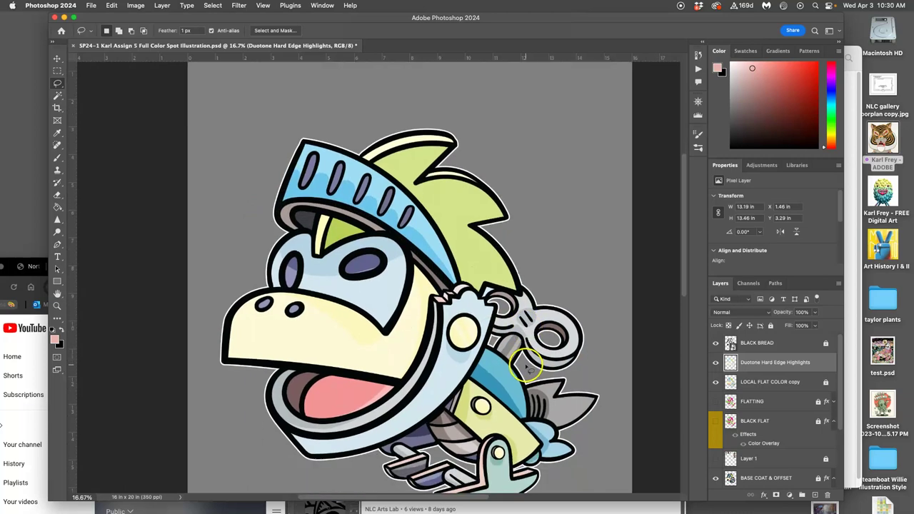
pyautogui.press('super+minus')
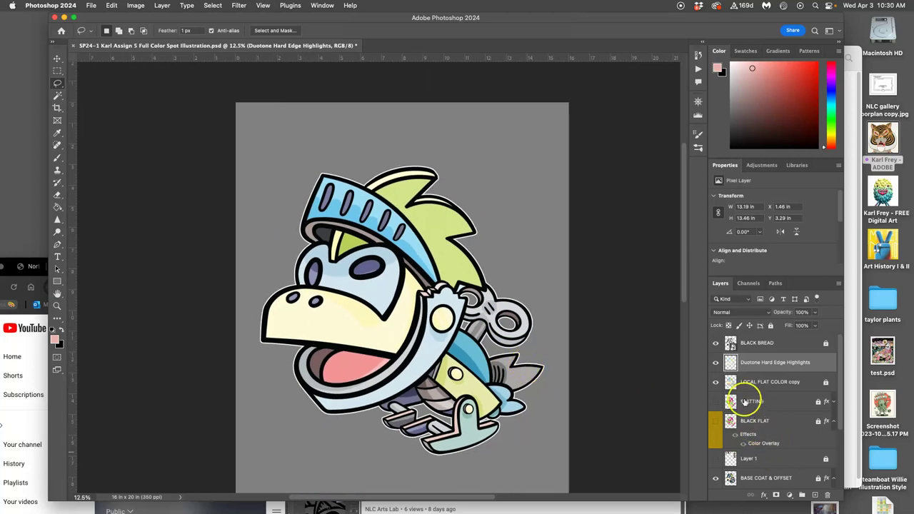
pyautogui.click(715, 362)
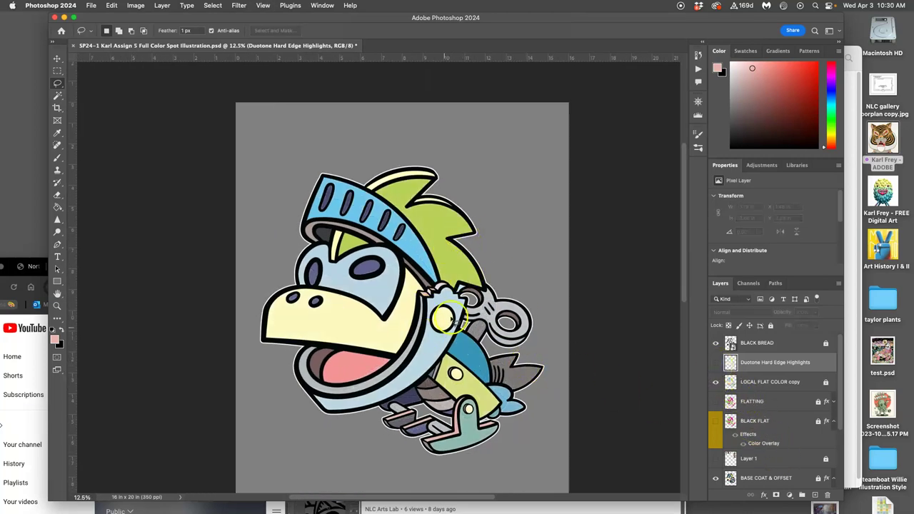
pyautogui.click(715, 362)
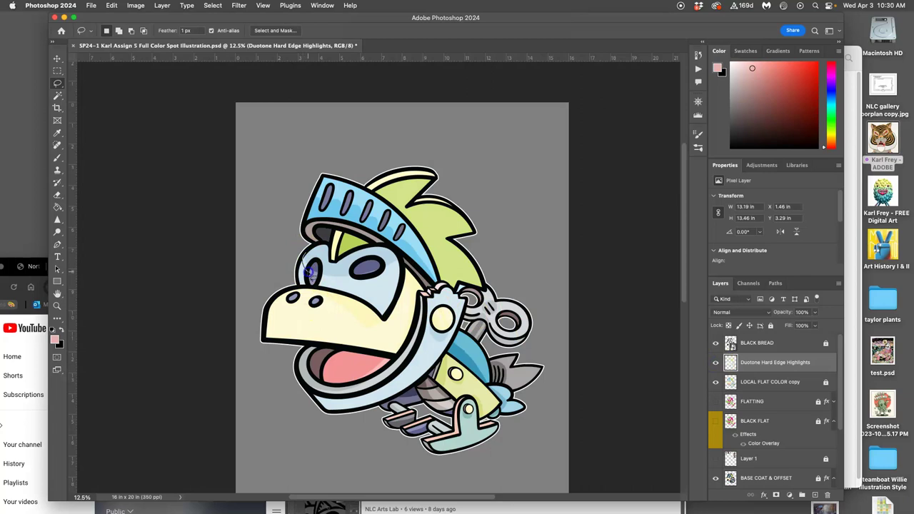
# - Lasso a curved area about 4.76 by 1.77 in across the brow of the blue face mask, delete its highlight and deselect
pyautogui.moveTo(311, 272)
pyautogui.mouseDown()
pyautogui.moveTo(353, 283)
pyautogui.moveTo(402, 262)
pyautogui.mouseUp()
pyautogui.moveTo(372, 247)
pyautogui.mouseDown()
pyautogui.moveTo(332, 261)
pyautogui.moveTo(309, 264)
pyautogui.mouseUp()
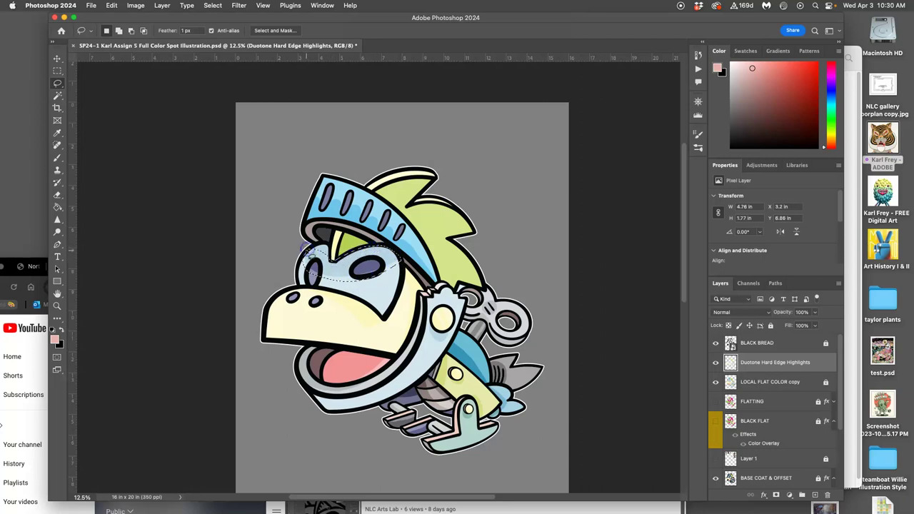
pyautogui.click(240, 257)
# - Lasso the lower edge of the teal front foot, delete its highlight for a hard-edged shadow and deselect
pyautogui.scroll(-1, 492, 342)
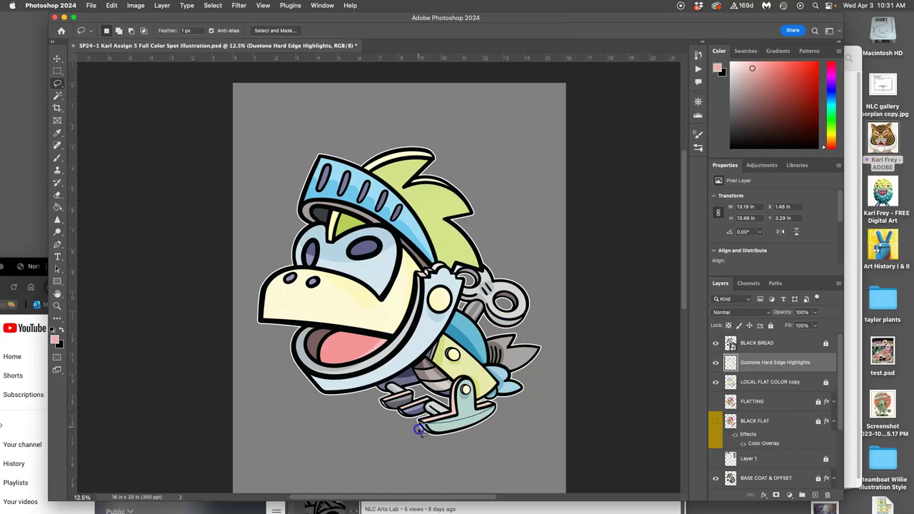
pyautogui.moveTo(419, 431)
pyautogui.mouseDown()
pyautogui.moveTo(500, 438)
pyautogui.moveTo(521, 414)
pyautogui.mouseUp()
pyautogui.press('BackSpace')
pyautogui.click(530, 420)
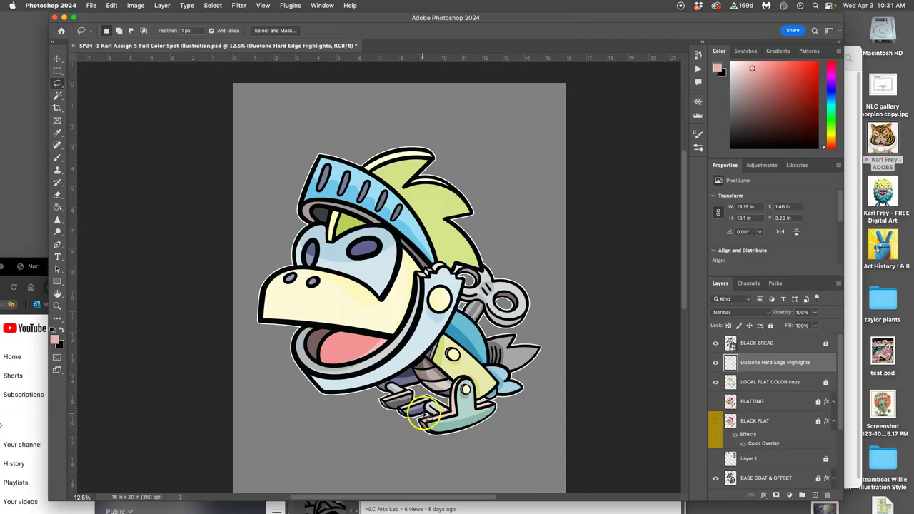
# - Lasso a strip about 0.74 by 0.43 in along the upper edge of the rearmost grey leg rod, delete its highlight and deselect
pyautogui.press('super+equal')
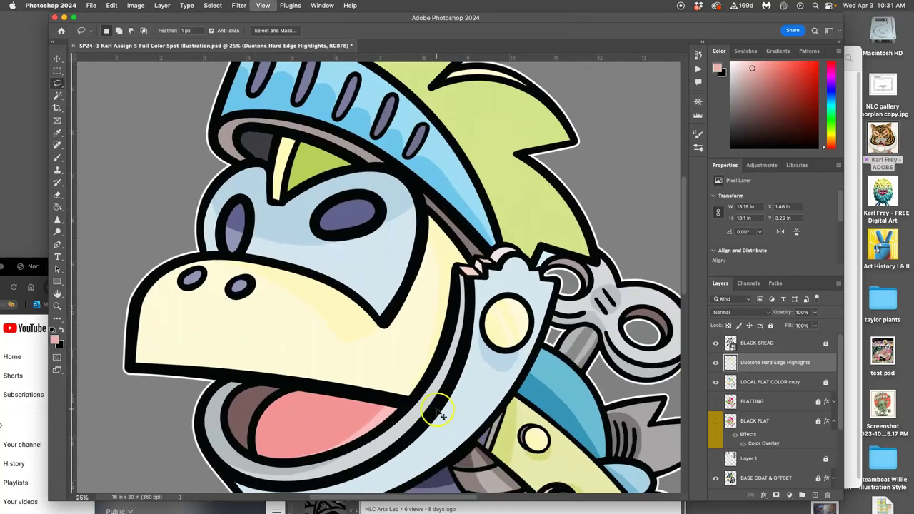
pyautogui.press('super+equal')
pyautogui.scroll(-5, 434, 402)
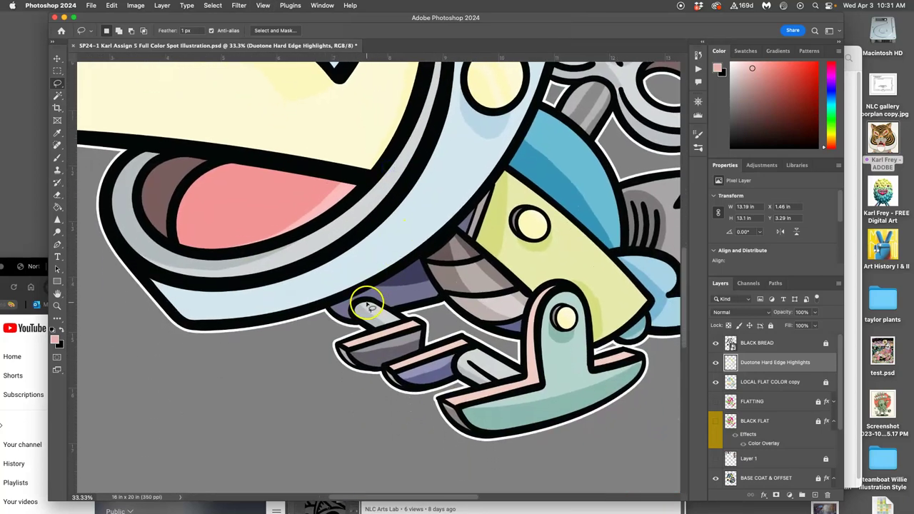
pyautogui.moveTo(367, 305)
pyautogui.mouseDown()
pyautogui.moveTo(397, 324)
pyautogui.moveTo(375, 309)
pyautogui.mouseUp()
pyautogui.moveTo(373, 308); pyautogui.dragTo(384, 315)
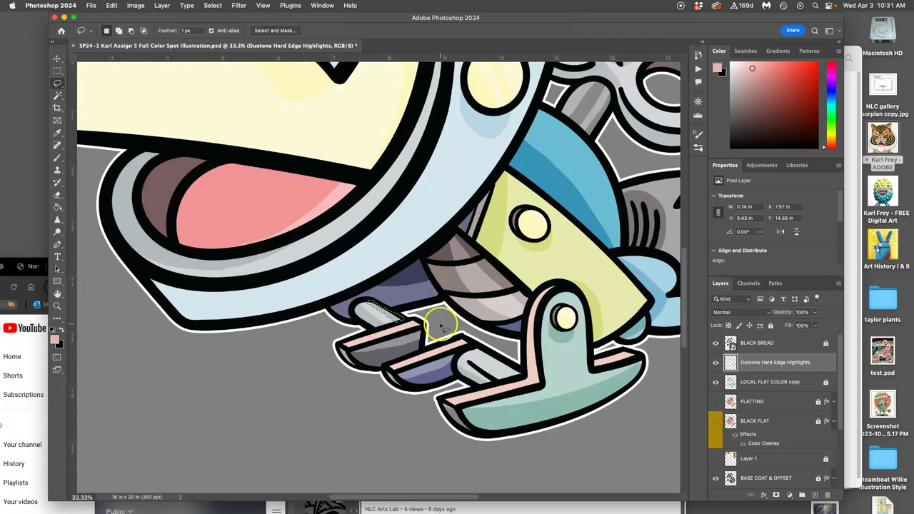
pyautogui.click(441, 325)
# - Remove the highlight from narrow lassoed strips along the grey rod behind the teal foot, deselecting after each one
pyautogui.moveTo(469, 352); pyautogui.dragTo(504, 371)
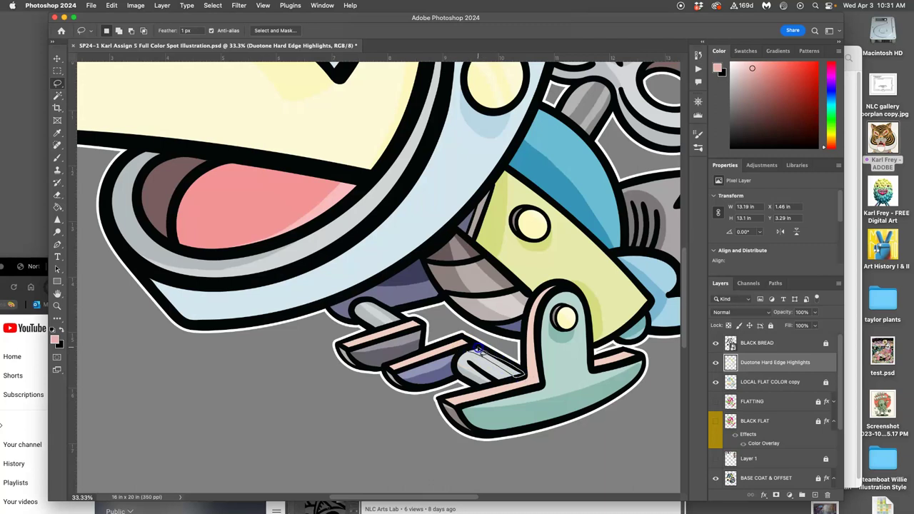
pyautogui.moveTo(469, 351); pyautogui.dragTo(472, 356)
pyautogui.press('Delete')
pyautogui.click(389, 438)
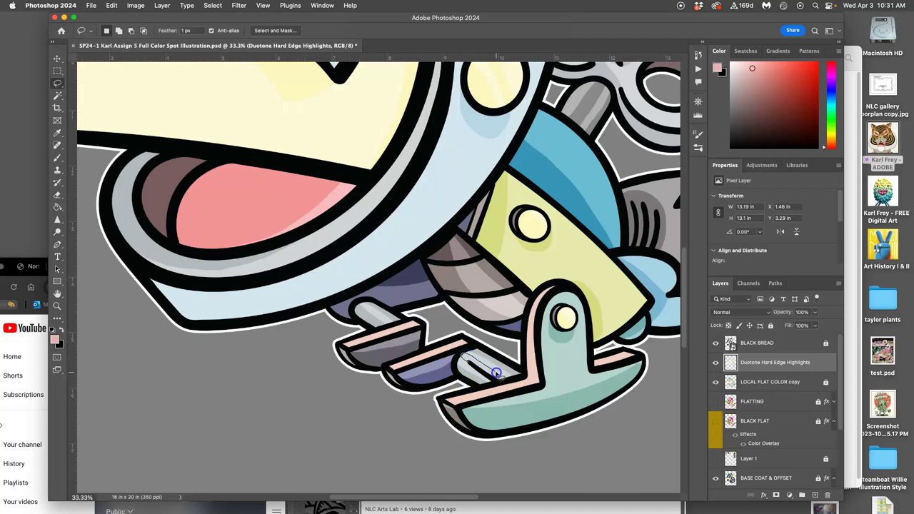
pyautogui.moveTo(481, 372); pyautogui.dragTo(472, 367)
pyautogui.click(364, 442)
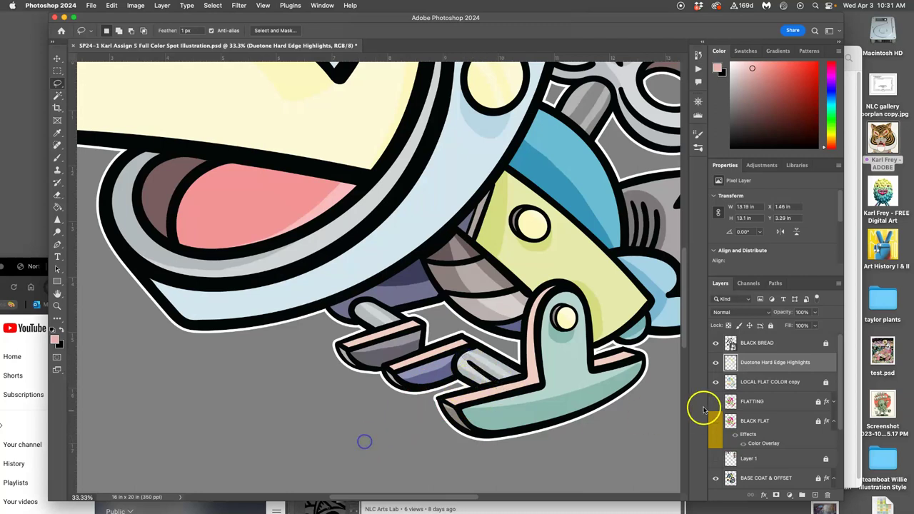
# - Toggle the Duotone Hard Edge Highlights layer off and back on to compare the character with and without its highlights
pyautogui.click(715, 363)
pyautogui.press('super+minus')
pyautogui.press('super+minus')
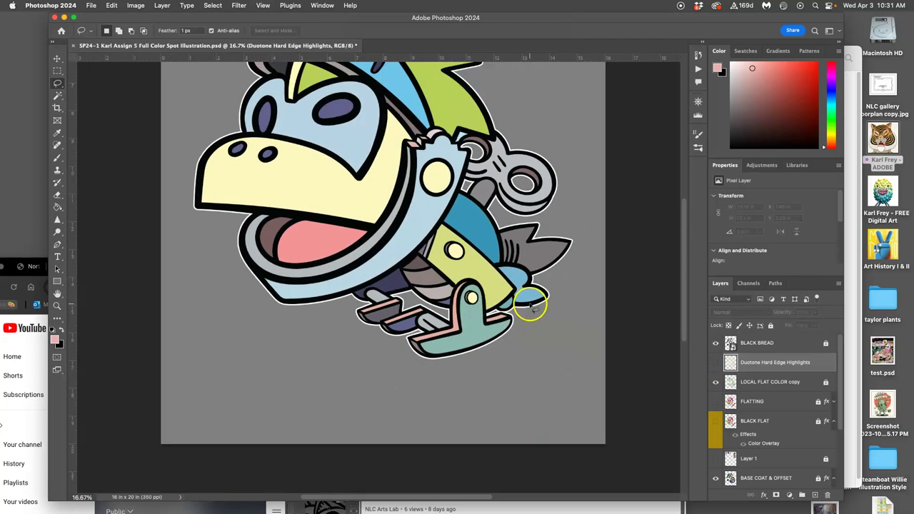
pyautogui.scroll(5, 532, 306)
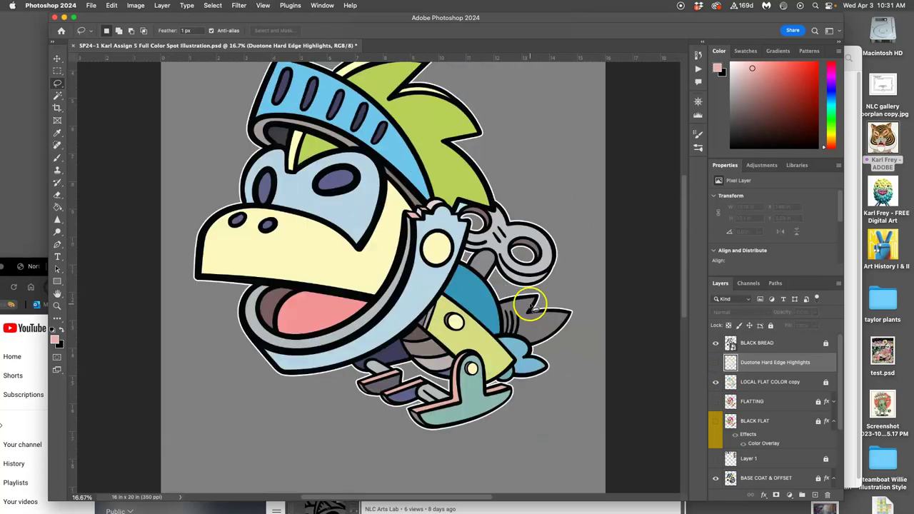
pyautogui.click(714, 365)
# - Lasso the inner part of the green crest along the helmet, delete its highlight for a hard-edged shadow and deselect
pyautogui.press('super+minus')
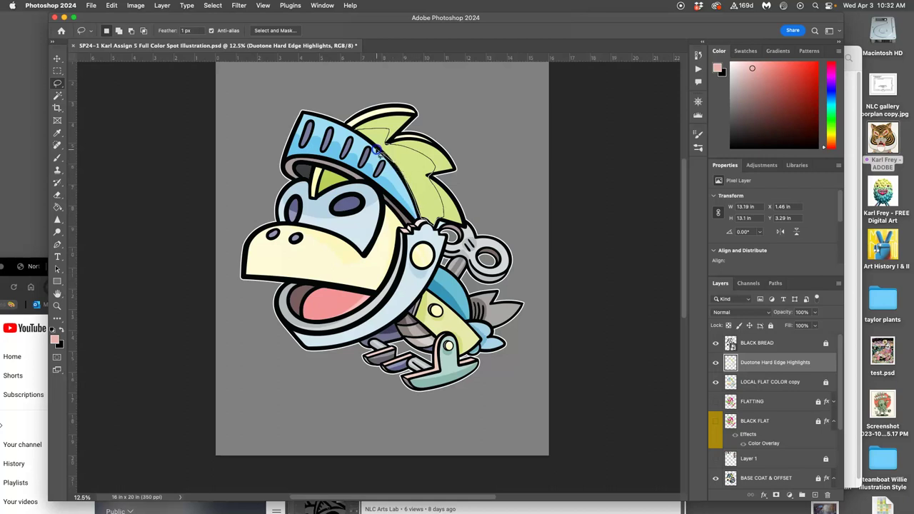
pyautogui.click(465, 109)
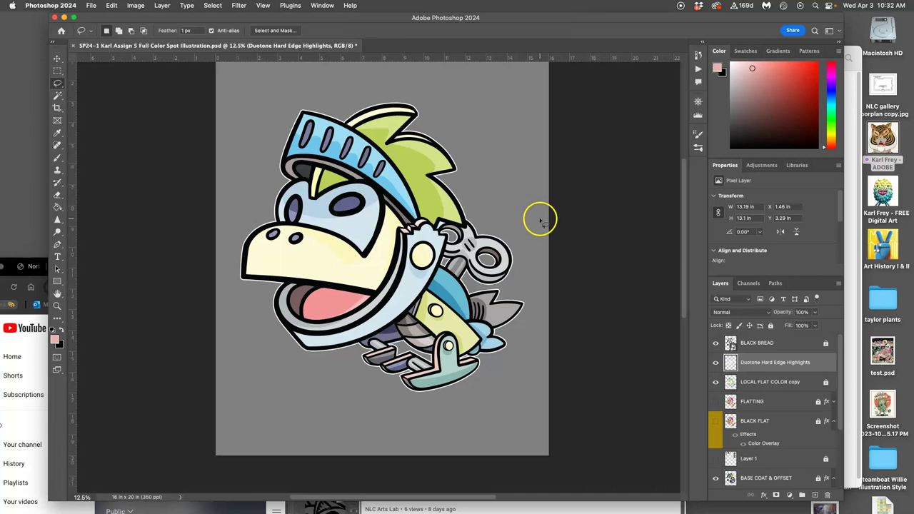
# - Lasso a curved band along the lower edge of the blue jaw guard, delete its highlight and deselect
pyautogui.scroll(-2, 541, 224)
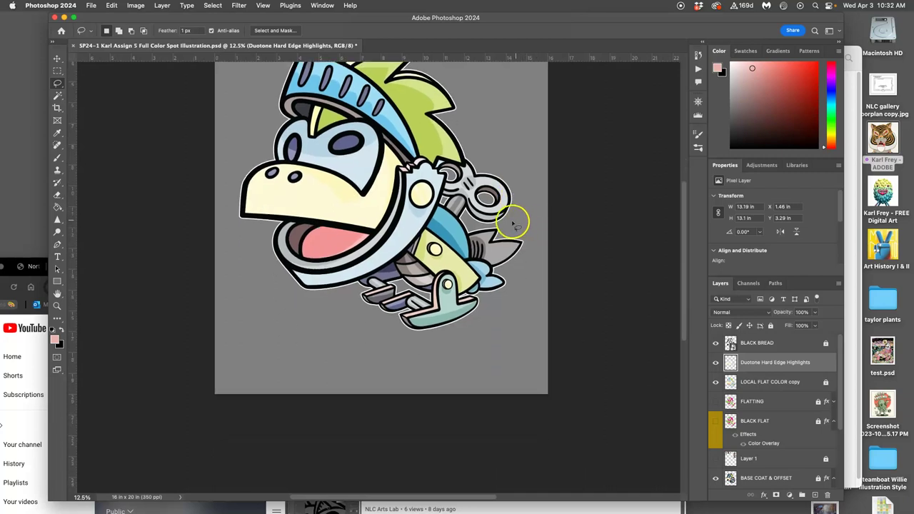
pyautogui.click(295, 278)
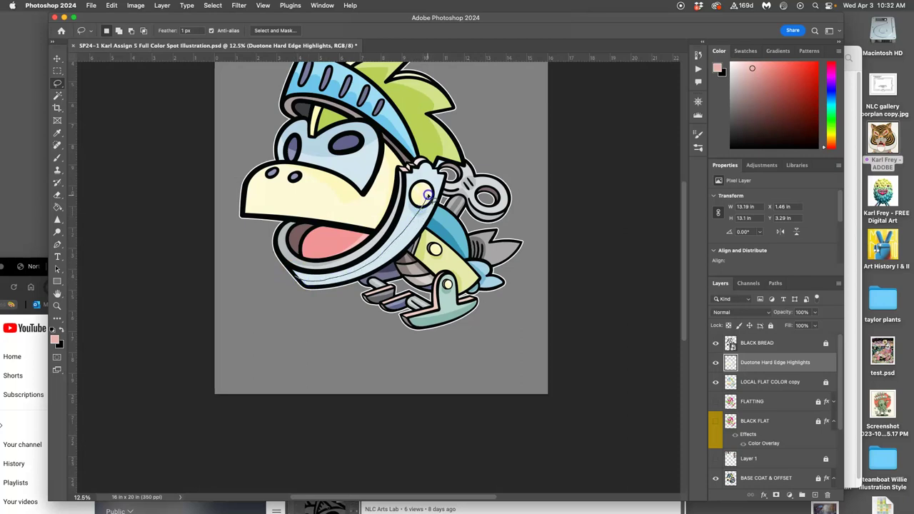
pyautogui.press('Escape')
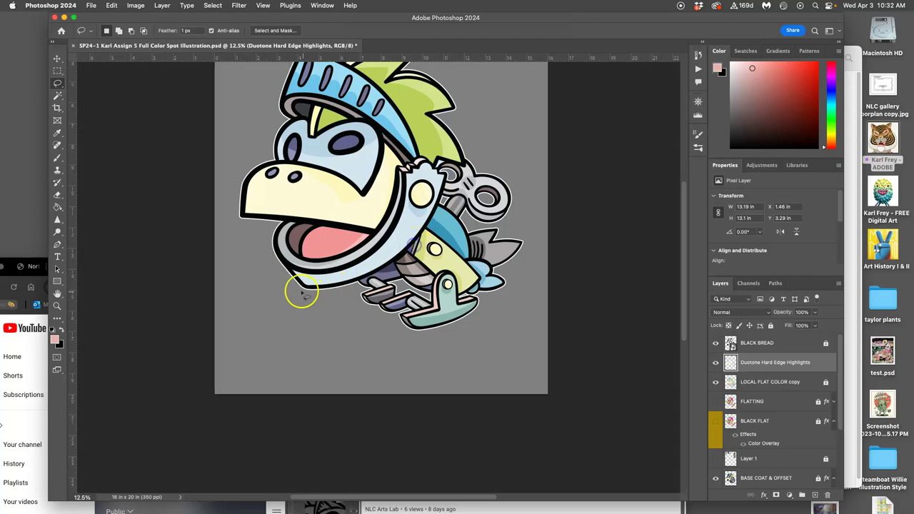
pyautogui.moveTo(296, 278); pyautogui.dragTo(304, 279)
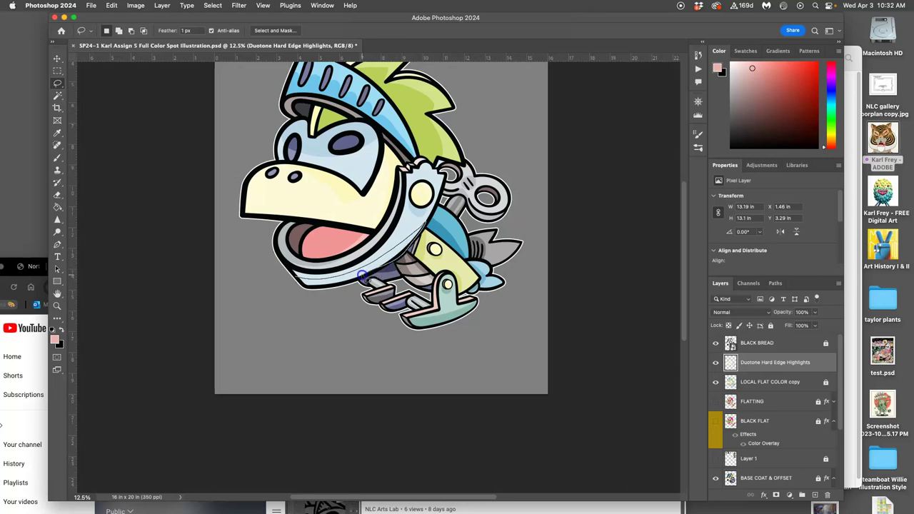
pyautogui.moveTo(293, 286); pyautogui.dragTo(285, 277)
pyautogui.press('Delete')
pyautogui.click(256, 308)
# - Hide the BLACK BREAD and LOCAL FLAT COLOR copy layers to inspect the highlight shapes for stray bits
pyautogui.scroll(3, 295, 316)
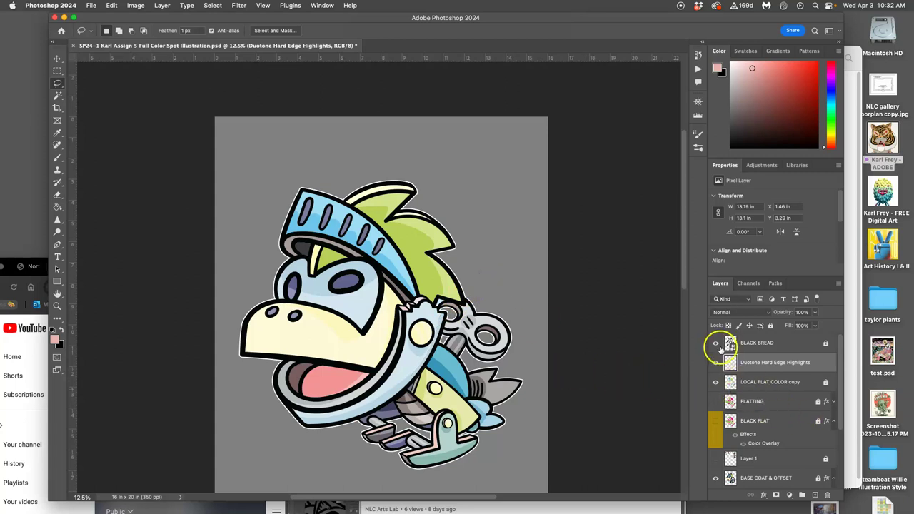
pyautogui.click(716, 344)
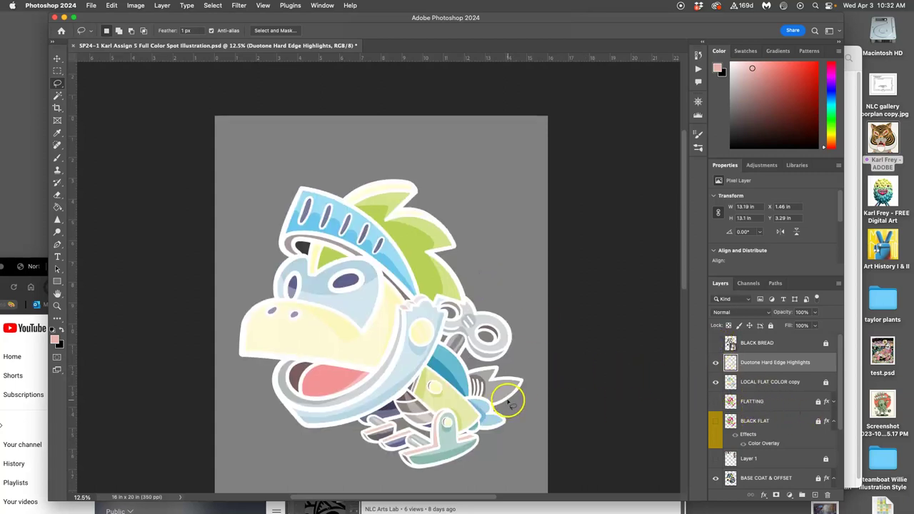
pyautogui.scroll(-2, 423, 307)
pyautogui.scroll(-6, 402, 161)
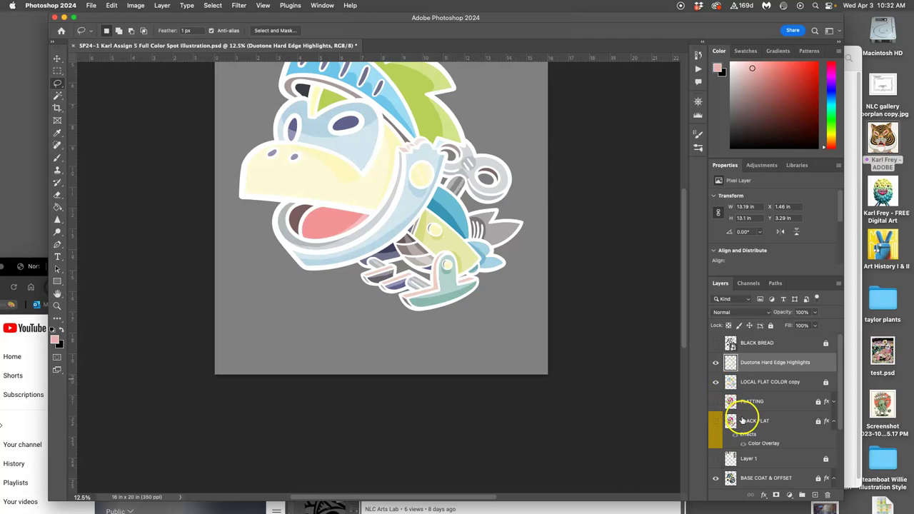
pyautogui.click(716, 383)
pyautogui.scroll(2, 540, 283)
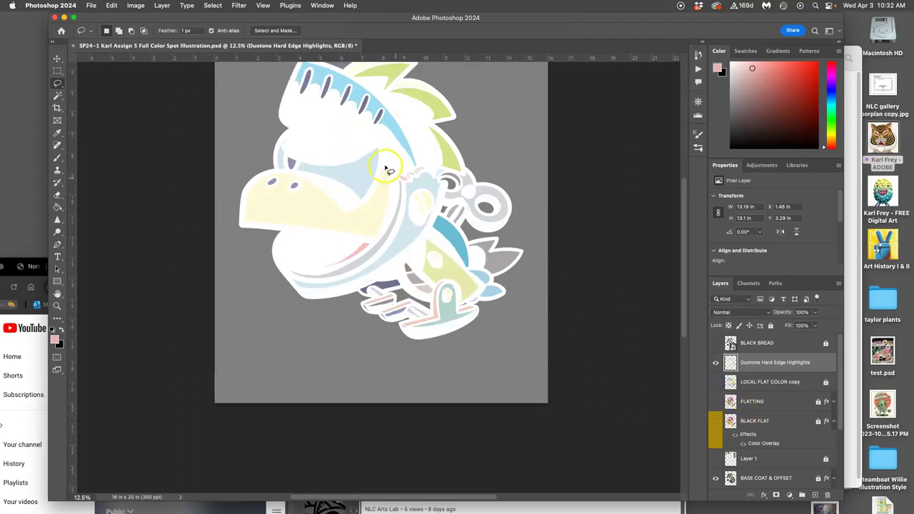
pyautogui.scroll(2, 400, 194)
pyautogui.scroll(2, 400, 195)
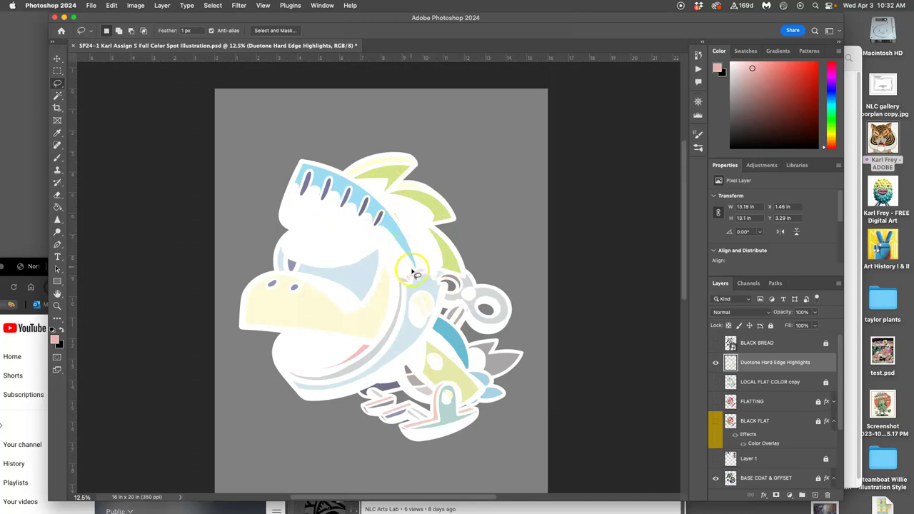
# - Lasso and delete the stray highlight bits beside the helmet, about 0.72 by 0.82 in, and beside the wind-up key's shaft, then deselect
pyautogui.press('super+plus')
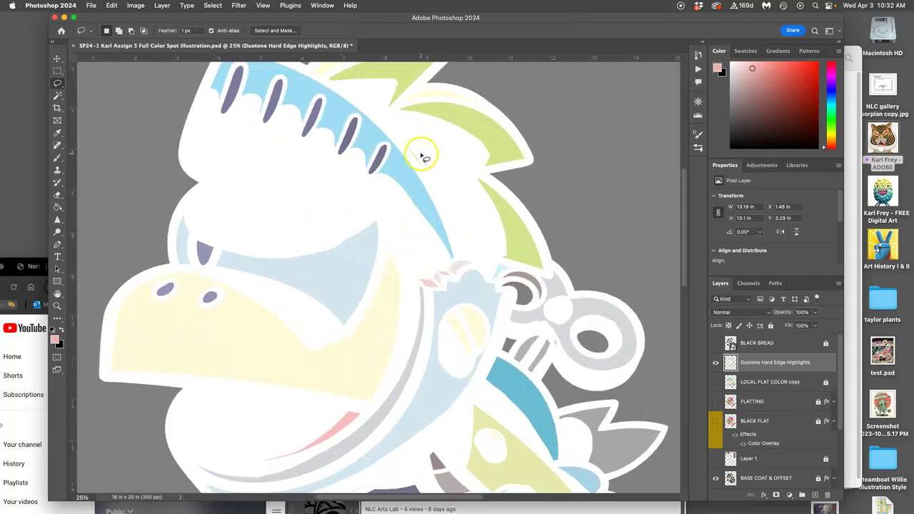
pyautogui.moveTo(420, 169); pyautogui.dragTo(432, 168)
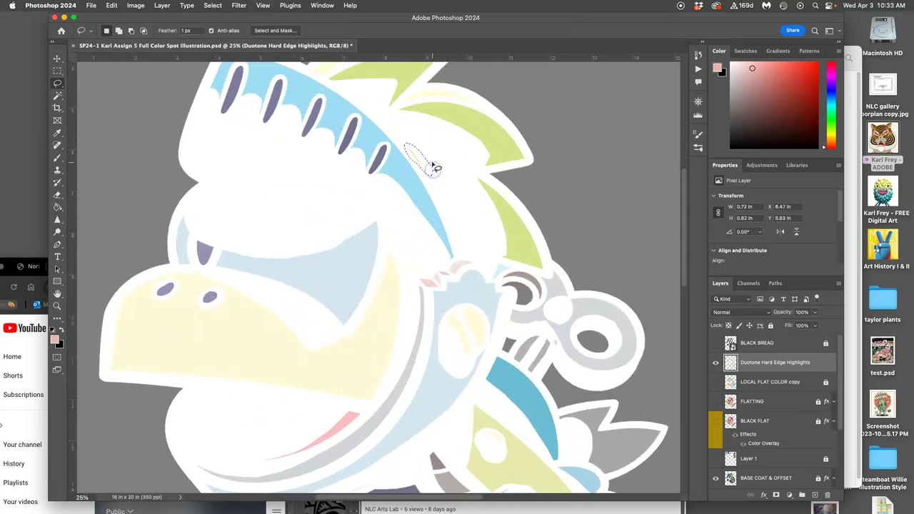
pyautogui.click(557, 341)
pyautogui.moveTo(552, 341); pyautogui.dragTo(555, 349)
pyautogui.press('BackSpace')
pyautogui.click(591, 275)
# - Remove stray highlight bits below the jaw, about 1.15 by 0.47 in, and at the teal foot's tip, about 0.2 by 0.3 in
pyautogui.scroll(-3, 556, 359)
pyautogui.scroll(-5, 559, 361)
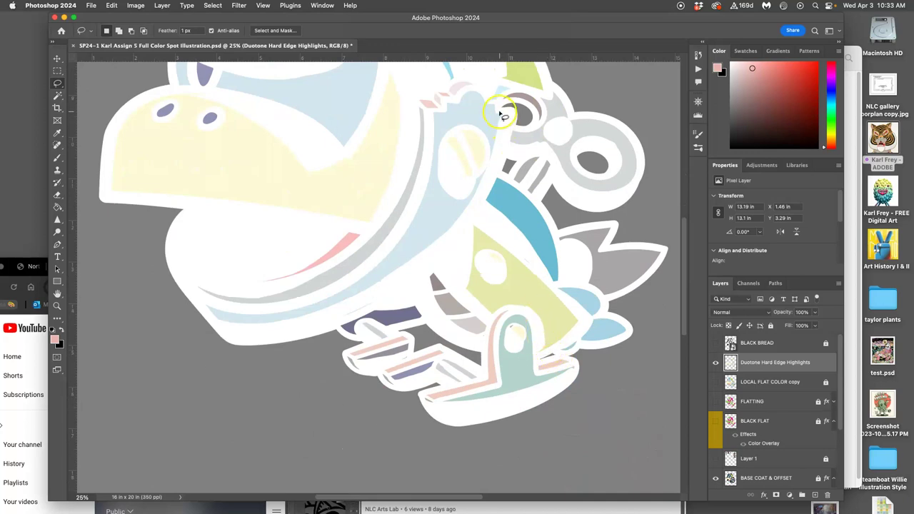
pyautogui.moveTo(386, 304)
pyautogui.mouseDown()
pyautogui.moveTo(337, 313)
pyautogui.moveTo(380, 301)
pyautogui.mouseUp()
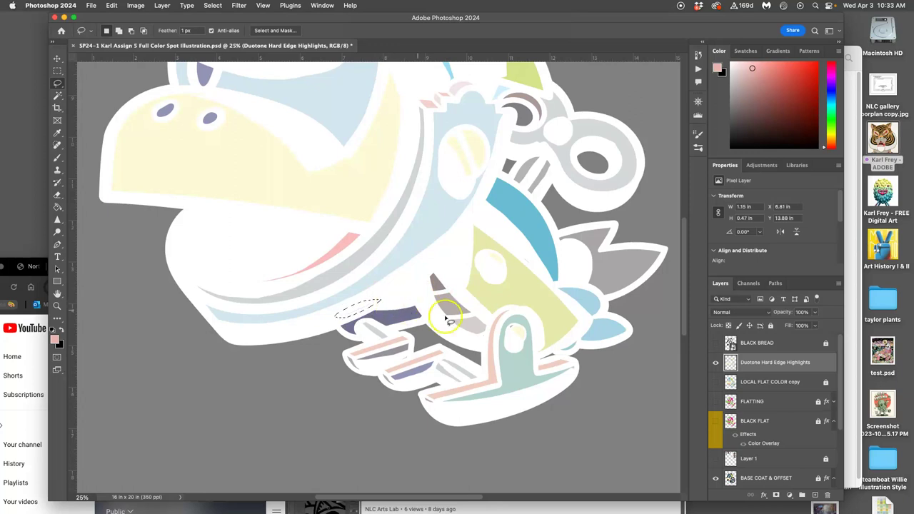
pyautogui.click(594, 350)
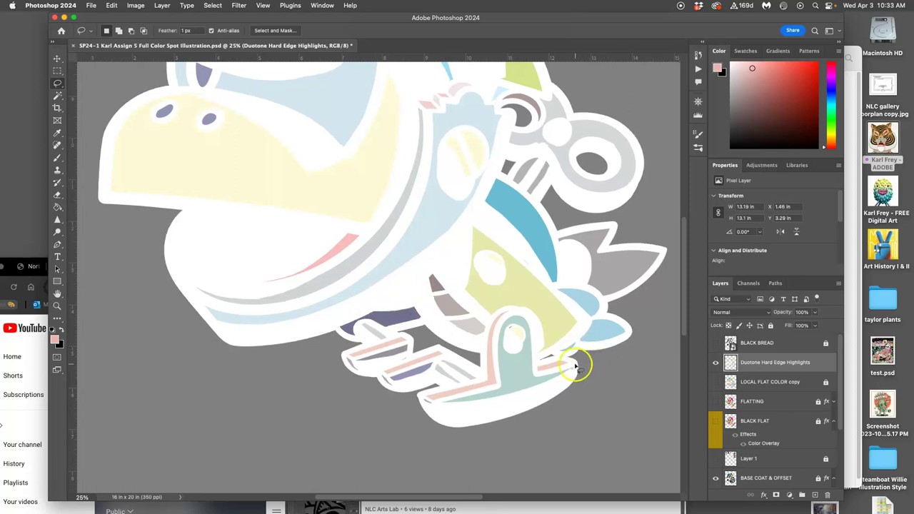
pyautogui.moveTo(568, 377); pyautogui.dragTo(574, 372)
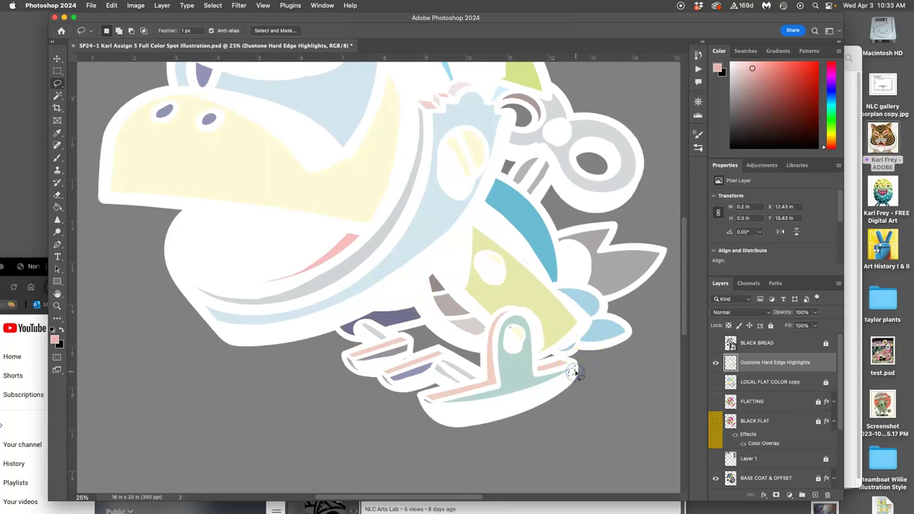
pyautogui.click(525, 266)
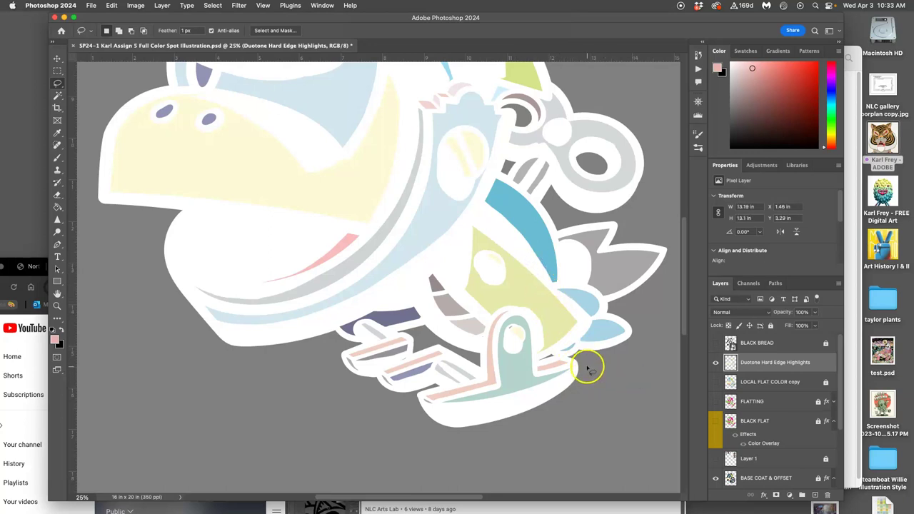
# - Show the LOCAL FLAT COLOR copy and BLACK BREAD layers again and hide the Duotone Hard Edge Highlights layer
pyautogui.press('super+minus')
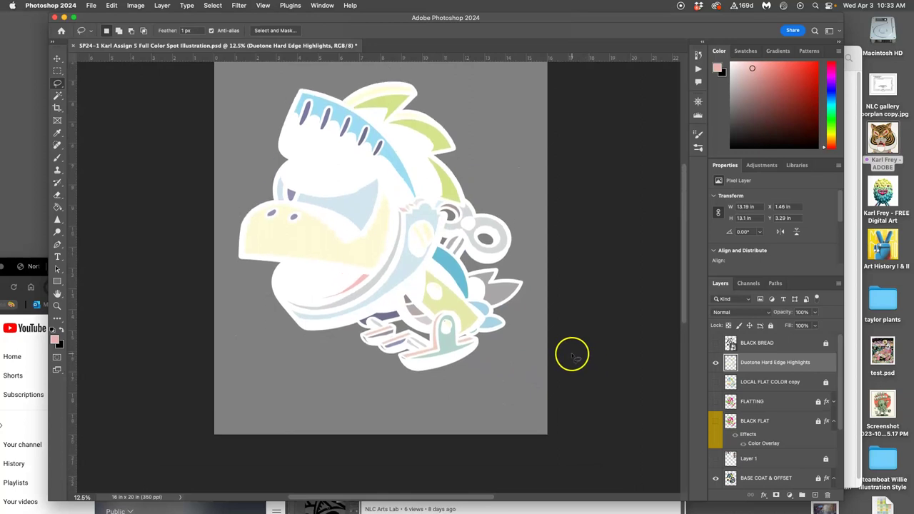
pyautogui.click(715, 383)
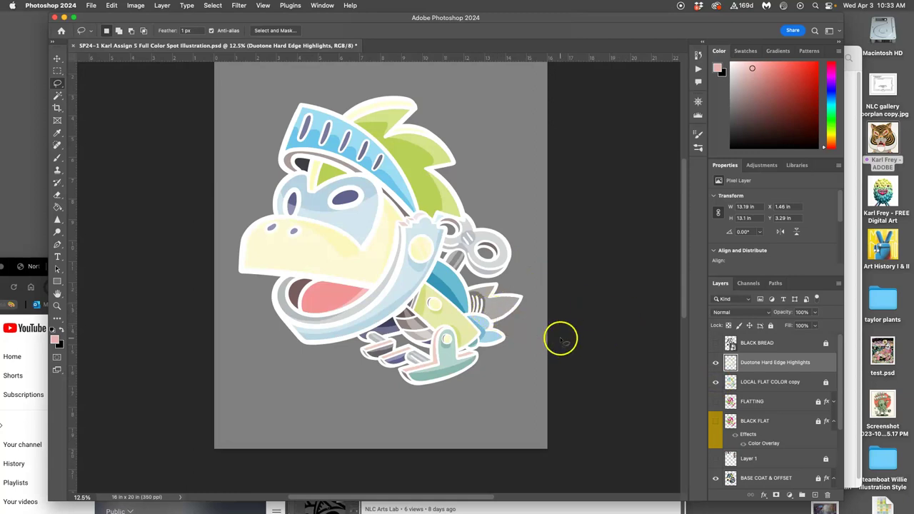
pyautogui.press('super+minus')
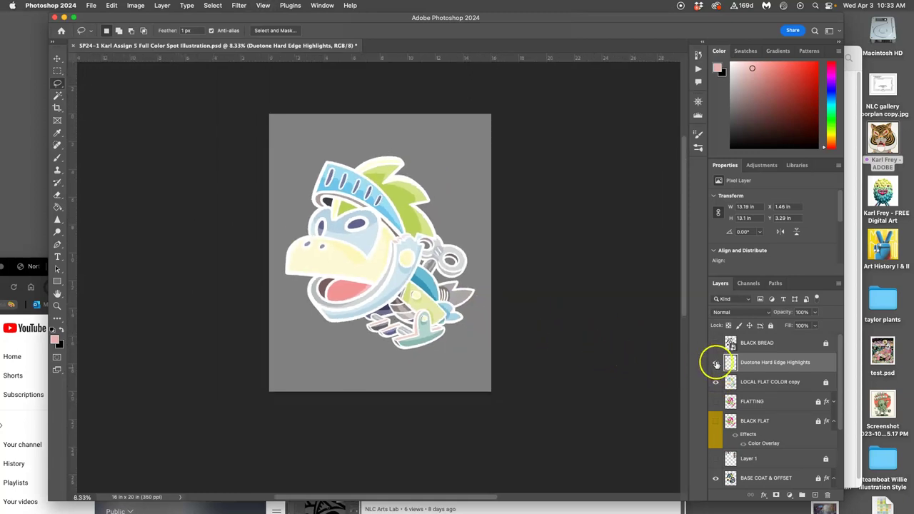
pyautogui.click(715, 364)
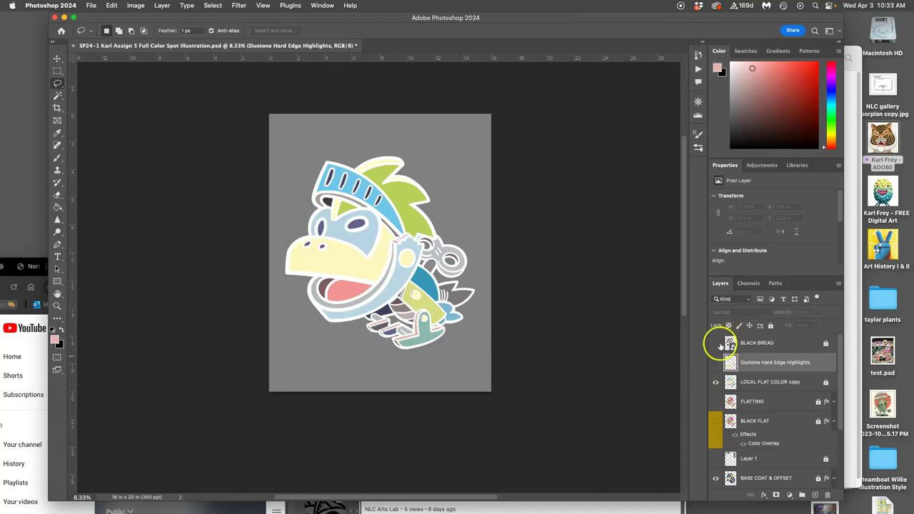
pyautogui.click(715, 343)
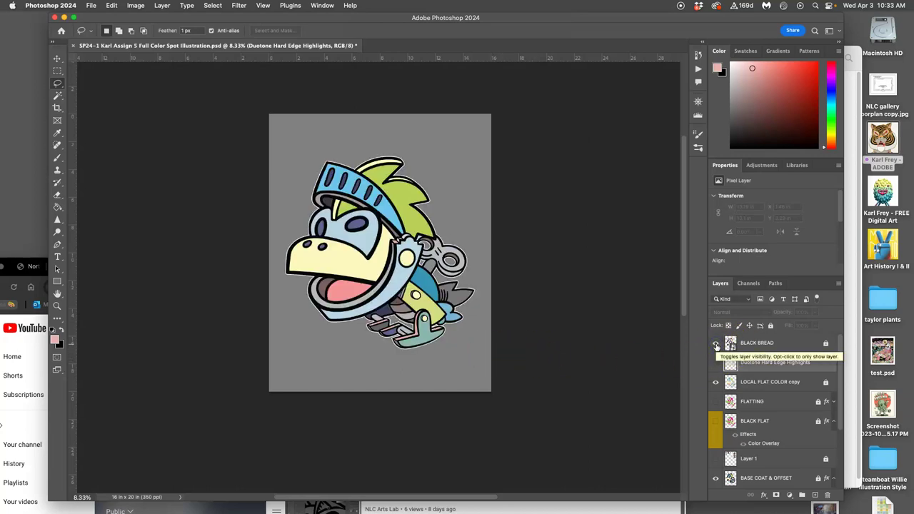
pyautogui.click(716, 346)
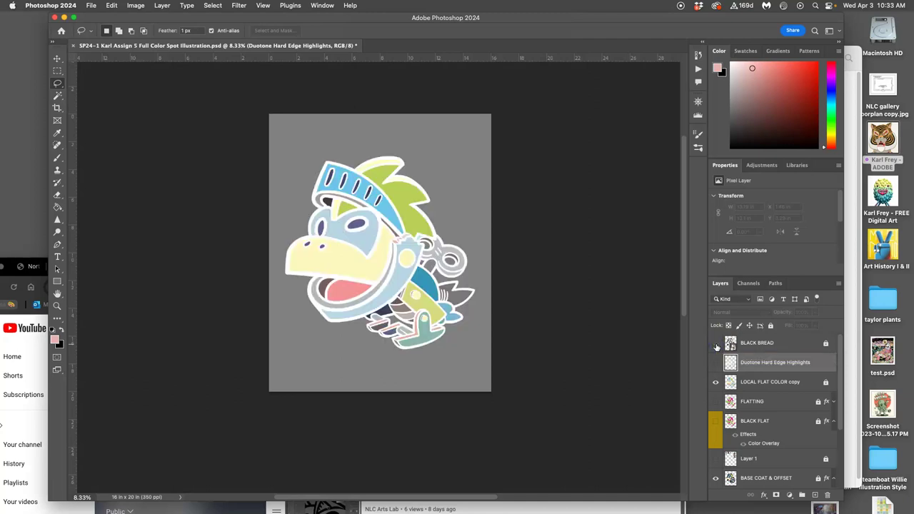
pyautogui.click(716, 346)
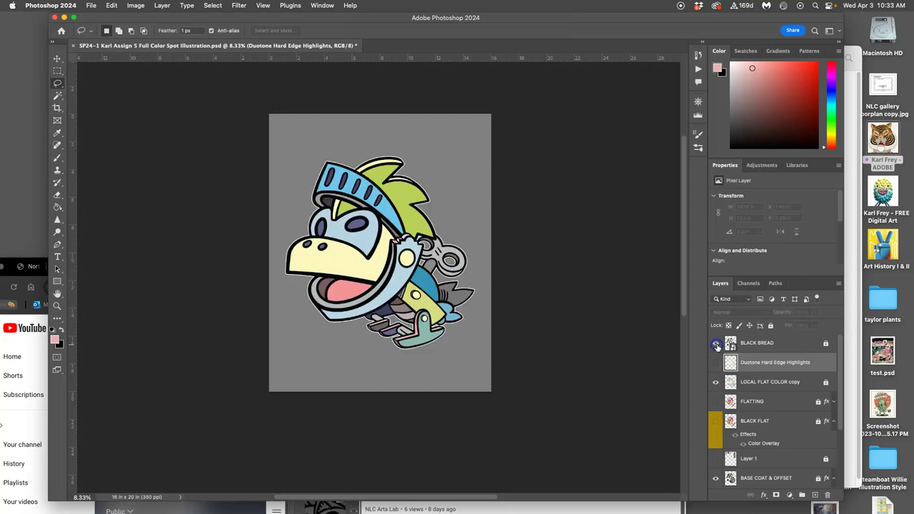
# - Duplicate the LOCAL FLAT COLOR copy layer and make the Duotone Hard Edge Highlights layer visible again
pyautogui.click(751, 382)
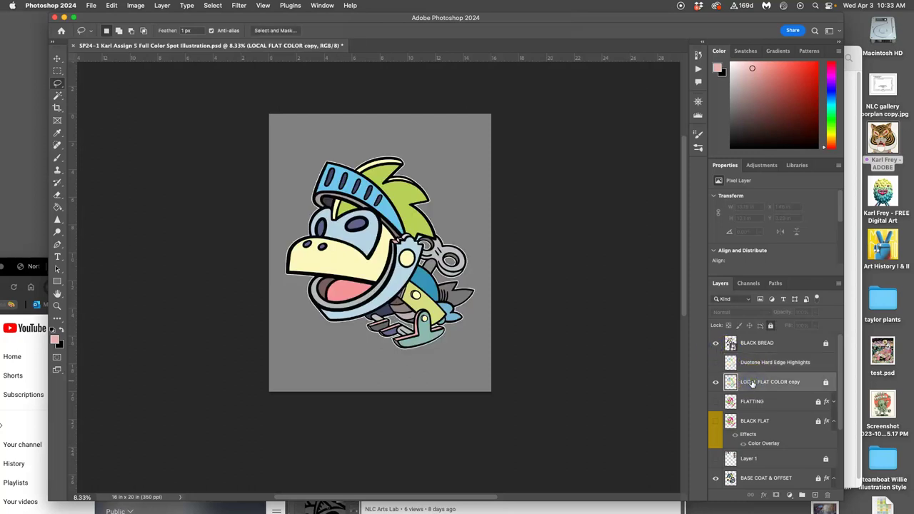
pyautogui.press('super+j')
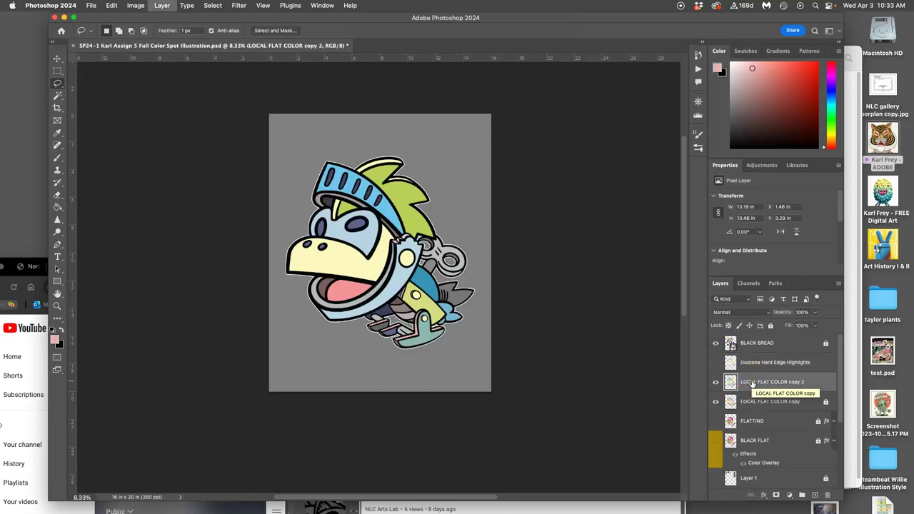
pyautogui.click(716, 362)
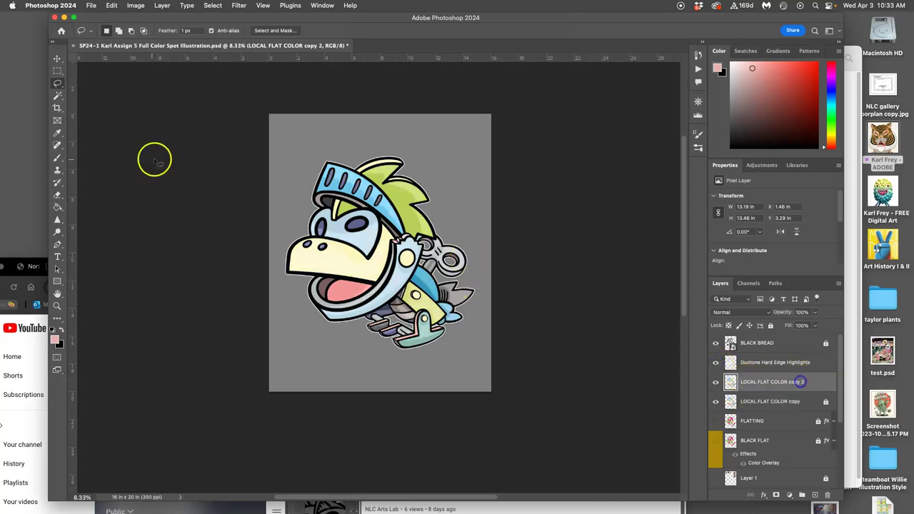
# - Rename the duplicated flat color layer as Duotone Hard Edge Shadows, reusing the wording of the highlights layer's name
pyautogui.click(777, 364)
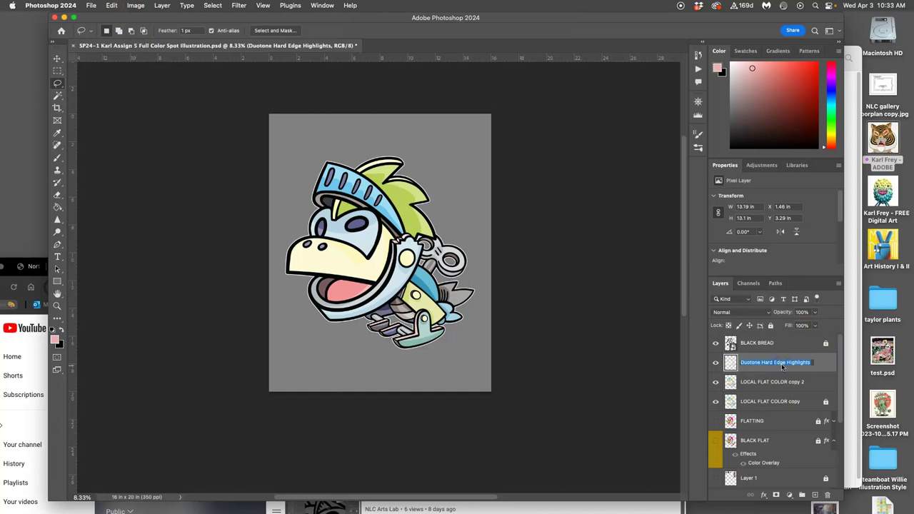
pyautogui.doubleClick(777, 382)
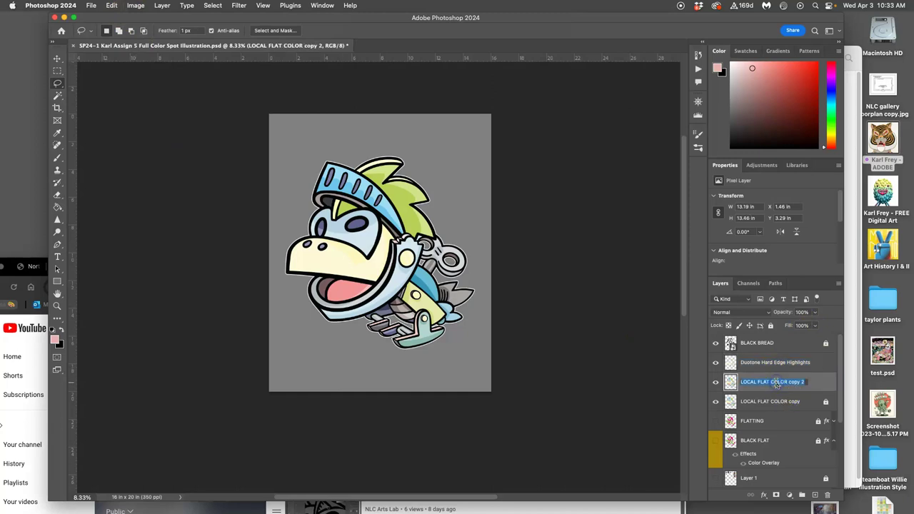
pyautogui.write('Duotone Hard Edge Highlights')
pyautogui.doubleClick(791, 382)
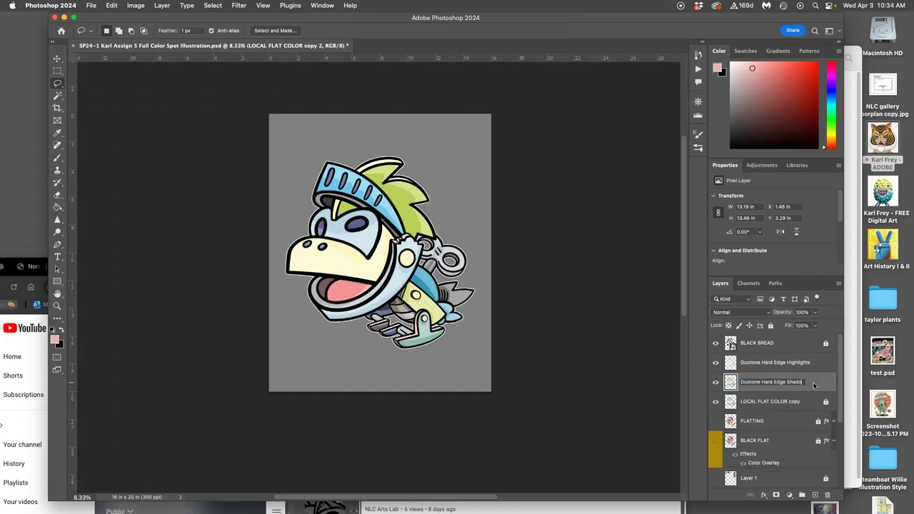
pyautogui.write('Shadows')
pyautogui.click(821, 383)
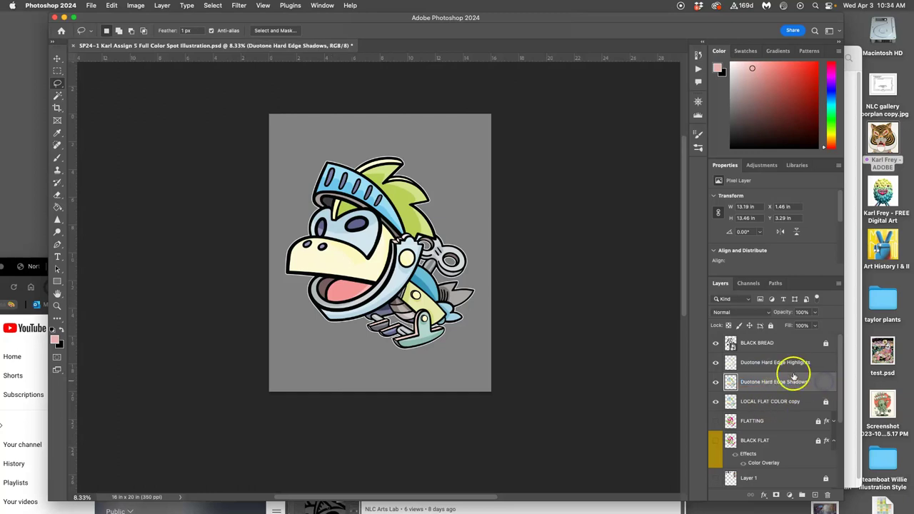
# - Fully lock the Duotone Hard Edge Highlights layer and make the Duotone Hard Edge Shadows layer active
pyautogui.click(793, 363)
pyautogui.click(771, 325)
pyautogui.click(791, 379)
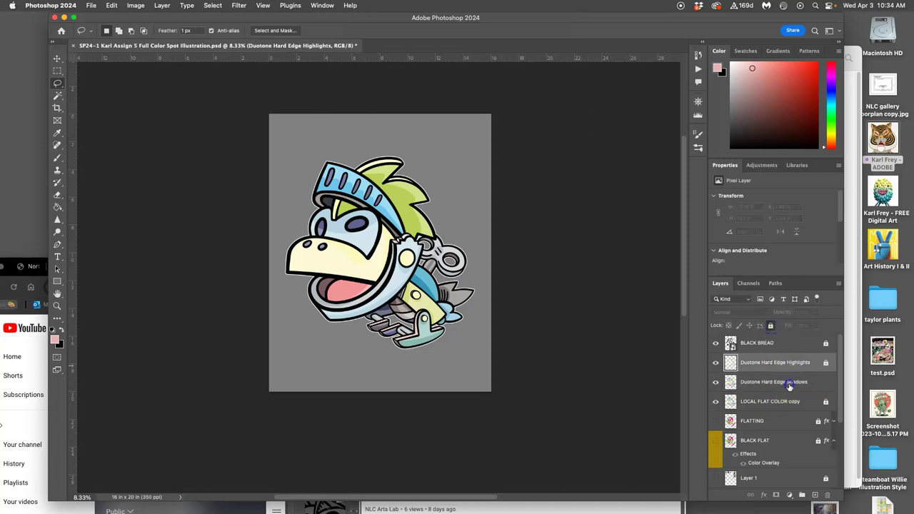
# - Darken the Duotone Hard Edge Shadows layer with a Levels adjustment, setting the midtone input to 0.55
pyautogui.click(455, 265)
pyautogui.click(133, 6)
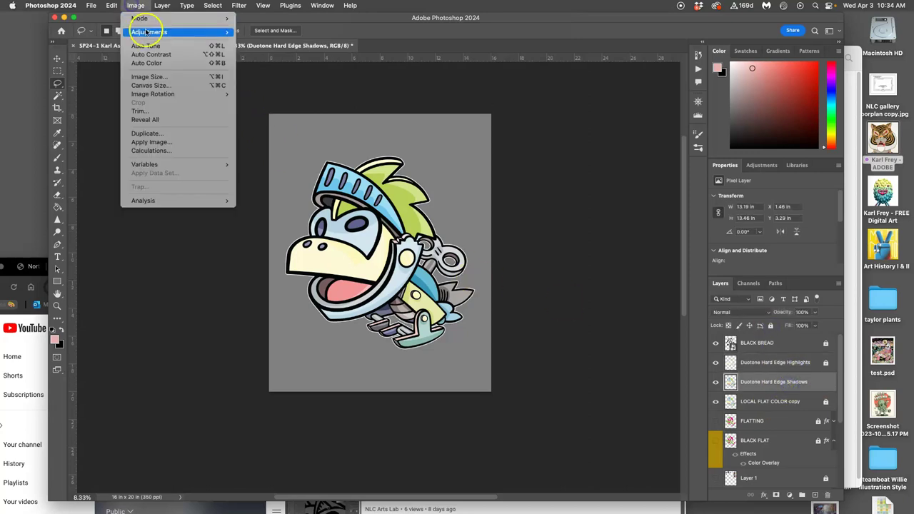
pyautogui.moveTo(143, 29)
pyautogui.click(310, 41)
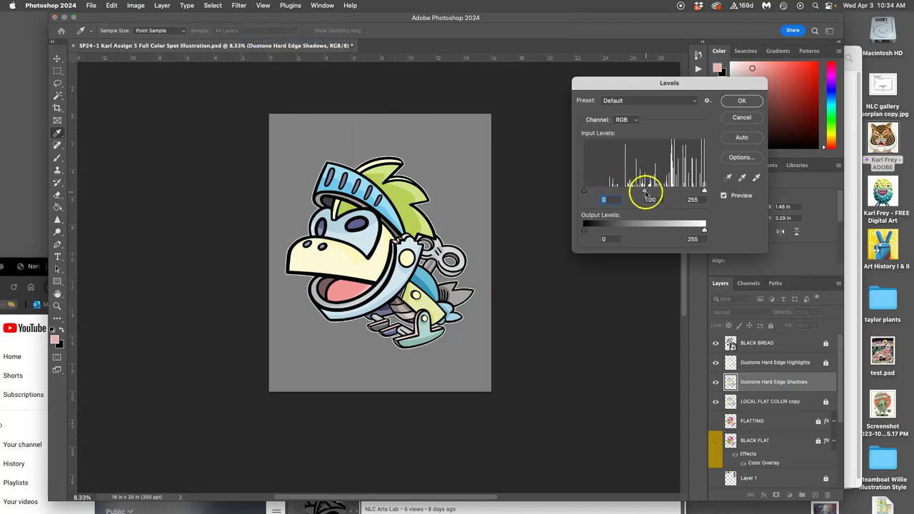
pyautogui.moveTo(644, 192); pyautogui.dragTo(665, 192)
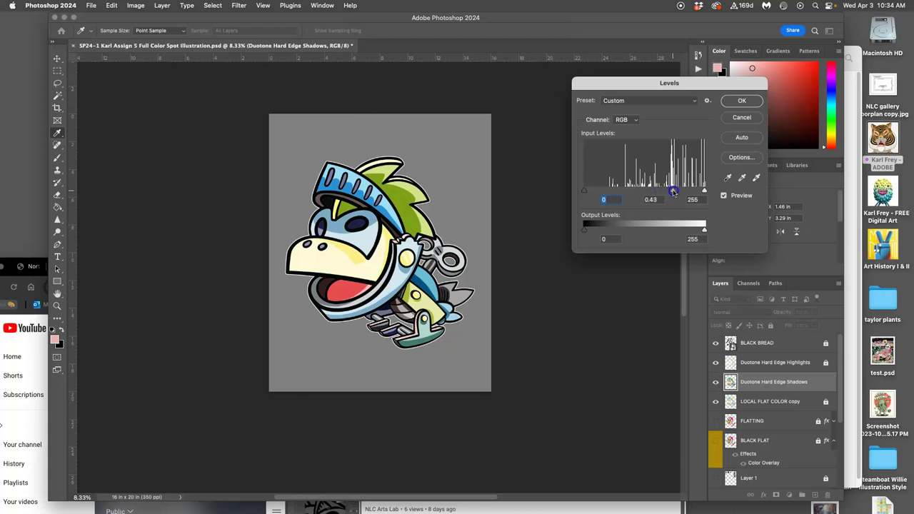
pyautogui.moveTo(672, 192); pyautogui.dragTo(668, 192)
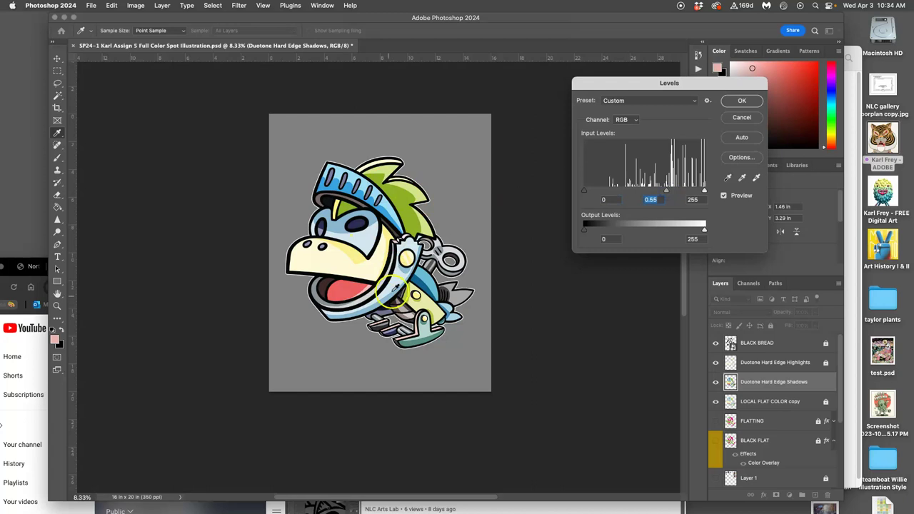
pyautogui.click(733, 104)
pyautogui.press('l')
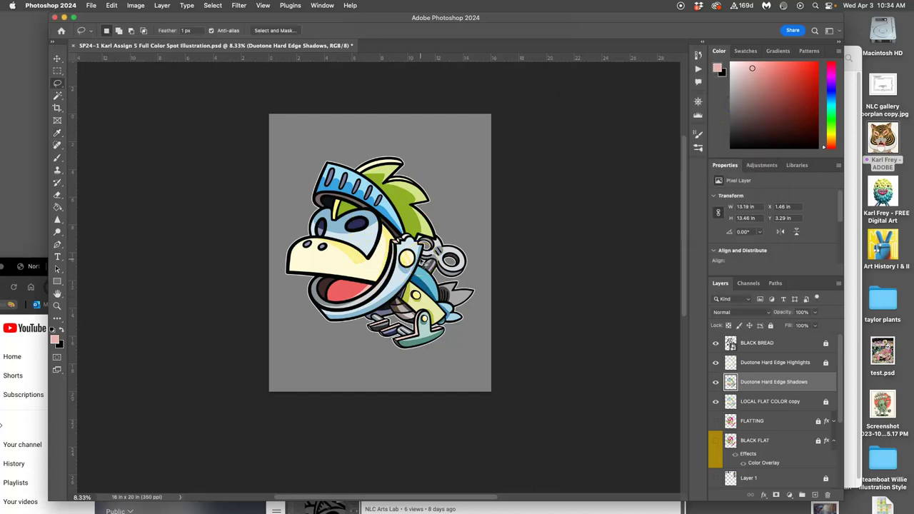
# - Lower the opacity of the Duotone Hard Edge Shadows layer to about 63%
pyautogui.press('super+equal')
pyautogui.press('super+equal')
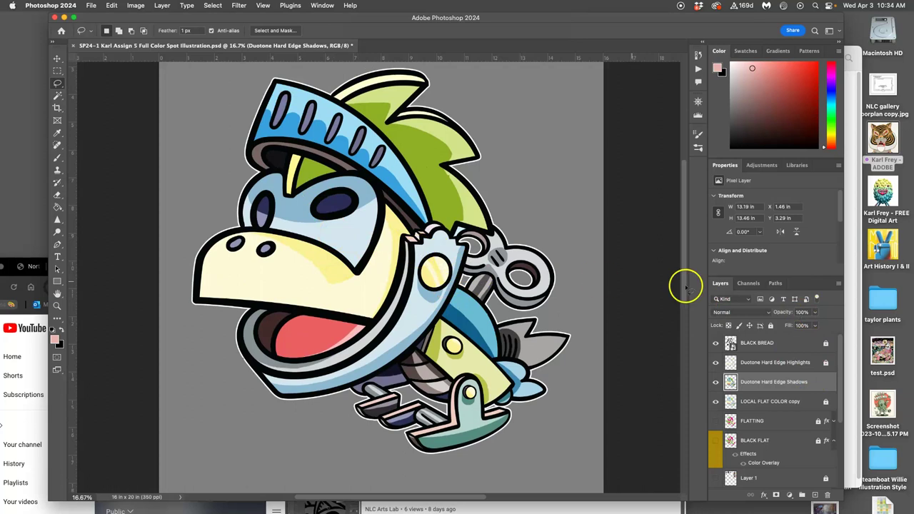
pyautogui.click(815, 313)
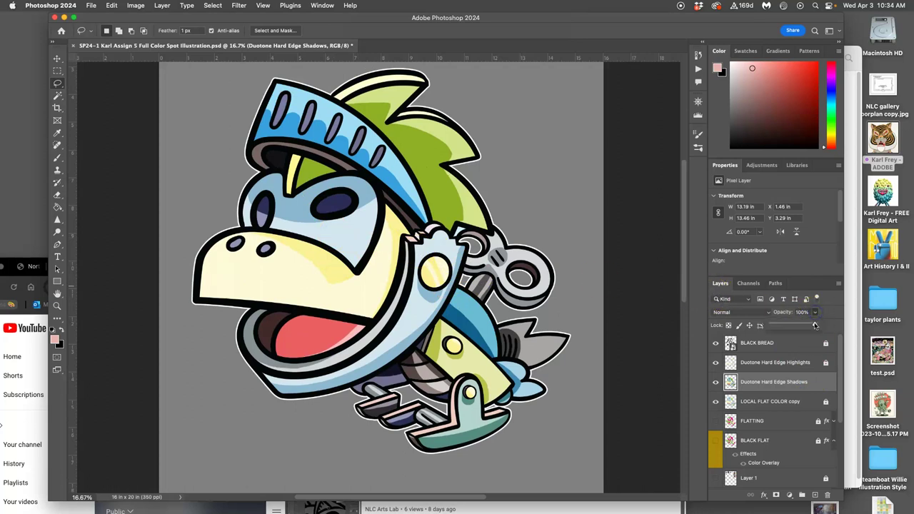
pyautogui.moveTo(805, 326); pyautogui.dragTo(804, 326)
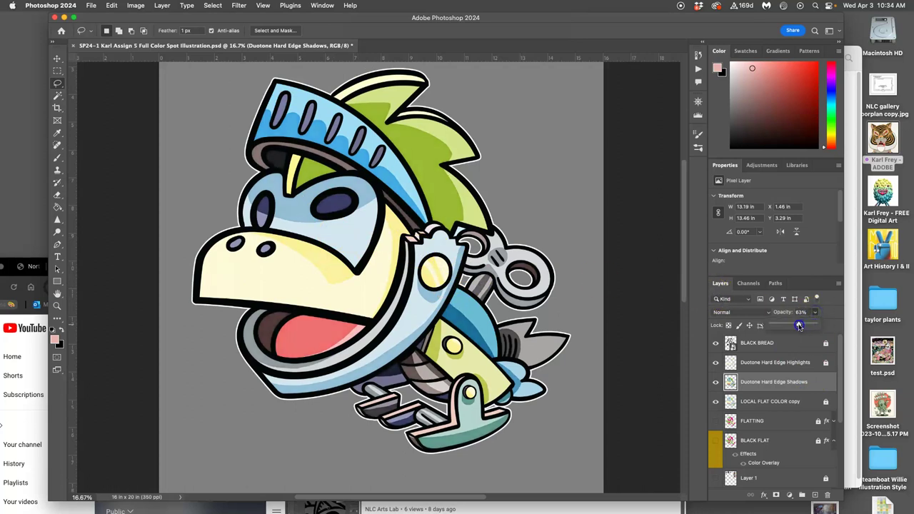
# - Unlock the LOCAL FLAT COLOR copy layer and lower its opacity to 73%
pyautogui.click(786, 401)
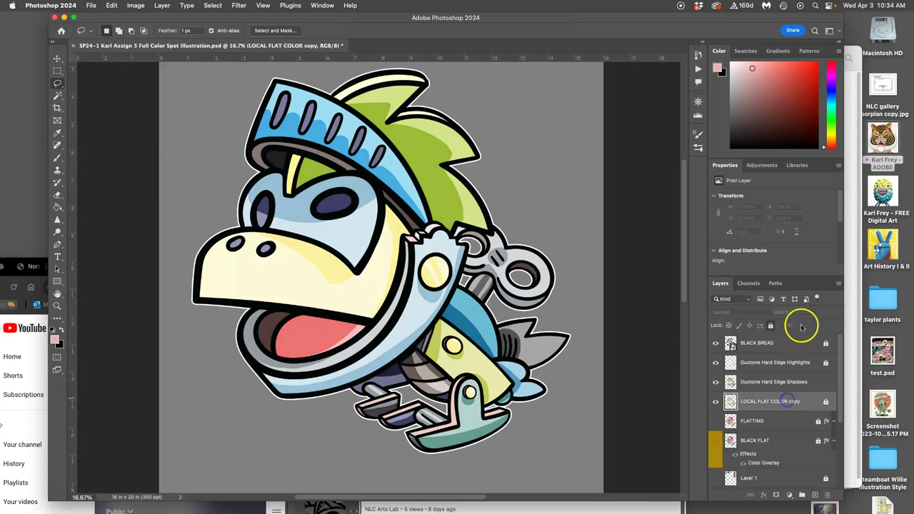
pyautogui.click(768, 382)
pyautogui.click(778, 401)
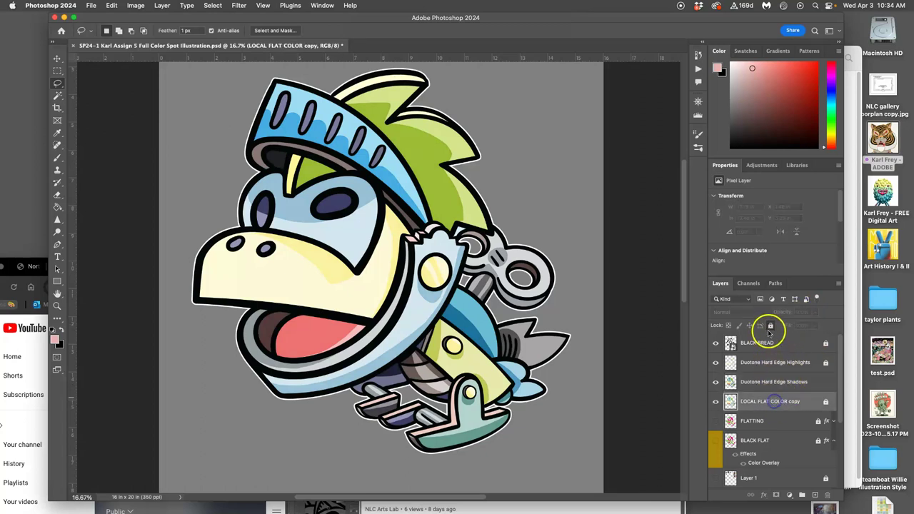
pyautogui.click(771, 326)
pyautogui.click(814, 312)
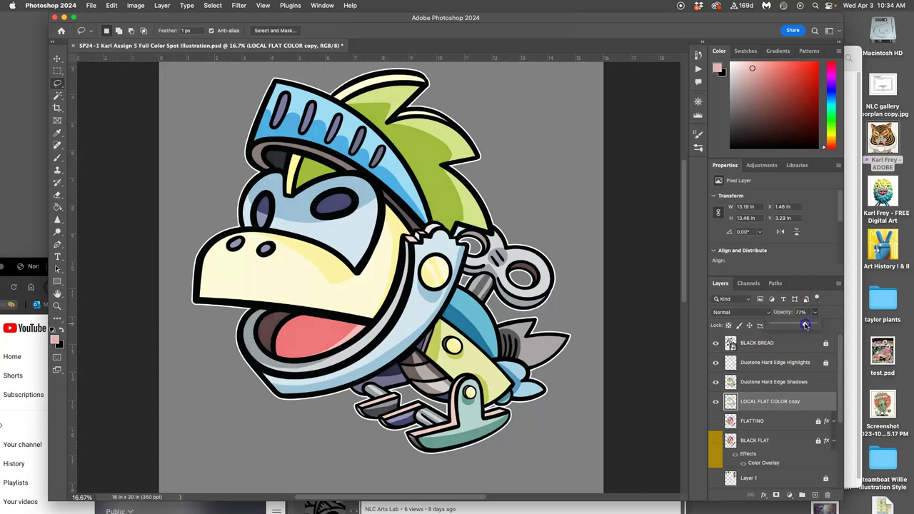
pyautogui.click(637, 343)
pyautogui.press('super+minus')
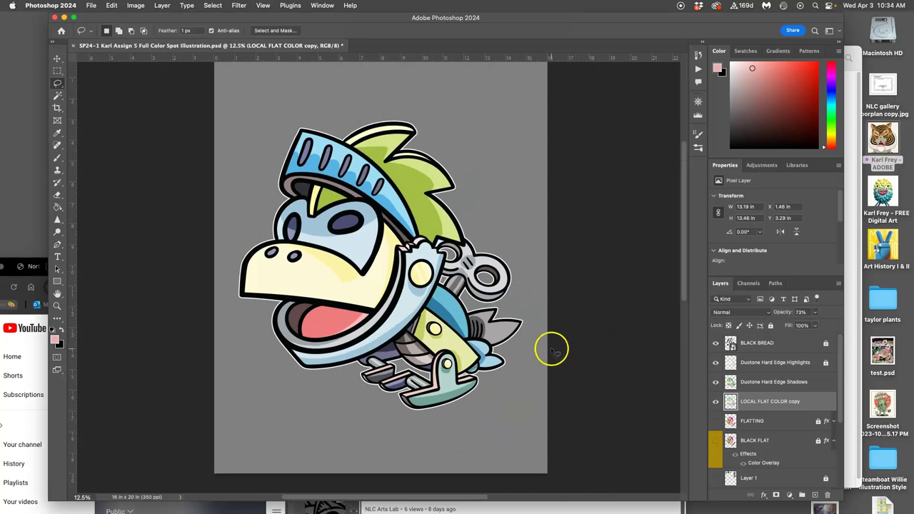
# - Lasso a small area about 0.5 by 0.31 in over the teal shape behind the lower corner of the yellow-green body panel
pyautogui.press('super+plus')
pyautogui.press('super+plus')
pyautogui.press('super+plus')
pyautogui.moveTo(559, 357); pyautogui.dragTo(425, 186)
pyautogui.moveTo(497, 318)
pyautogui.mouseDown()
pyautogui.moveTo(499, 329)
pyautogui.moveTo(490, 325)
pyautogui.mouseUp()
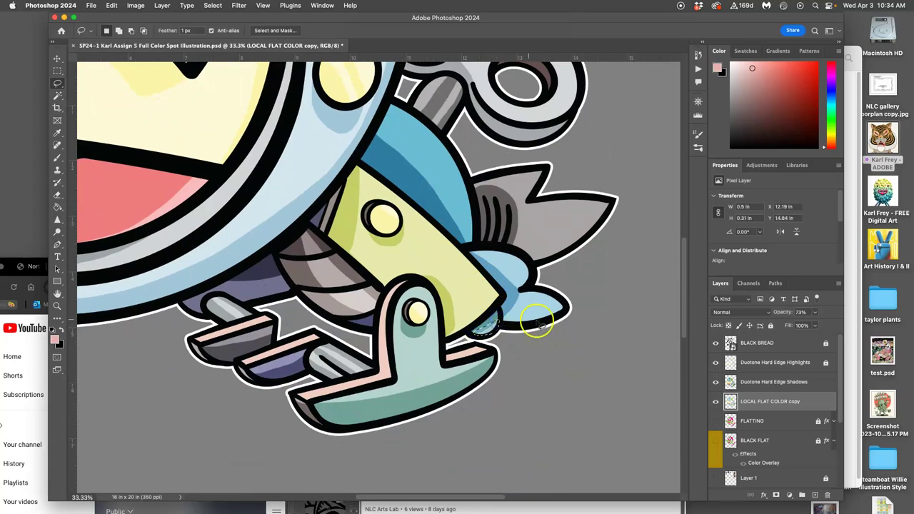
# - Unlock the Duotone Hard Edge Highlights layer and lower its opacity to 77%
pyautogui.click(760, 383)
pyautogui.click(760, 363)
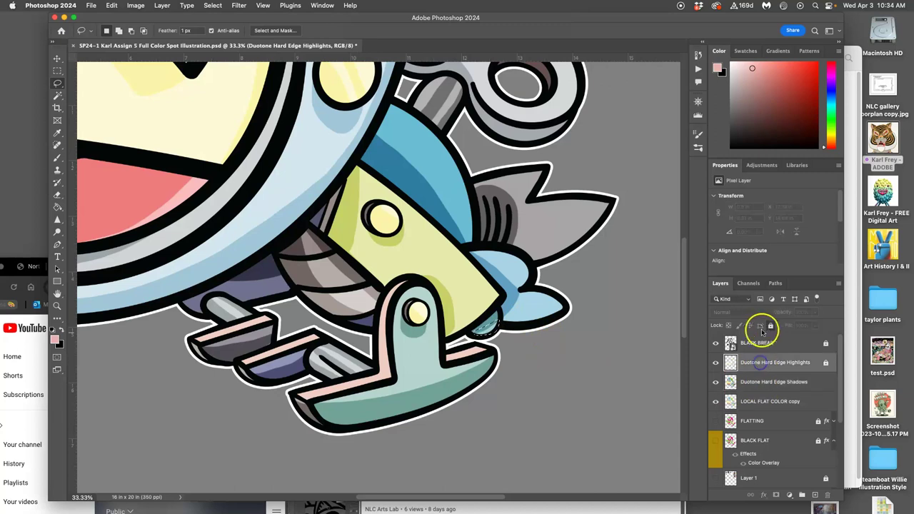
pyautogui.click(769, 327)
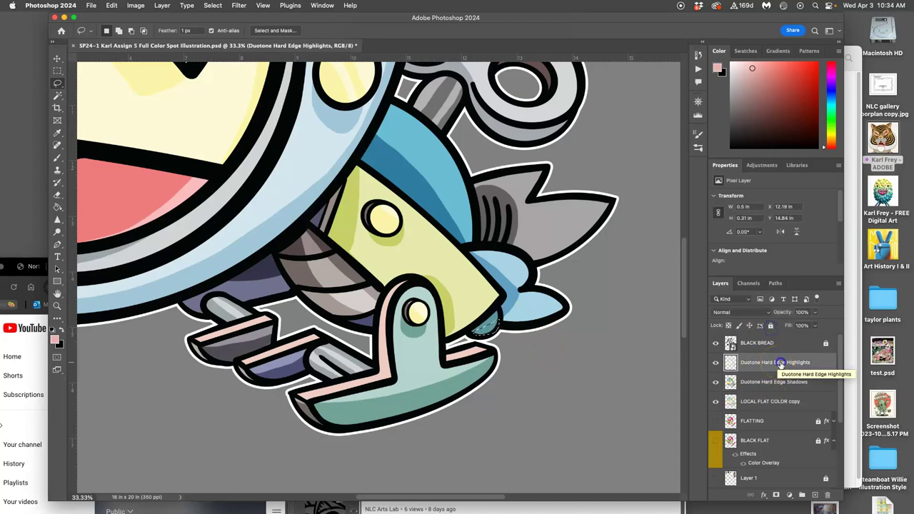
pyautogui.click(781, 364)
pyautogui.click(814, 312)
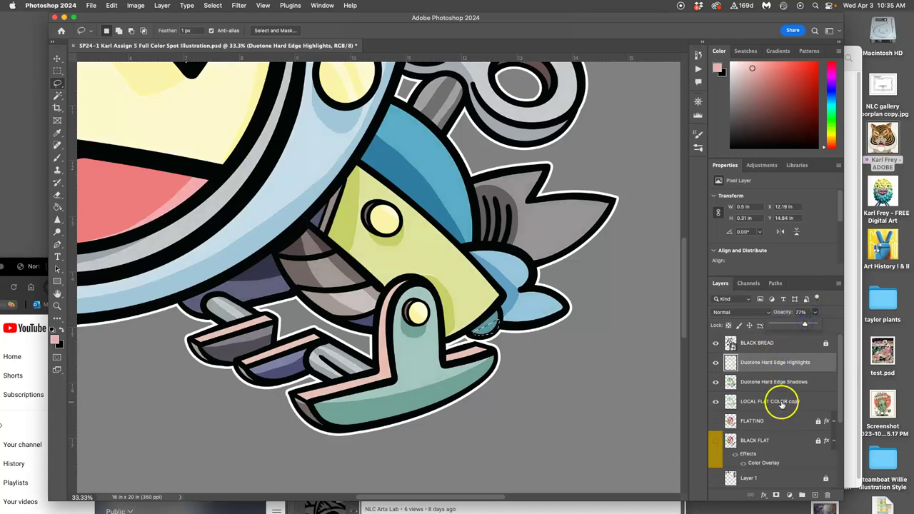
# - Set the opacity of the LOCAL FLAT COLOR copy layer back to 100%
pyautogui.click(782, 402)
pyautogui.click(814, 312)
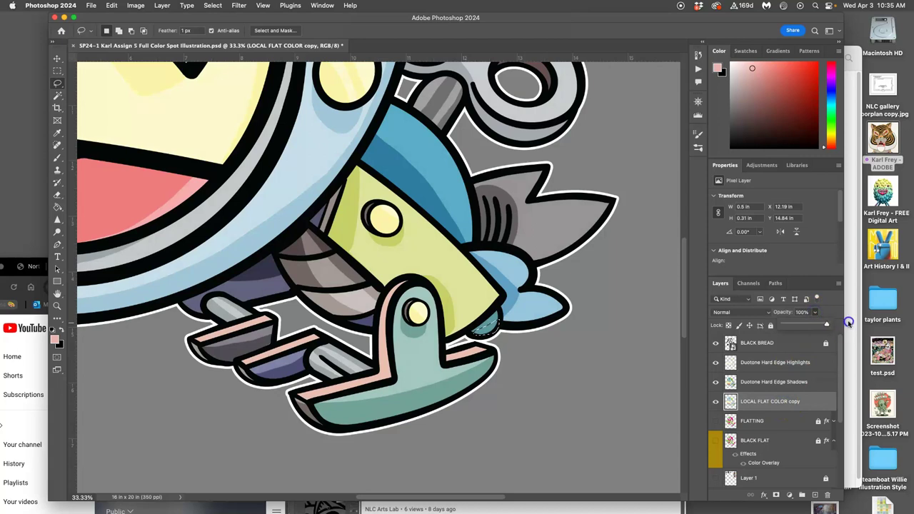
pyautogui.press('super+minus')
pyautogui.press('super+minus')
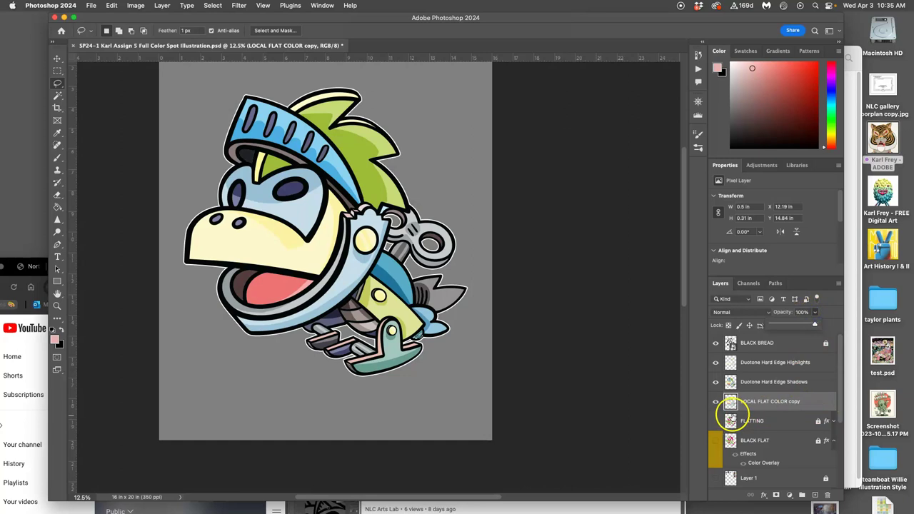
# - Show the FLATTING layer and lower the opacity of the LOCAL FLAT COLOR copy layer above it to 77%
pyautogui.click(720, 421)
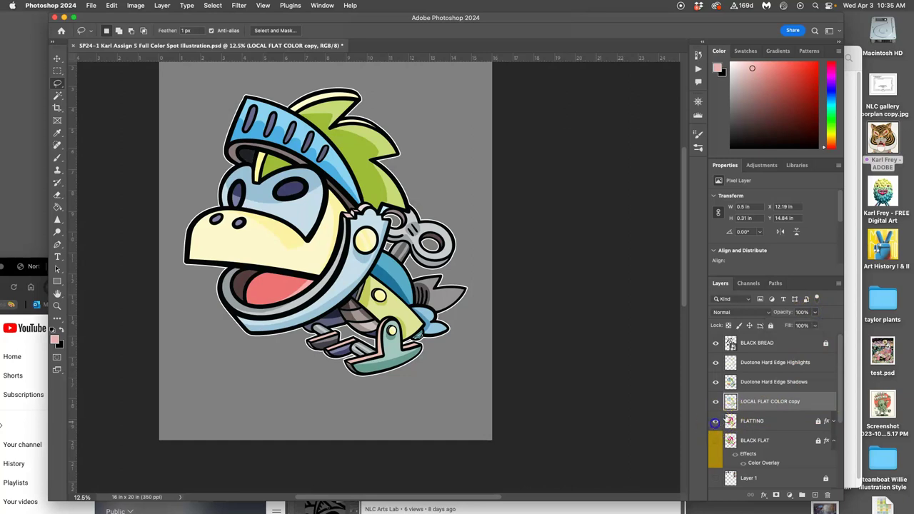
pyautogui.click(811, 312)
pyautogui.moveTo(805, 325); pyautogui.dragTo(808, 325)
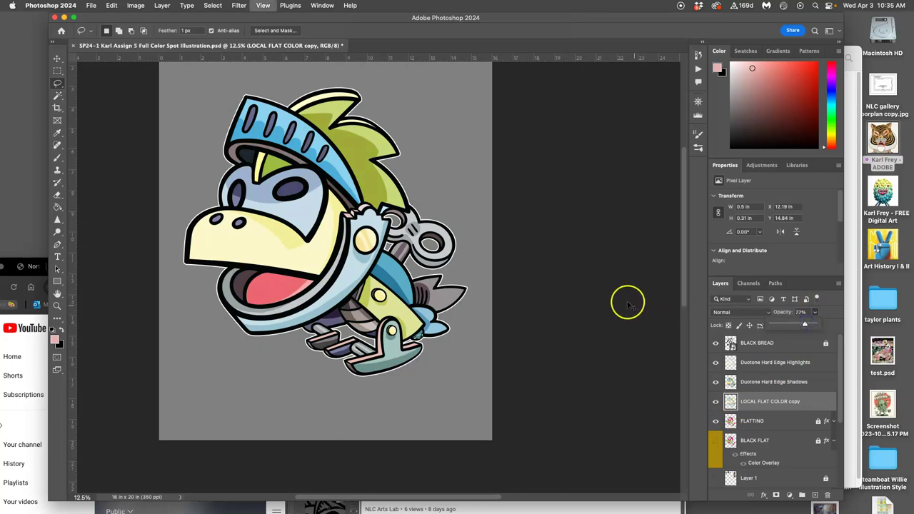
# - Fully lock the LOCAL FLAT COLOR copy, Duotone Hard Edge Shadows and Duotone Hard Edge Highlights layers
pyautogui.press('super+minus')
pyautogui.hscroll(-4, 532, 274)
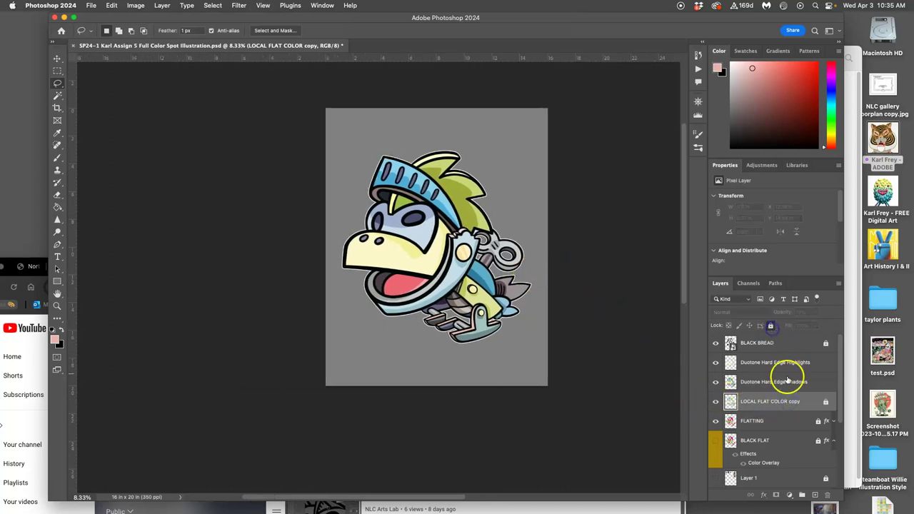
pyautogui.click(788, 383)
pyautogui.click(771, 325)
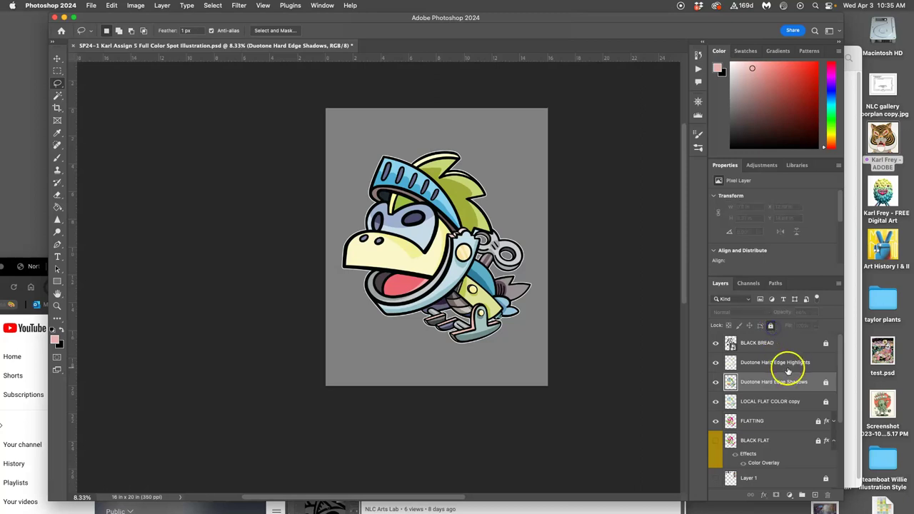
pyautogui.click(785, 362)
pyautogui.click(772, 326)
# - Show the WHITE BREAD copy 2 layer to put a black background behind the character
pyautogui.scroll(-3, 773, 422)
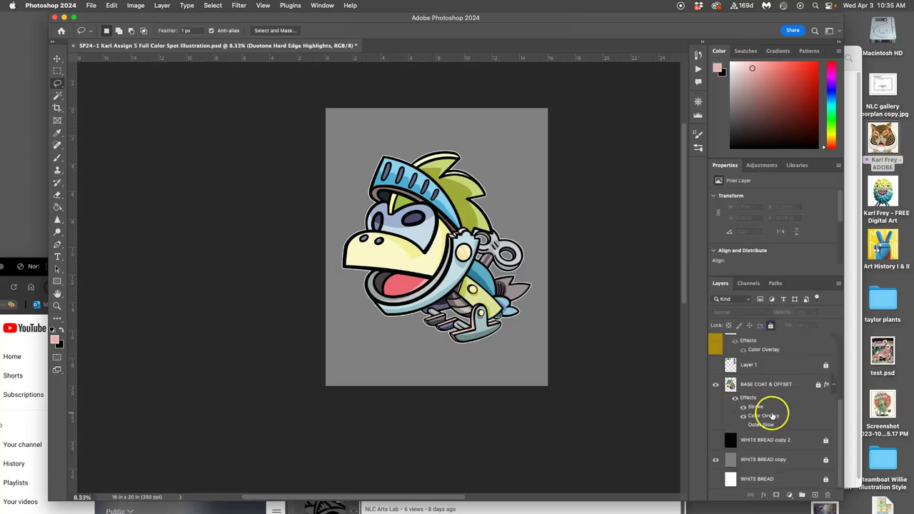
pyautogui.click(716, 441)
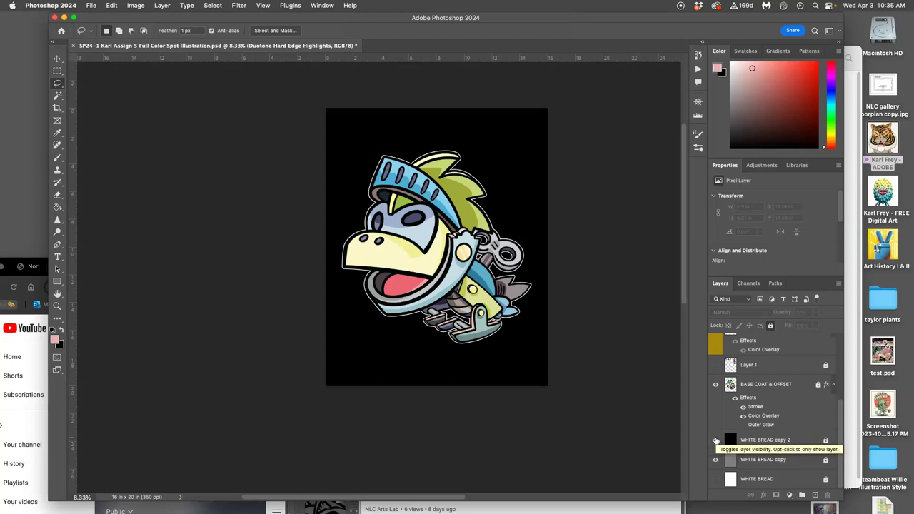
pyautogui.scroll(4, 739, 431)
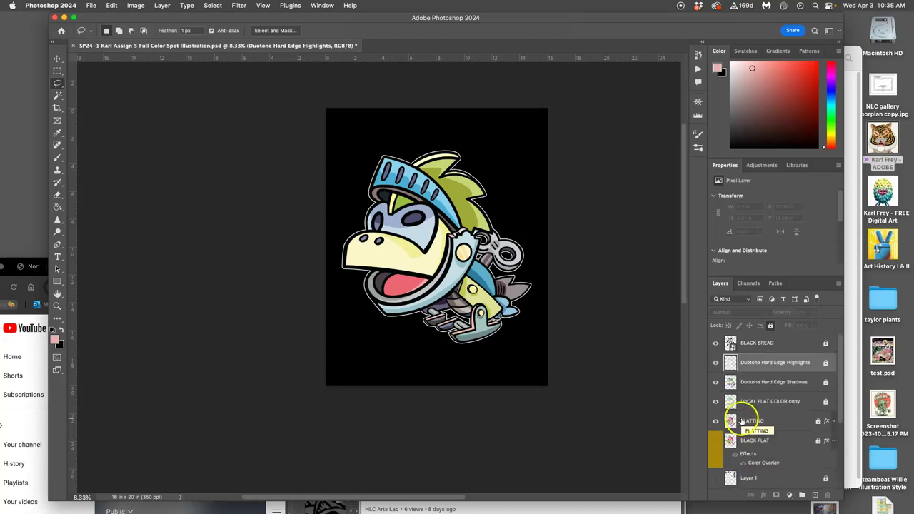
# - Group the Duotone Hard Edge Highlights and Shadows layers and name the group DUOTONE HARD EDGE
pyautogui.keyDown('shift'); pyautogui.click(773, 382); pyautogui.keyUp('shift')
pyautogui.moveTo(773, 382); pyautogui.dragTo(802, 496)
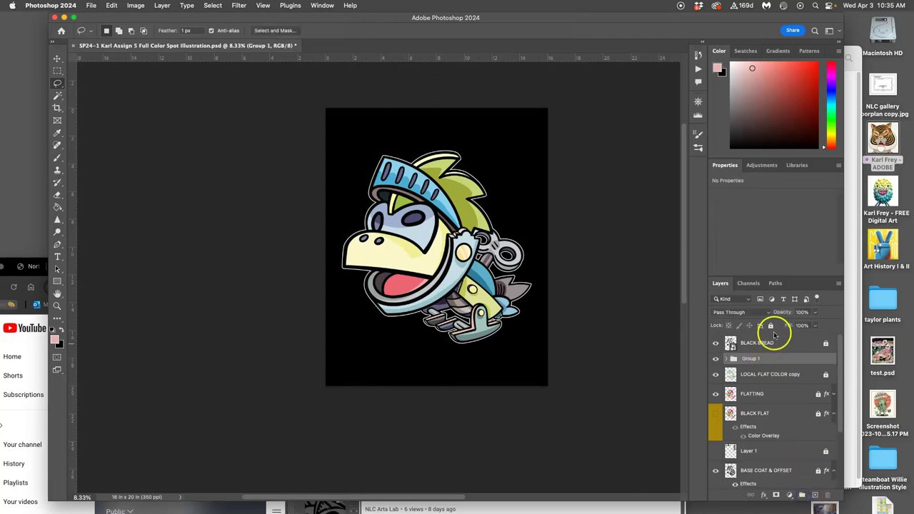
pyautogui.doubleClick(750, 359)
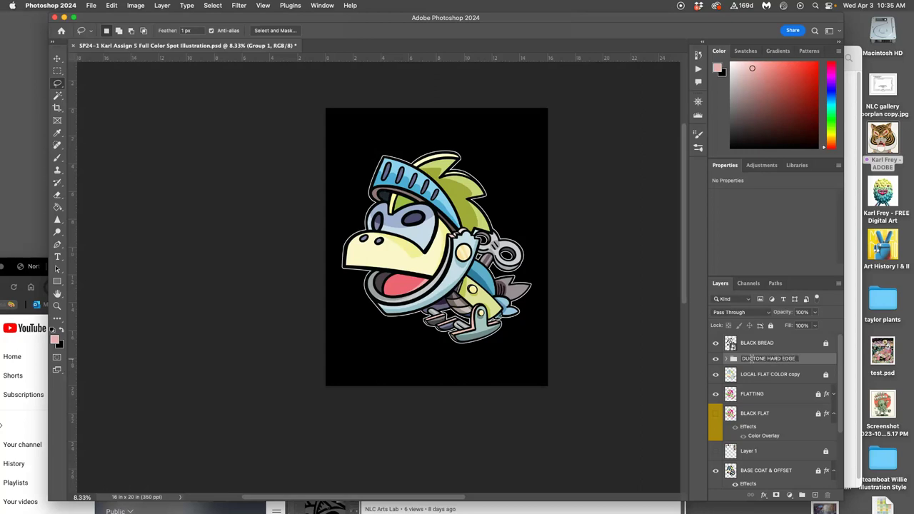
pyautogui.write('DUOTONE HARD EDGE')
pyautogui.click(804, 356)
# - With the DUOTONE HARD EDGE group hidden, restore the LOCAL FLAT COLOR copy layer to 100% opacity and fully lock it again
pyautogui.click(716, 361)
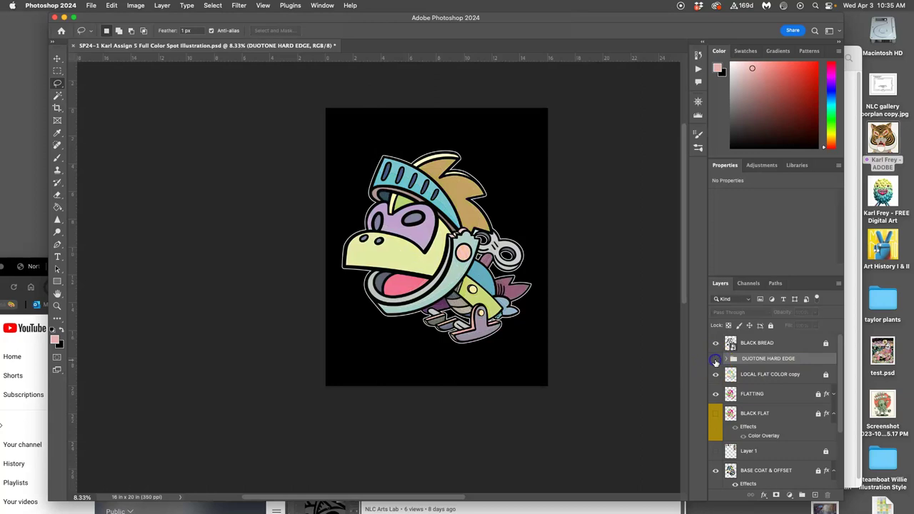
pyautogui.click(760, 375)
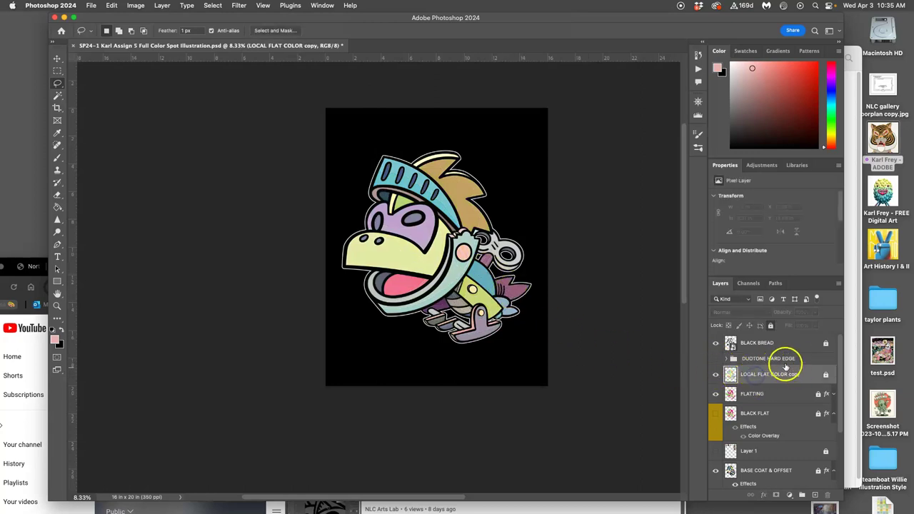
pyautogui.click(771, 325)
pyautogui.click(815, 312)
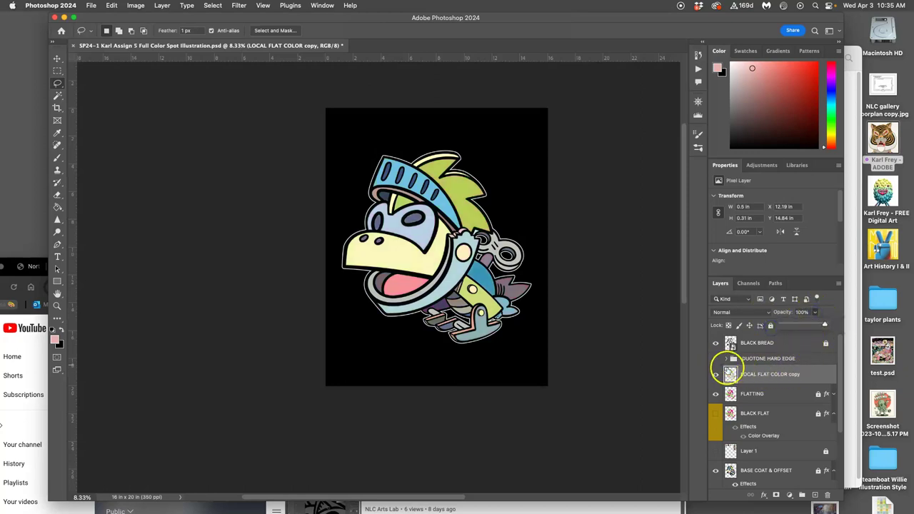
pyautogui.click(763, 374)
pyautogui.click(771, 326)
# - Show the DUOTONE HARD EDGE group again, switching it off and on to compare the shading with the flat colors
pyautogui.click(716, 361)
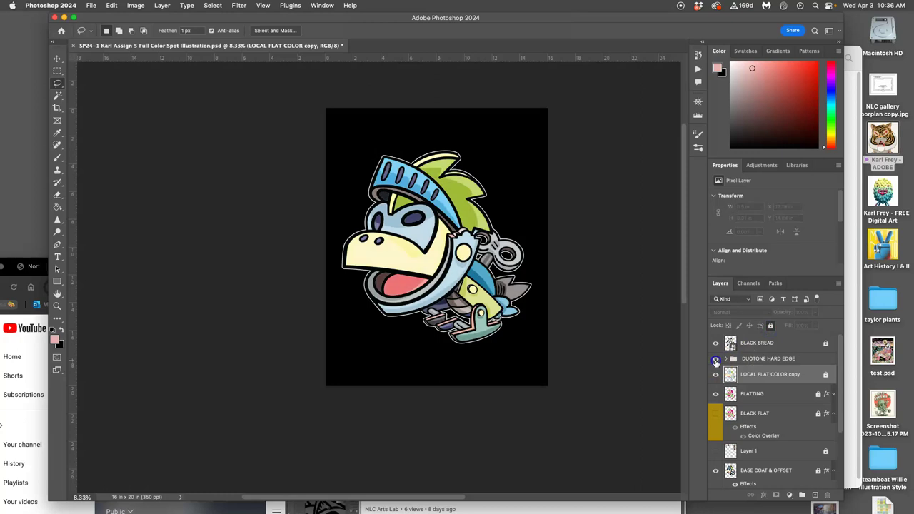
pyautogui.click(715, 361)
pyautogui.click(716, 360)
pyautogui.click(715, 361)
pyautogui.click(716, 362)
# - Hide the black WHITE BREAD copy 2 layer and compare the character on gray with the DUOTONE HARD EDGE group off and on
pyautogui.scroll(-4, 782, 395)
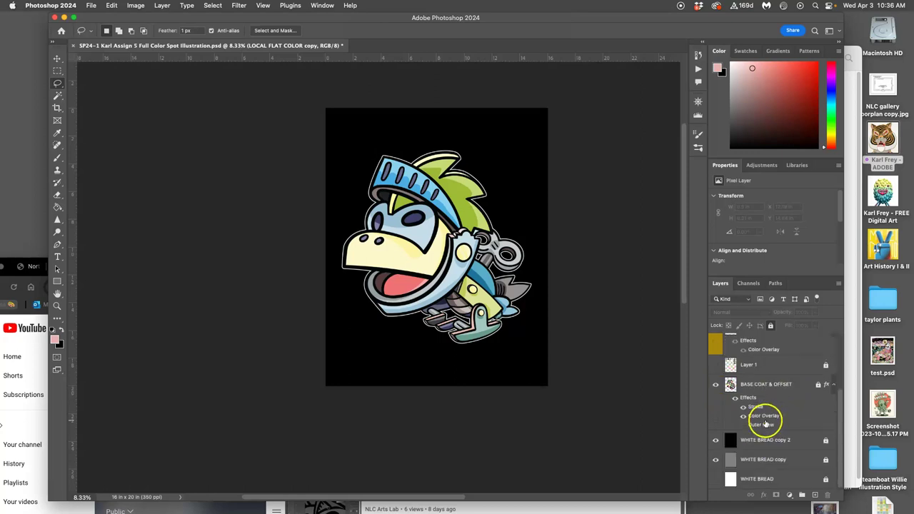
pyautogui.click(715, 440)
pyautogui.scroll(4, 749, 428)
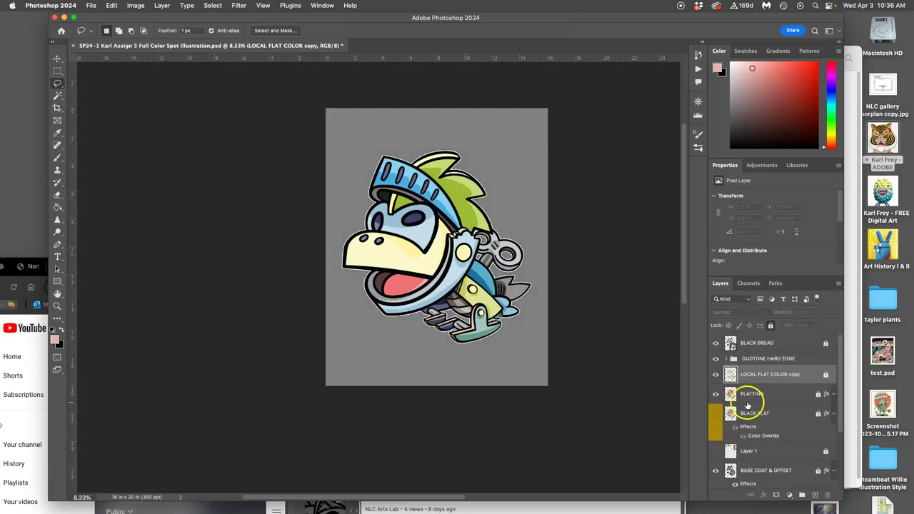
pyautogui.click(716, 361)
pyautogui.click(716, 361)
pyautogui.click(716, 361)
pyautogui.click(716, 361)
# - Hide the gray WHITE BREAD copy layer so the character sits on the white background
pyautogui.scroll(-4, 735, 388)
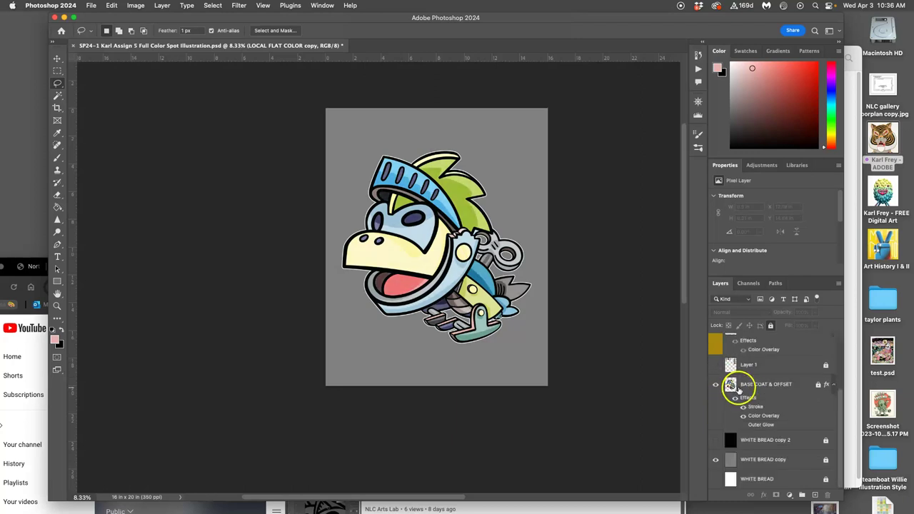
pyautogui.click(715, 459)
pyautogui.scroll(4, 750, 428)
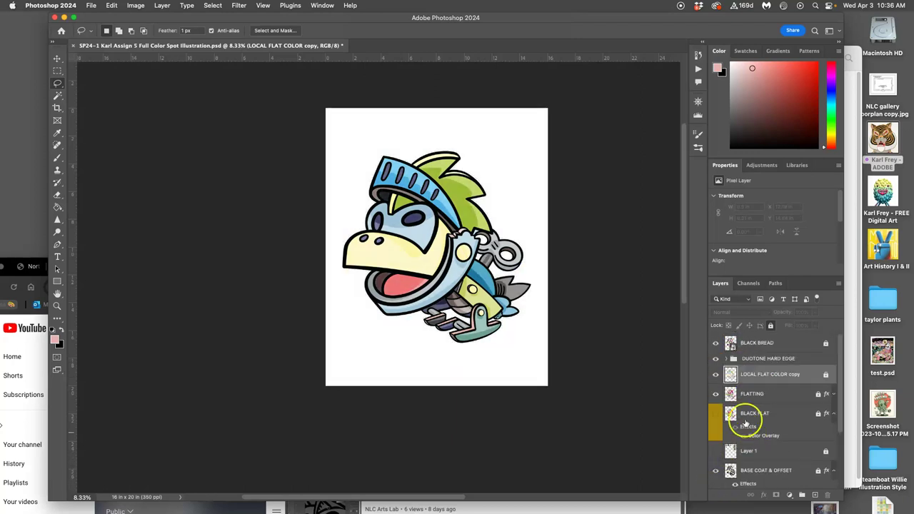
# - Toggle the DUOTONE HARD EDGE group off and on to compare shaded and flat versions on the white background
pyautogui.click(716, 360)
pyautogui.click(717, 361)
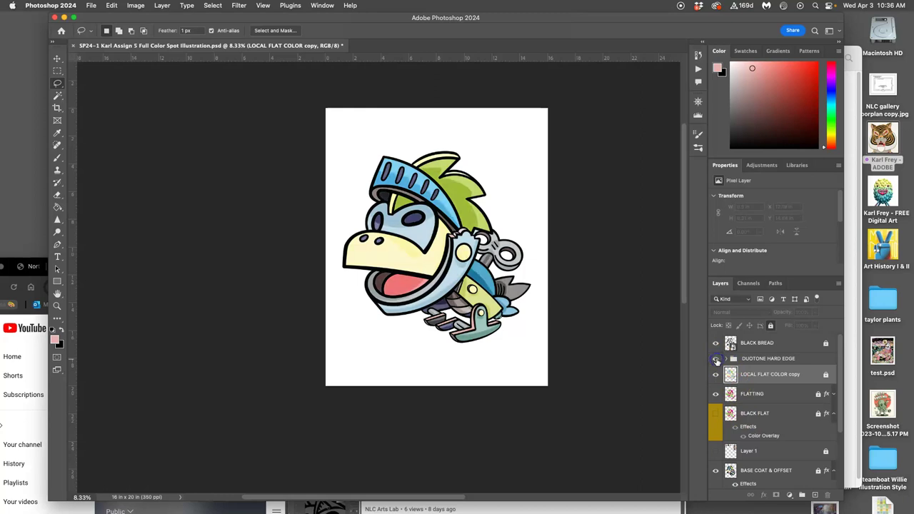
pyautogui.click(717, 361)
pyautogui.click(717, 361)
pyautogui.hscroll(1, 479, 280)
pyautogui.hscroll(1, 481, 279)
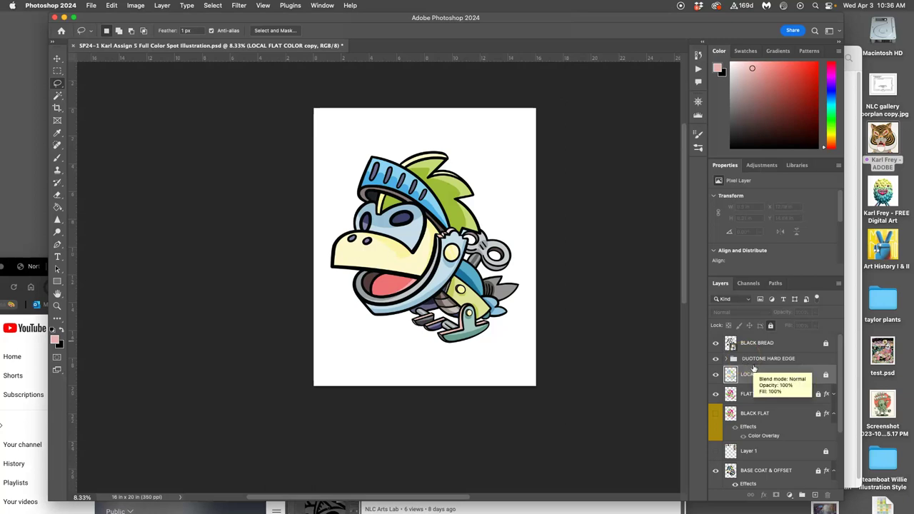
# - Switch to Chrome and open the Introduction to Digital Coloring presentation in Google Slides
pyautogui.click(14, 261)
pyautogui.moveTo(649, 266); pyautogui.dragTo(709, 57)
pyautogui.click(272, 61)
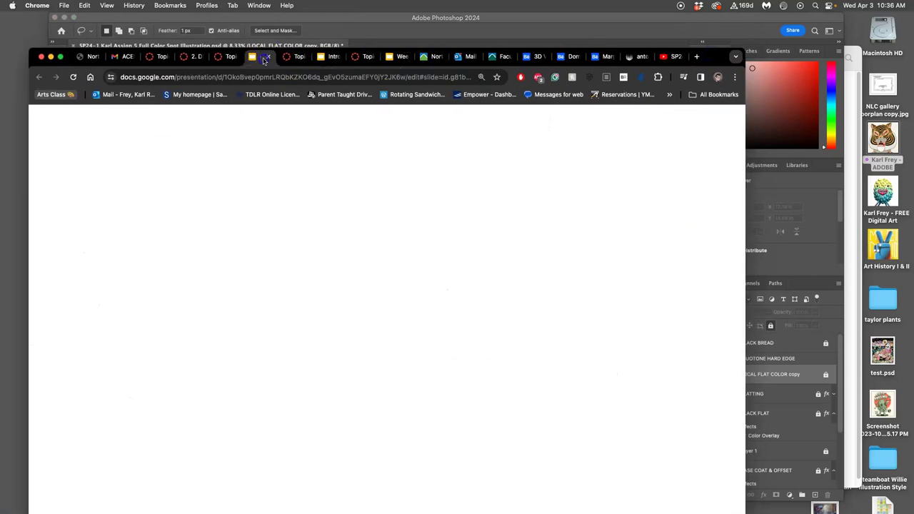
pyautogui.click(332, 58)
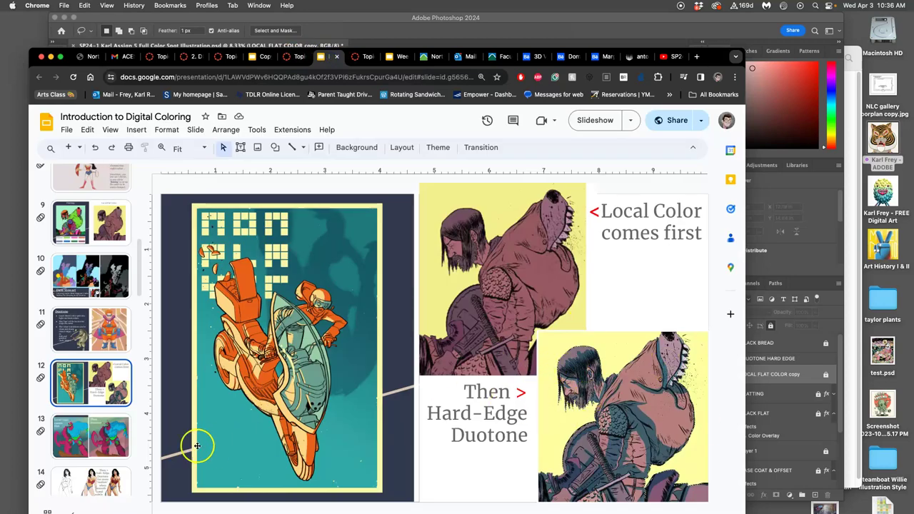
# - View slides 13 to 16 for examples of duotone coloring, soft-edge duotone and hard-edge duotone in animation
pyautogui.click(116, 440)
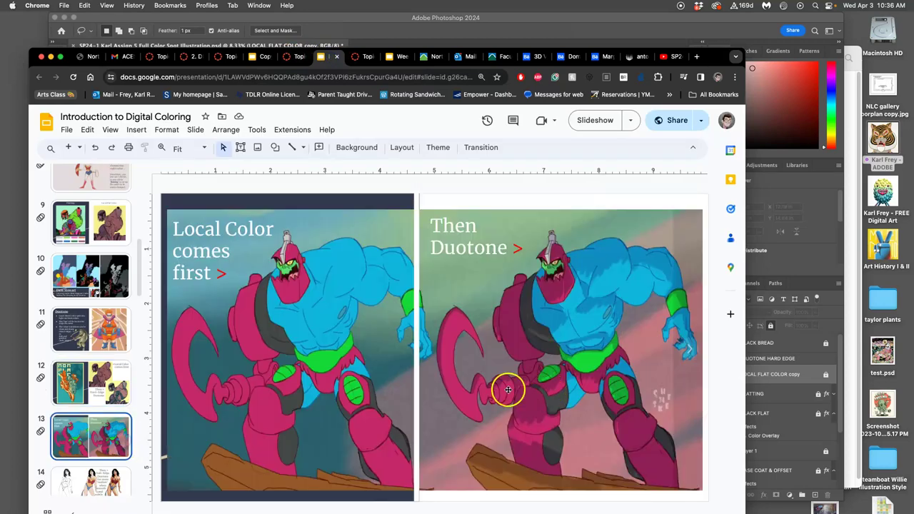
pyautogui.scroll(-3, 114, 406)
pyautogui.click(111, 406)
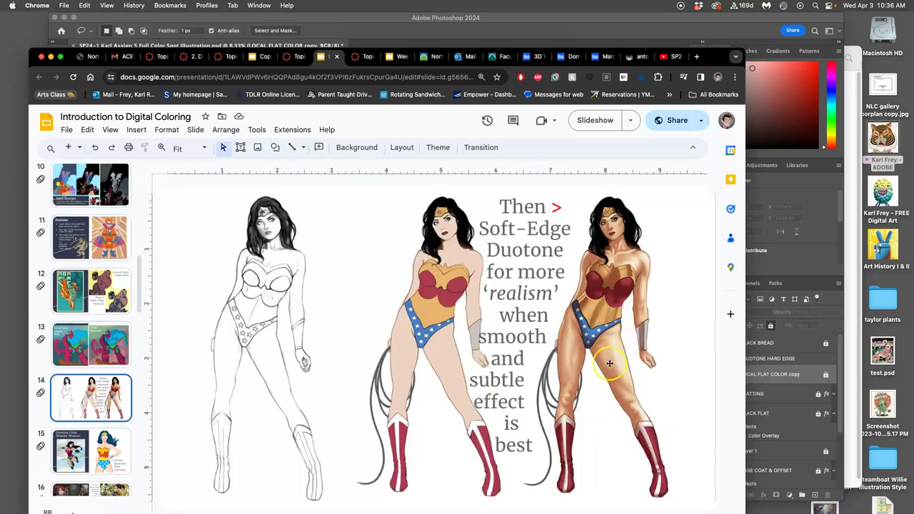
pyautogui.click(115, 444)
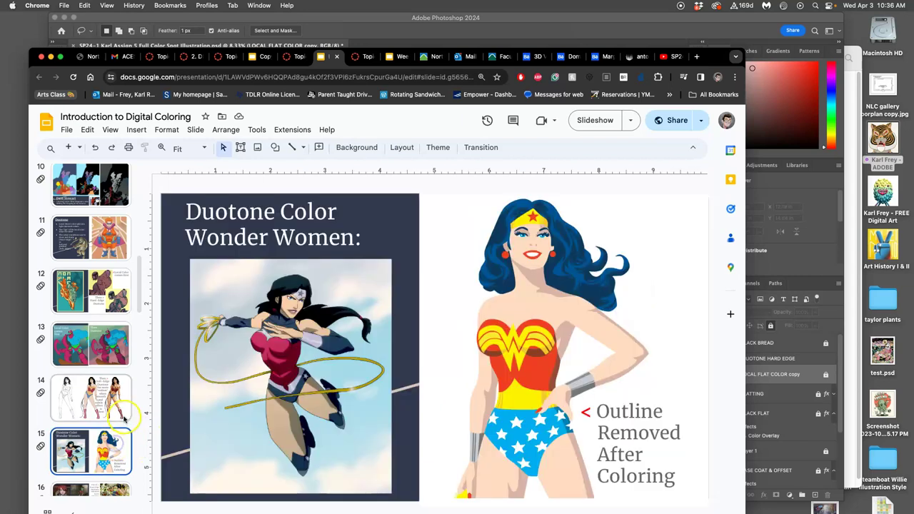
pyautogui.scroll(-2, 115, 442)
pyautogui.click(117, 425)
pyautogui.scroll(-2, 117, 424)
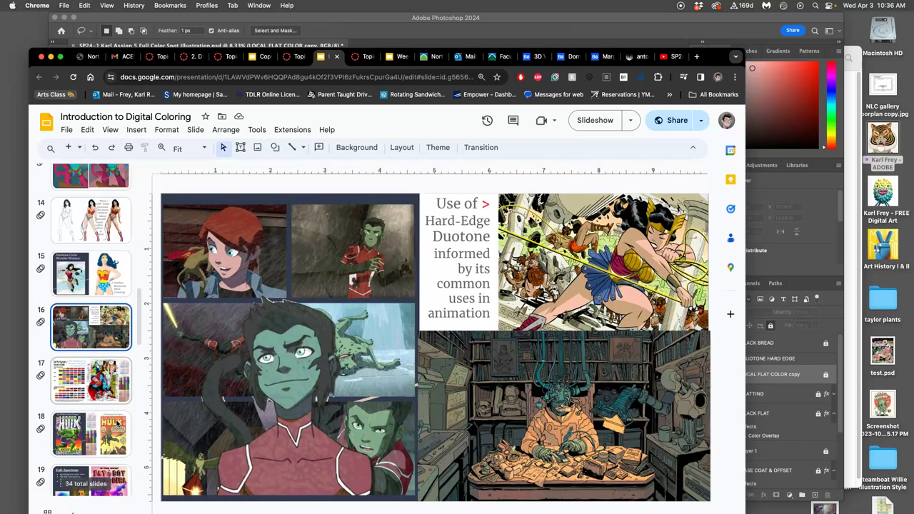
# - View slides 17 and 18, examining the color charts and the white coated paper and newsprint examples
pyautogui.click(112, 400)
pyautogui.scroll(-1, 112, 401)
pyautogui.click(113, 403)
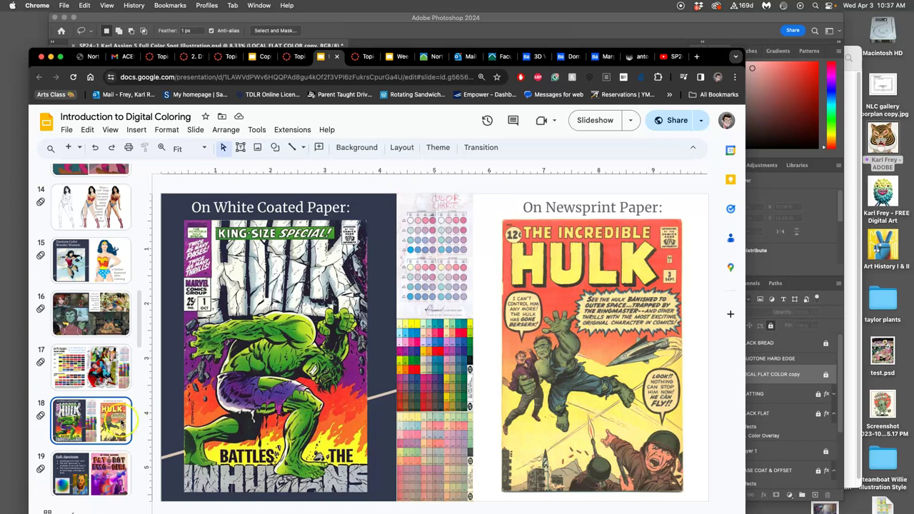
pyautogui.scroll(-2, 89, 321)
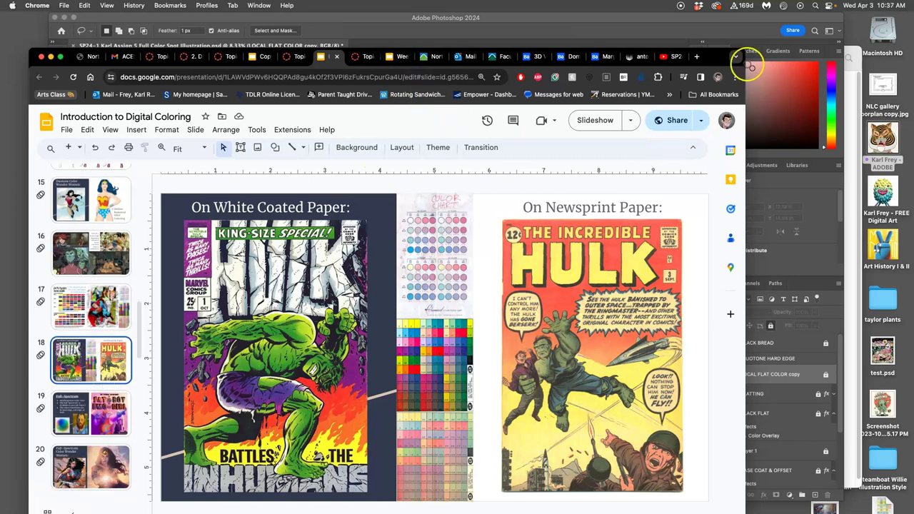
# - Back in Photoshop, duplicate the DUOTONE HARD EDGE group and rename the duplicate DUOTONE Soft EDGE copy
pyautogui.click(721, 29)
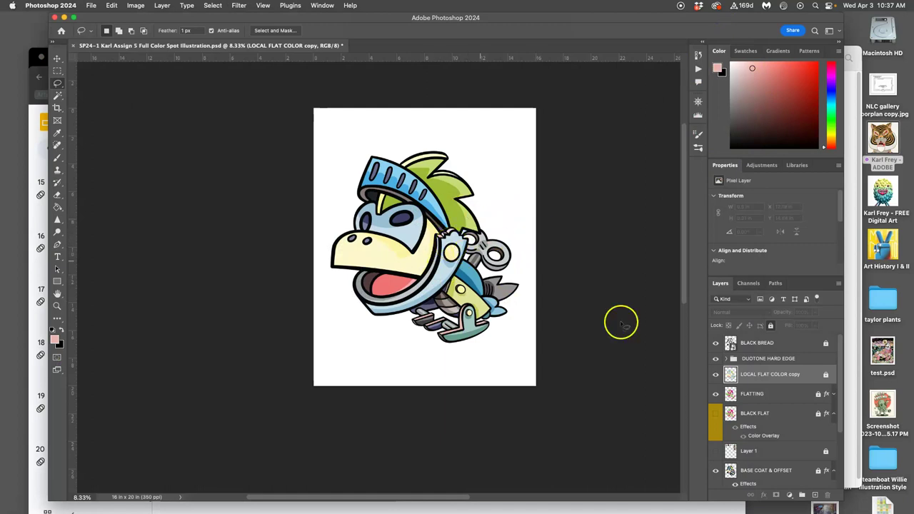
pyautogui.click(777, 361)
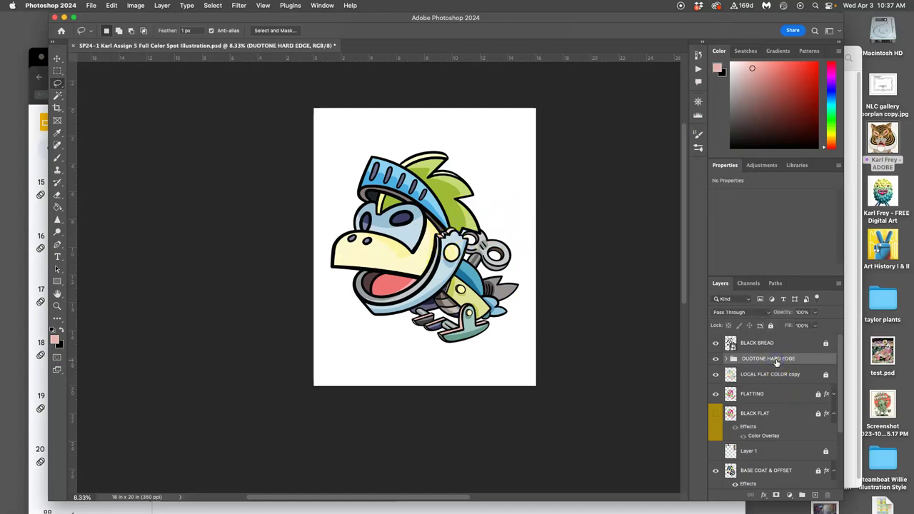
pyautogui.press('super+j')
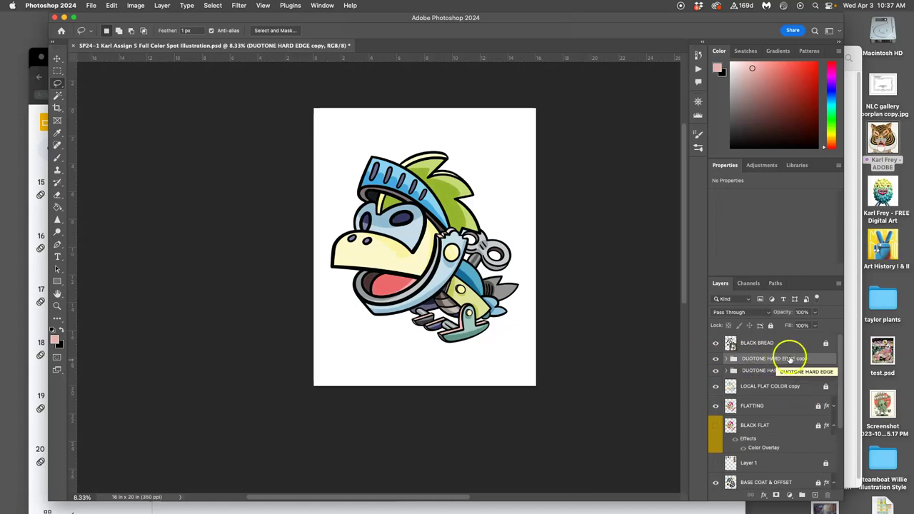
pyautogui.click(775, 358)
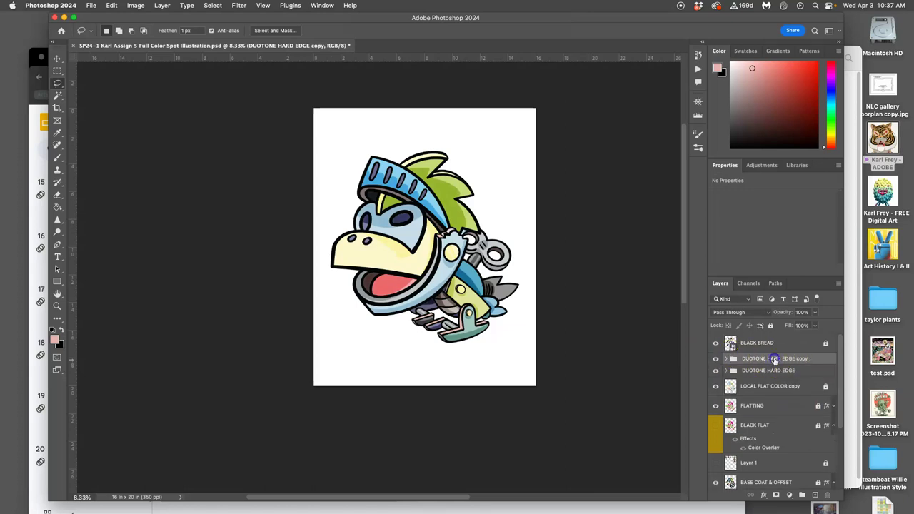
pyautogui.click(774, 359)
pyautogui.press('Return')
# - Merge the DUOTONE Soft EDGE copy group into one layer and hide the DUOTONE HARD EDGE group below it
pyautogui.rightClick(812, 361)
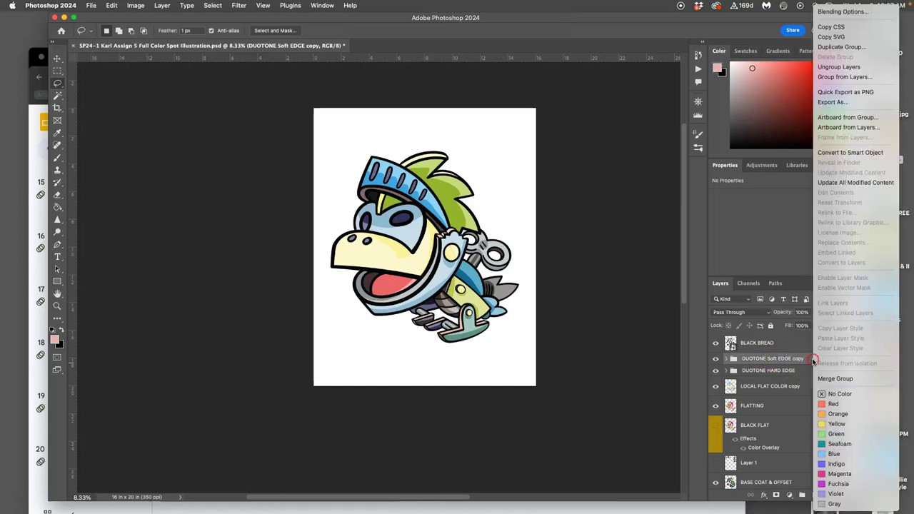
pyautogui.click(832, 378)
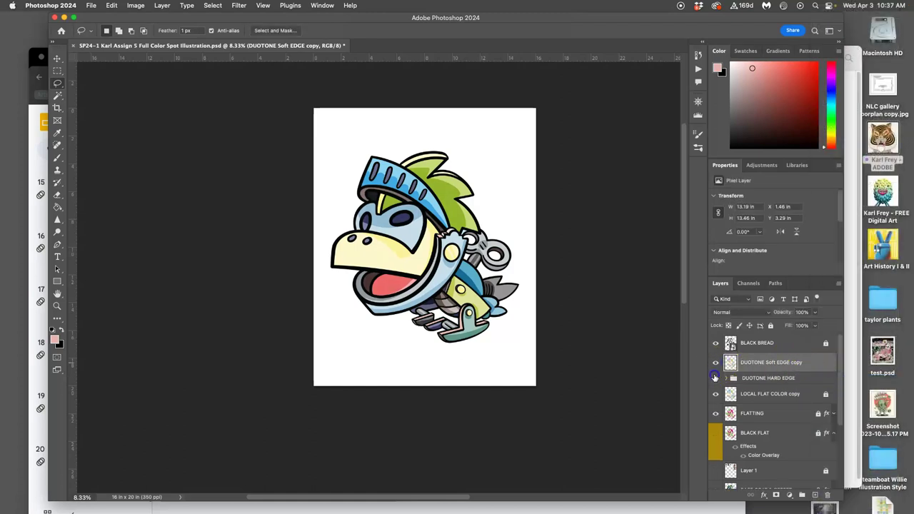
pyautogui.click(715, 363)
pyautogui.click(715, 363)
pyautogui.click(775, 366)
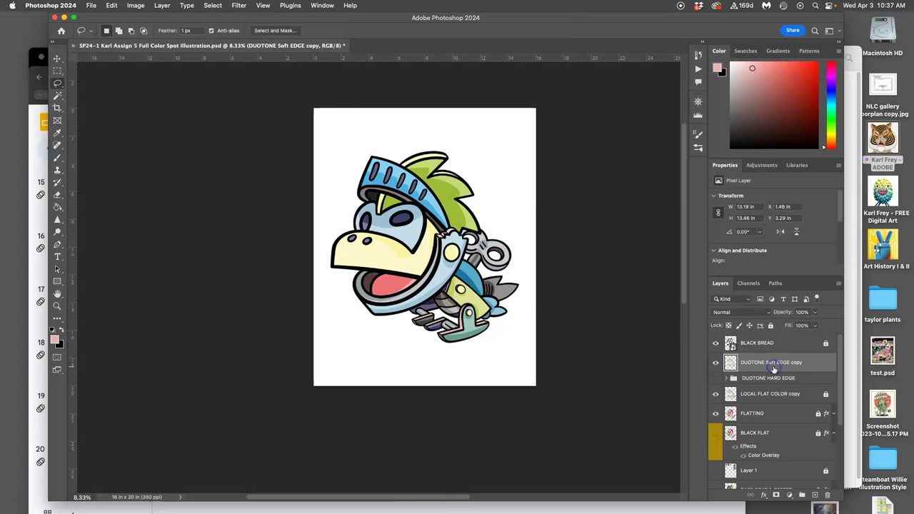
# - Show the gray WHITE BREAD copy layer as the background behind the character
pyautogui.scroll(-3, 734, 441)
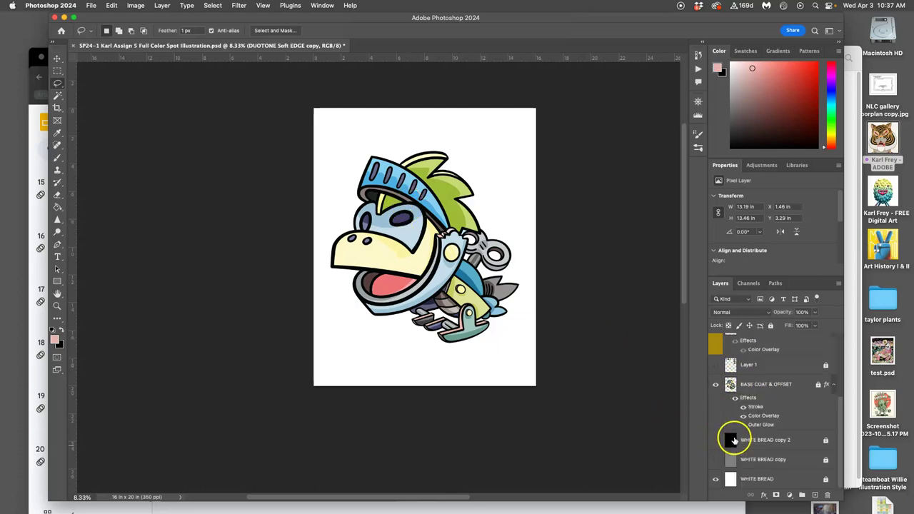
pyautogui.click(716, 459)
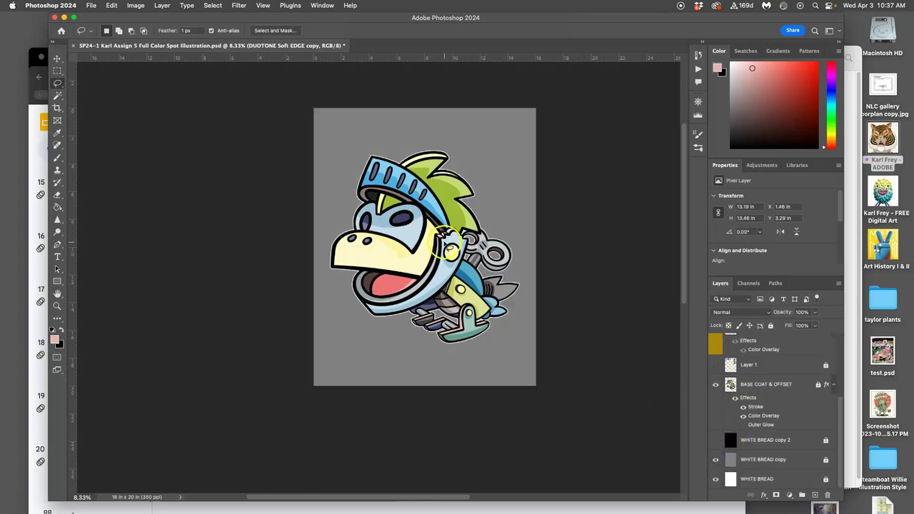
pyautogui.press('super+plus')
pyautogui.press('super+plus')
pyautogui.hscroll(3, 475, 242)
pyautogui.scroll(5, 767, 379)
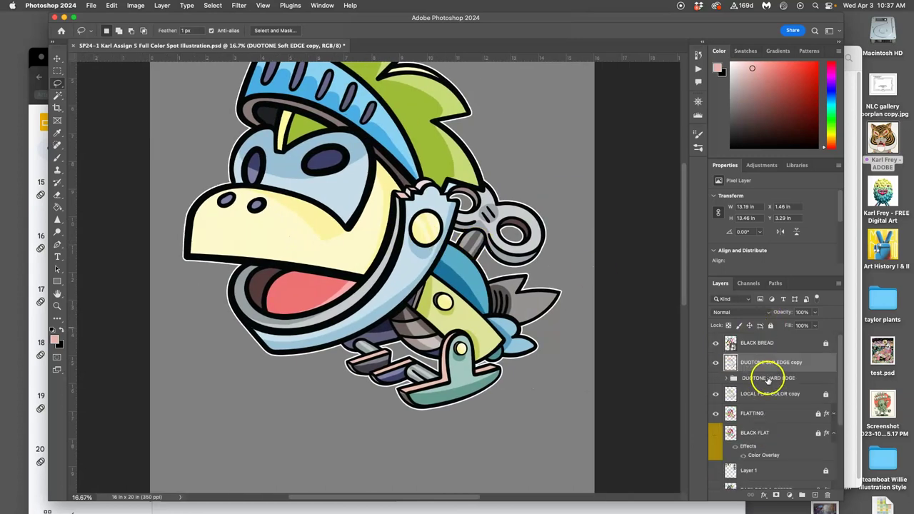
pyautogui.scroll(2, 420, 230)
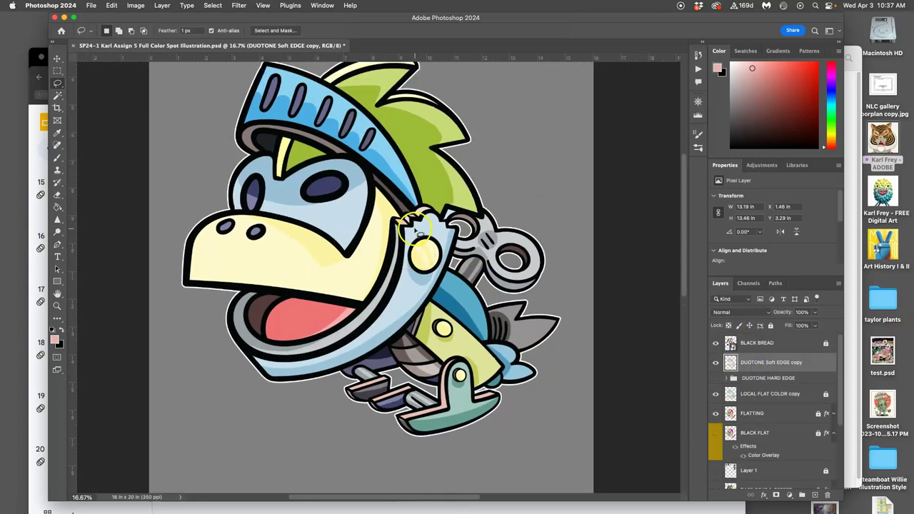
# - Apply a Gaussian Blur with a radius of 41.6 pixels to the DUOTONE Soft EDGE copy layer
pyautogui.click(240, 7)
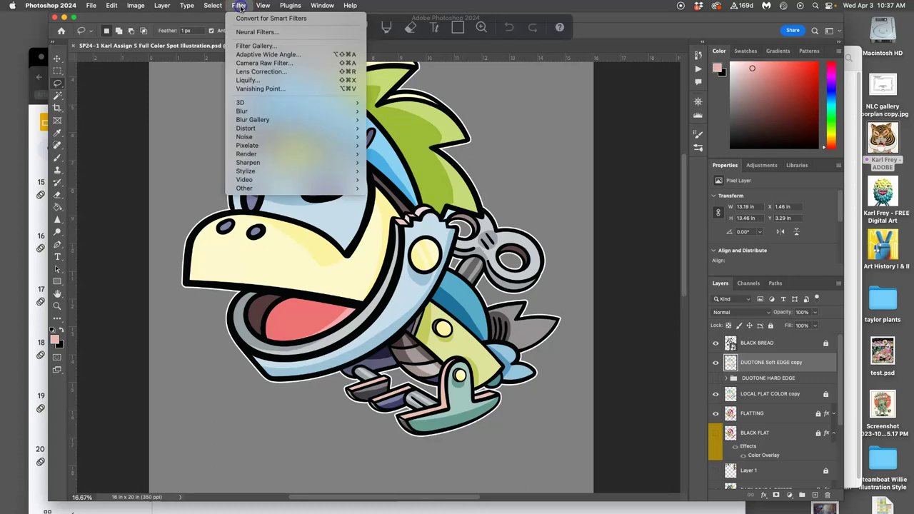
pyautogui.click(242, 112)
pyautogui.click(384, 147)
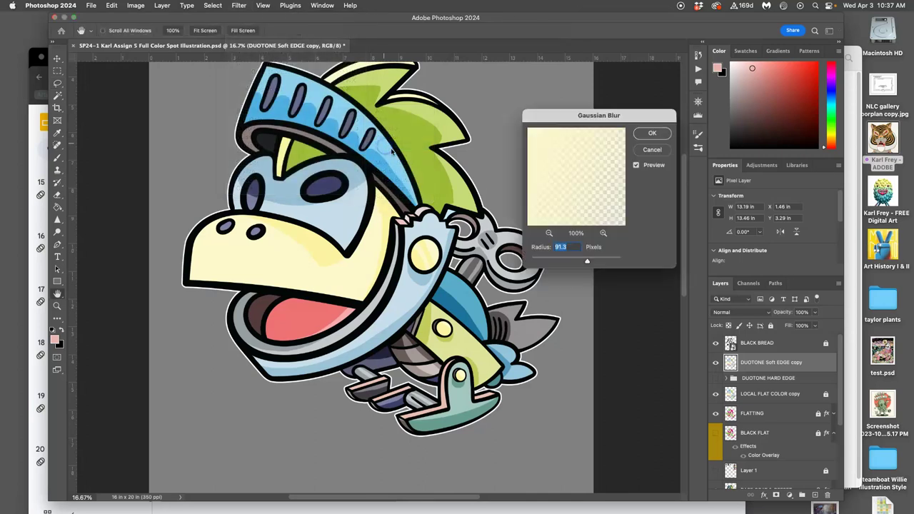
pyautogui.moveTo(585, 261)
pyautogui.mouseDown()
pyautogui.moveTo(562, 263)
pyautogui.moveTo(577, 261)
pyautogui.mouseUp()
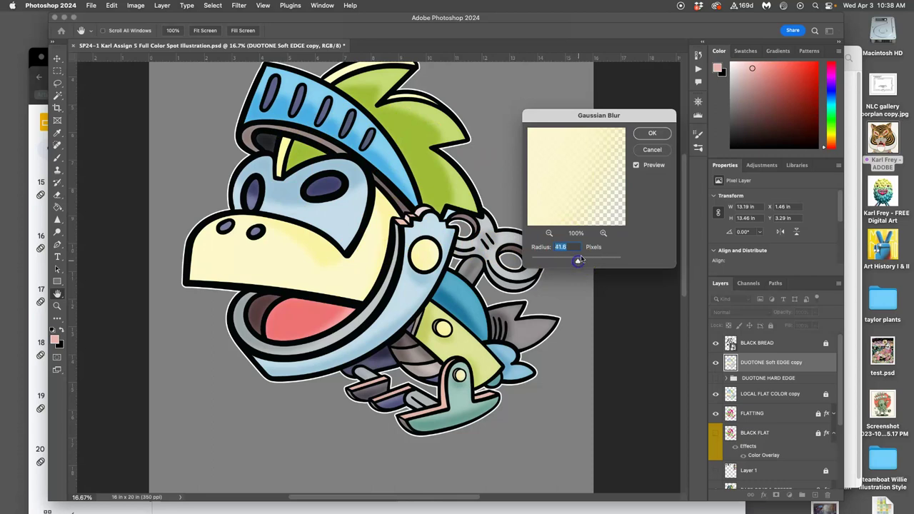
pyautogui.click(648, 133)
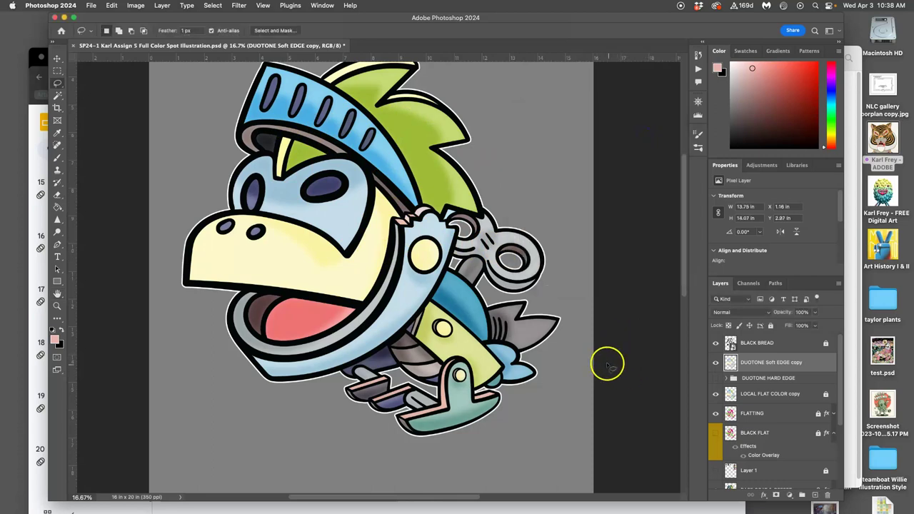
# - Show the DUOTONE HARD EDGE group beneath the blurred layer, toggling the DUOTONE Soft EDGE copy layer to compare the shading
pyautogui.click(716, 364)
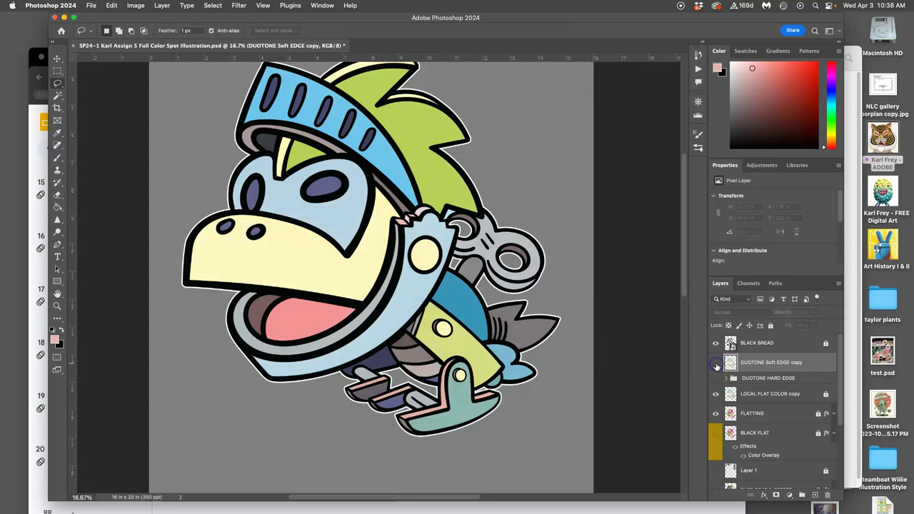
pyautogui.click(716, 364)
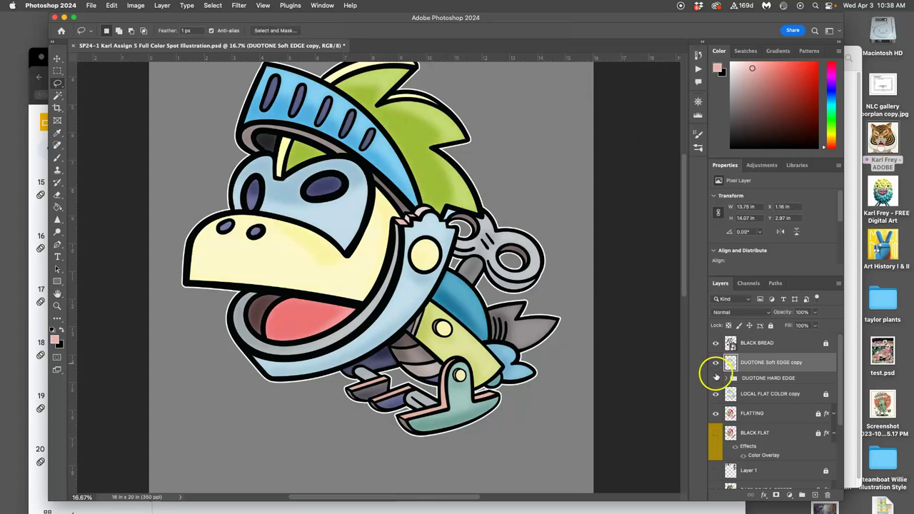
pyautogui.click(716, 377)
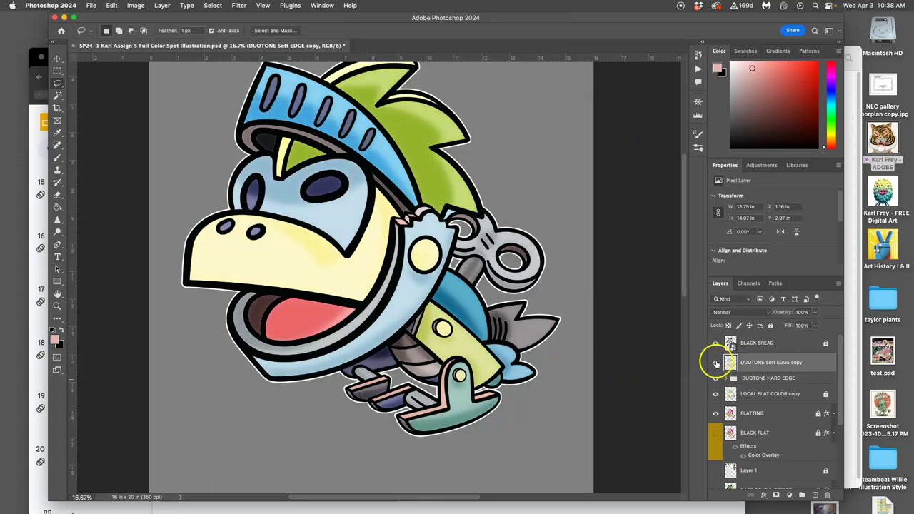
pyautogui.click(716, 363)
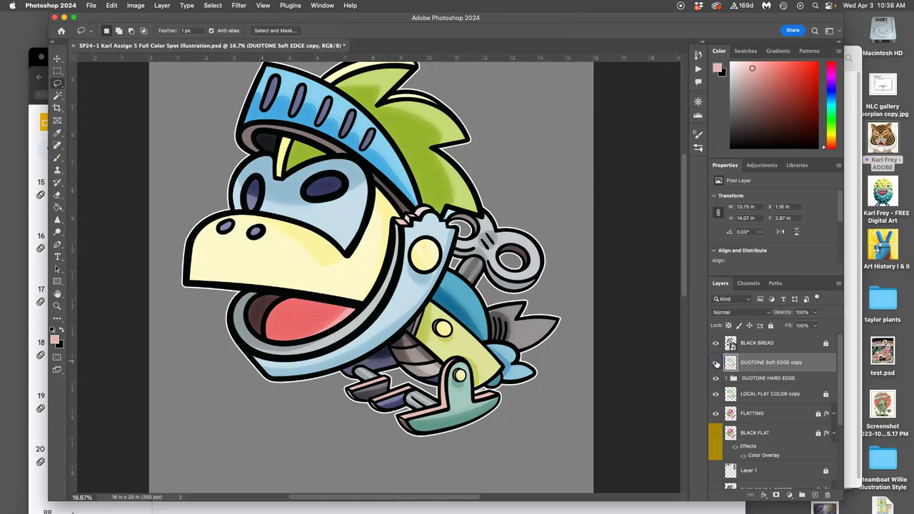
pyautogui.click(716, 363)
pyautogui.click(716, 363)
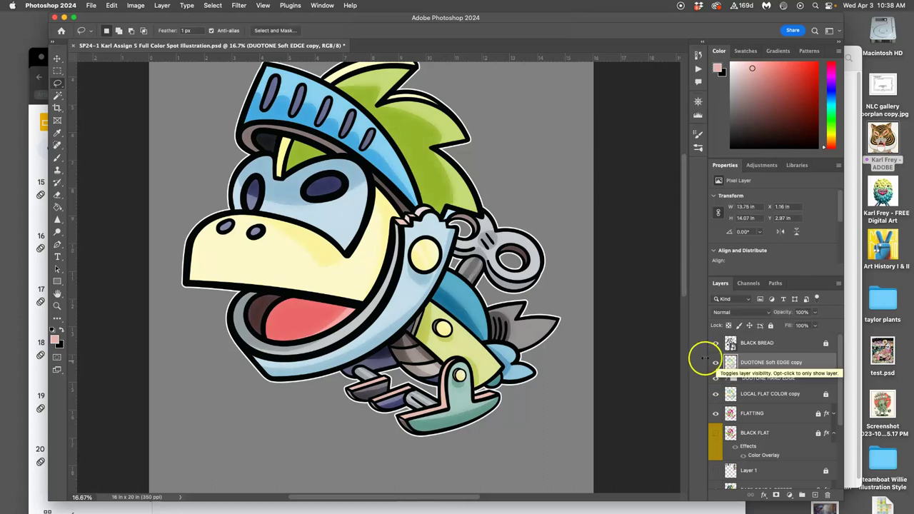
pyautogui.scroll(1, 587, 344)
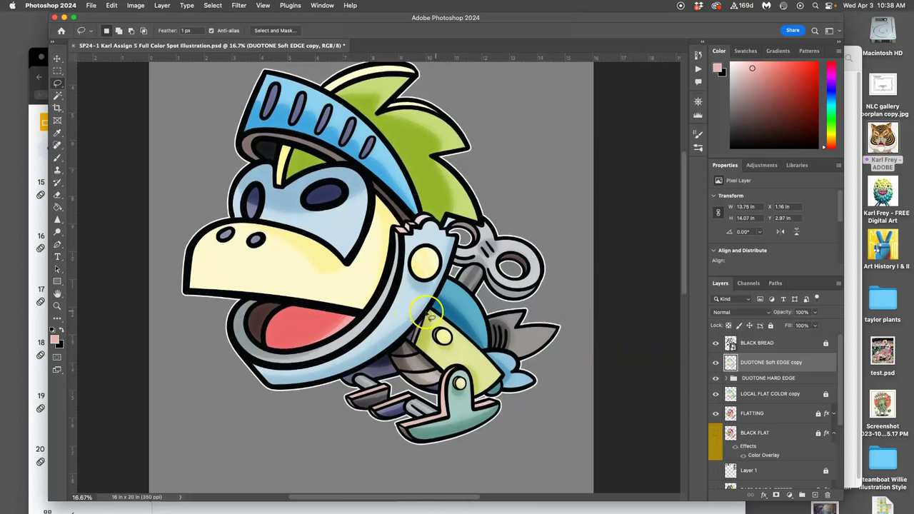
# - On the DUOTONE Soft EDGE copy layer, try a Magic Wand selection of the yellow-green body panel, deselect it, and select the gray wind-up key
pyautogui.click(757, 362)
pyautogui.click(60, 94)
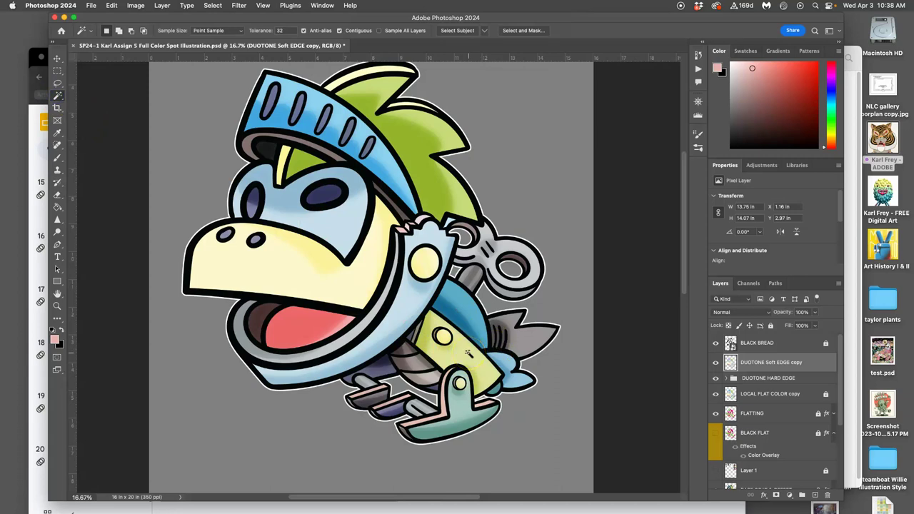
pyautogui.click(469, 354)
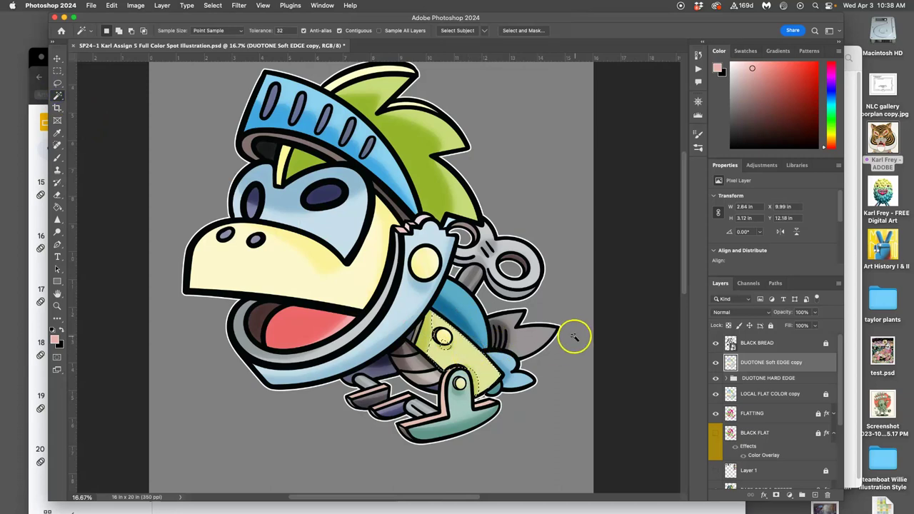
pyautogui.press('super+d')
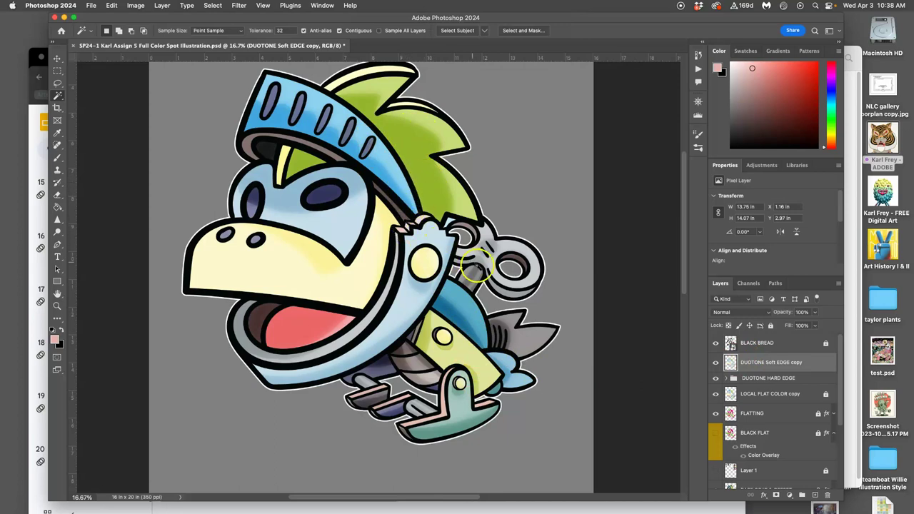
pyautogui.click(491, 267)
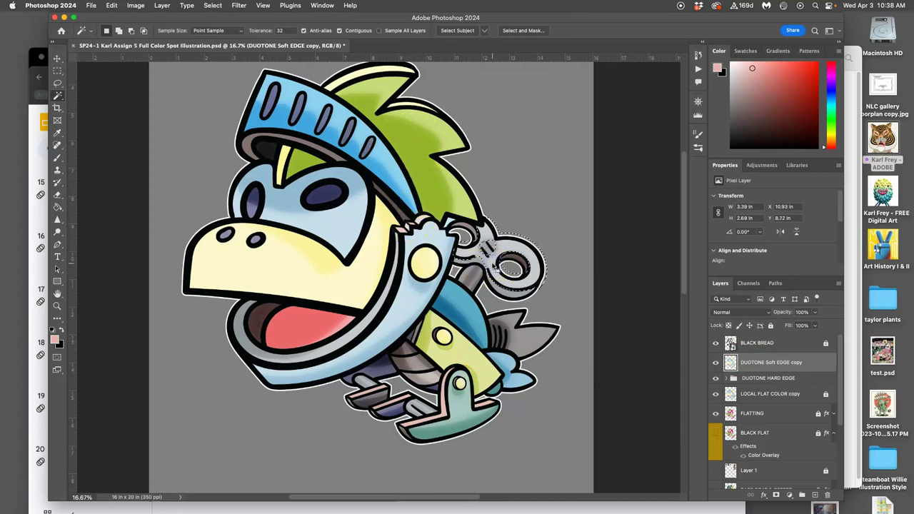
# - Test Magic Wand selections on the key, gray tail, foot, background and blue face mask, and clear the selection
pyautogui.click(472, 280)
pyautogui.click(519, 339)
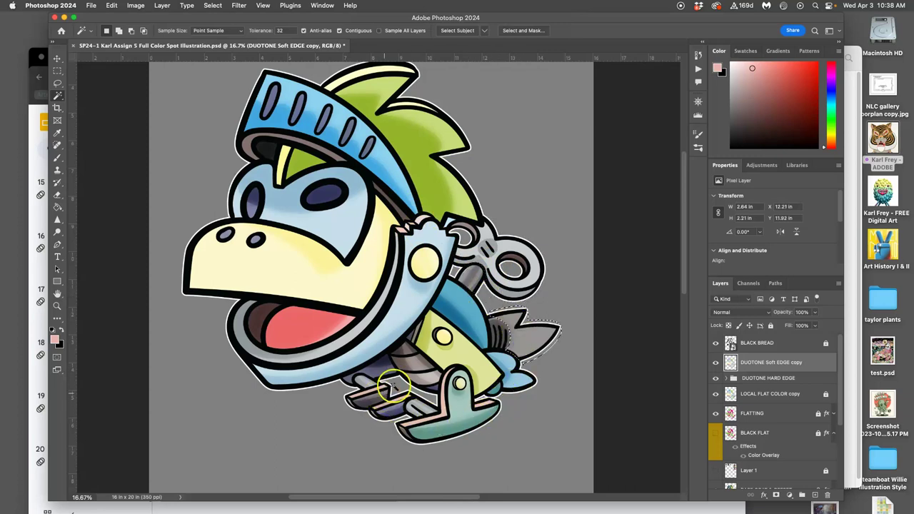
pyautogui.click(354, 403)
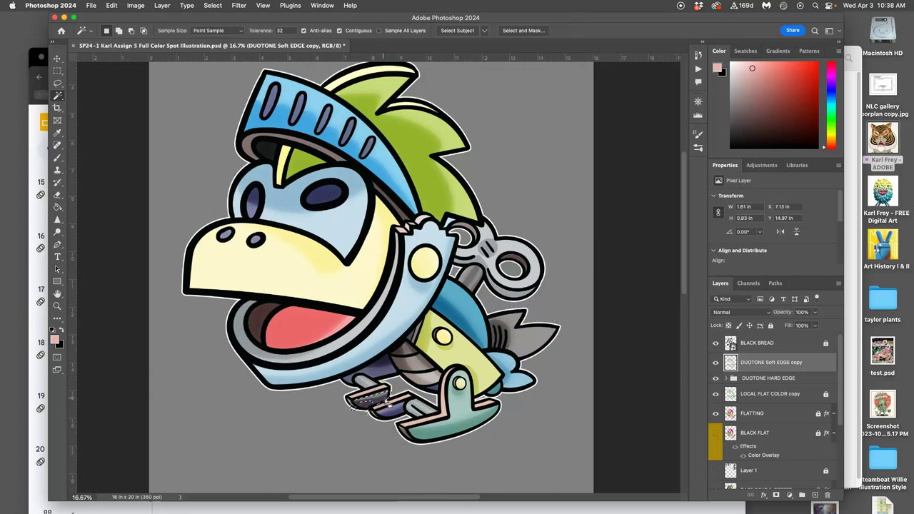
pyautogui.click(357, 423)
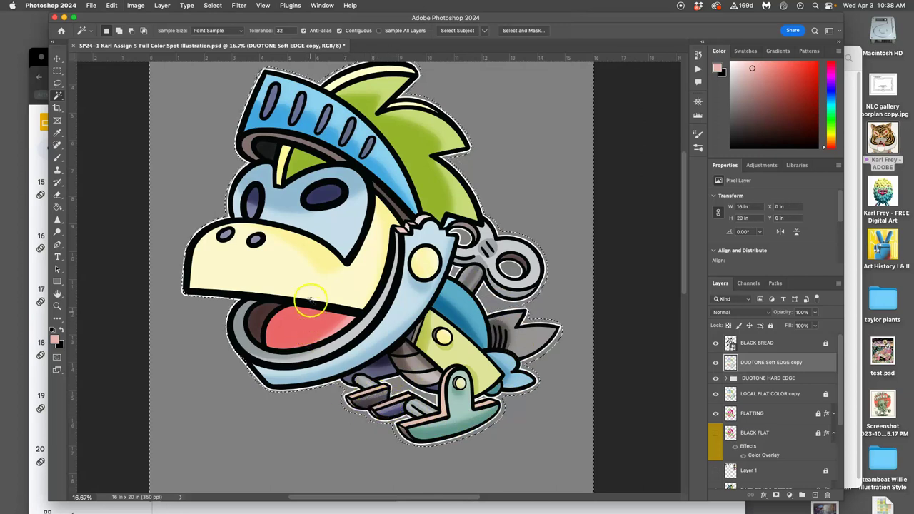
pyautogui.click(294, 191)
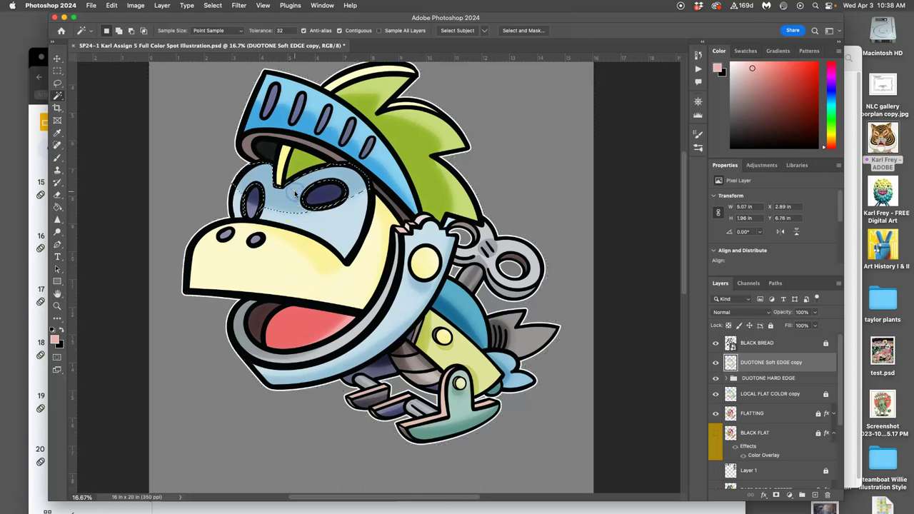
pyautogui.press('super+d')
pyautogui.scroll(2, 193, 389)
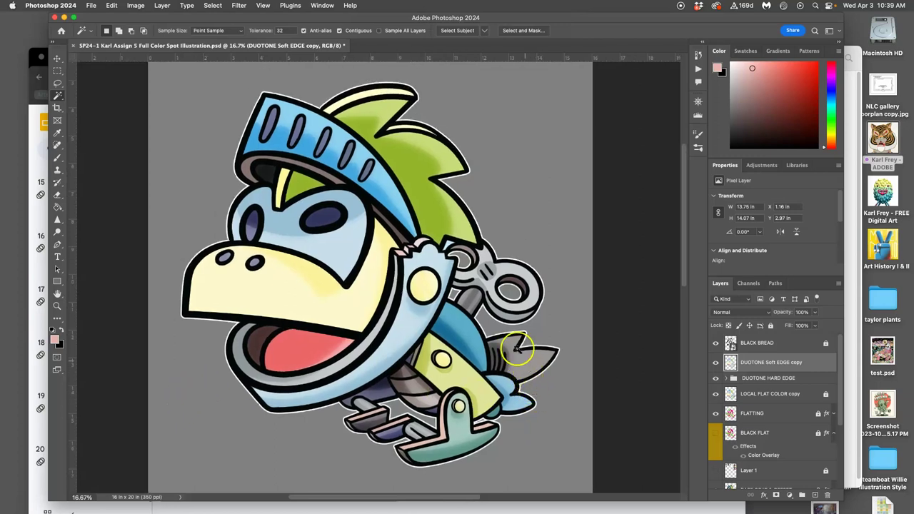
# - Test Magic Wand selections on the jaw bolt, yellow-green body panel, leg bolt, background and the key's small ring, and deselect
pyautogui.click(426, 287)
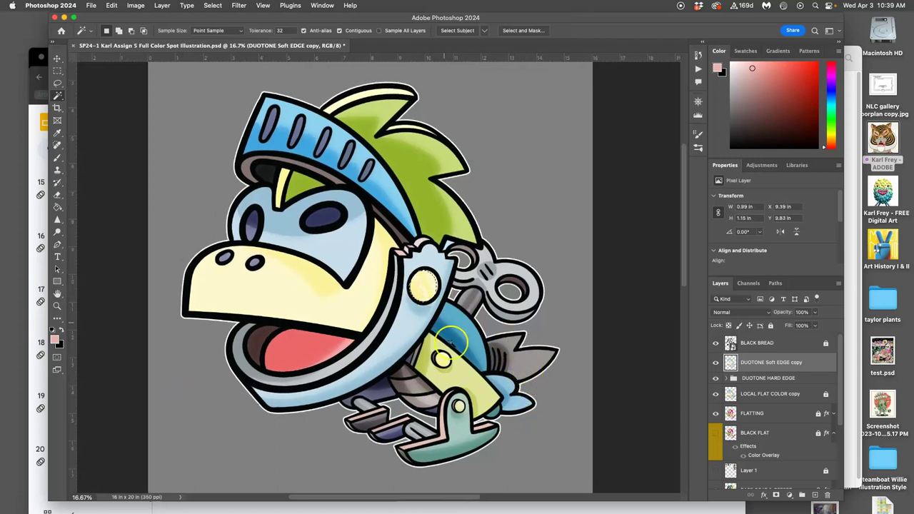
pyautogui.click(448, 365)
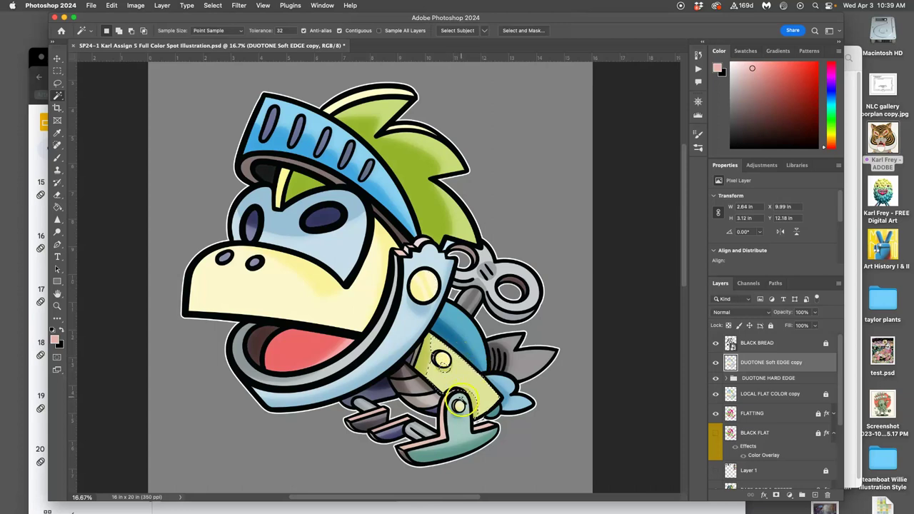
pyautogui.click(459, 404)
pyautogui.click(545, 400)
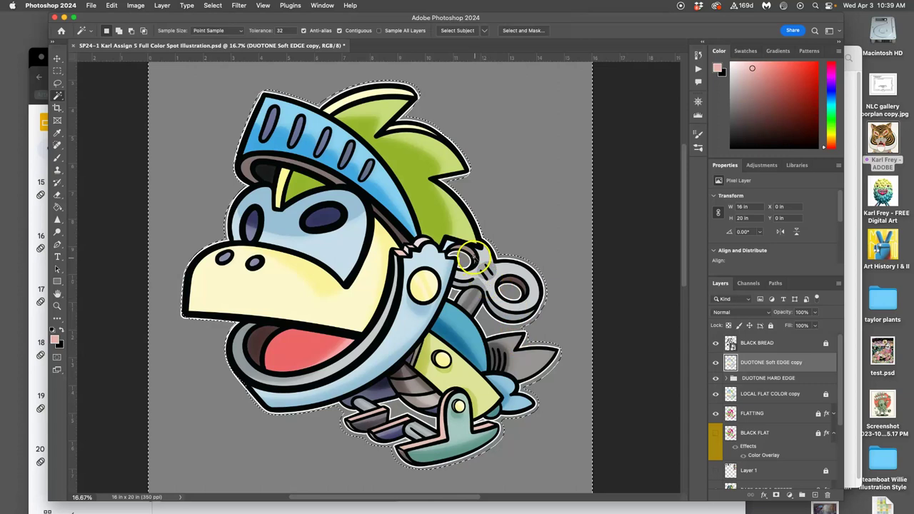
pyautogui.click(464, 254)
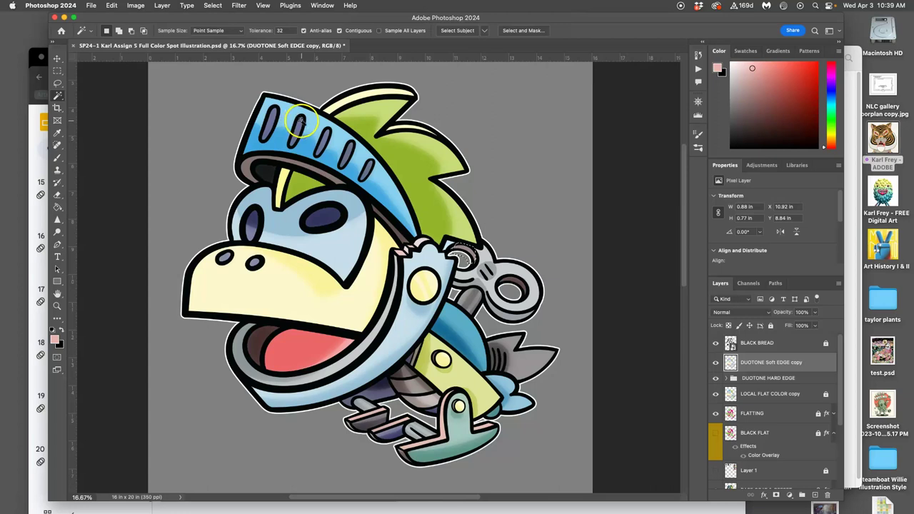
pyautogui.press('super+d')
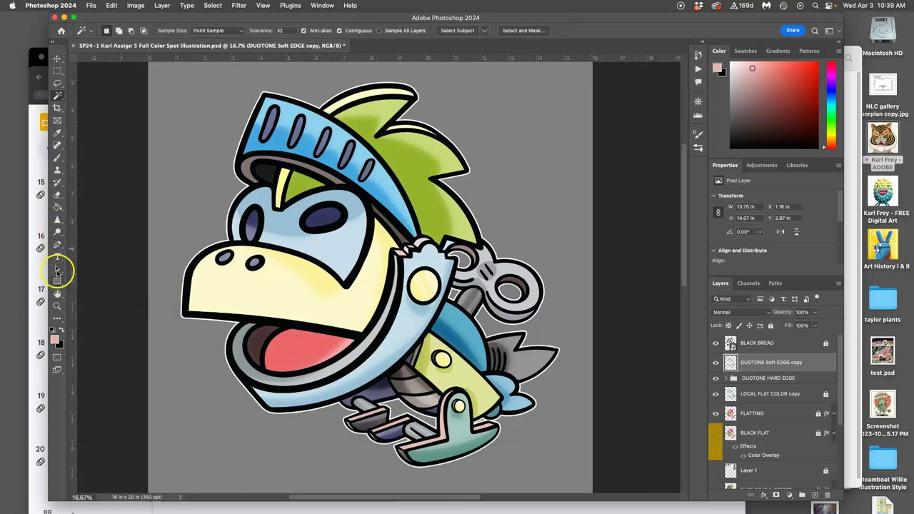
# - Using the Dodge tool with a 492 px soft brush, lighten the hair, visor, blue shell, tail, mouth and legs
pyautogui.click(58, 232)
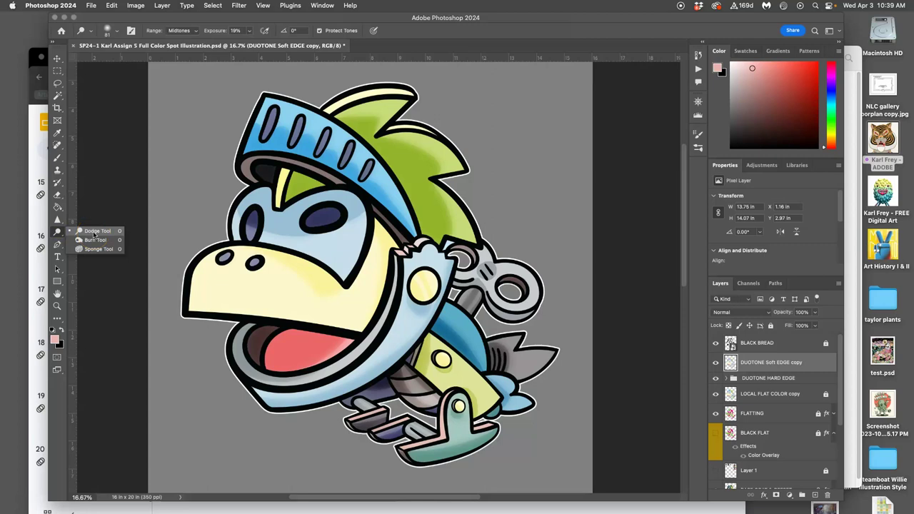
pyautogui.click(94, 234)
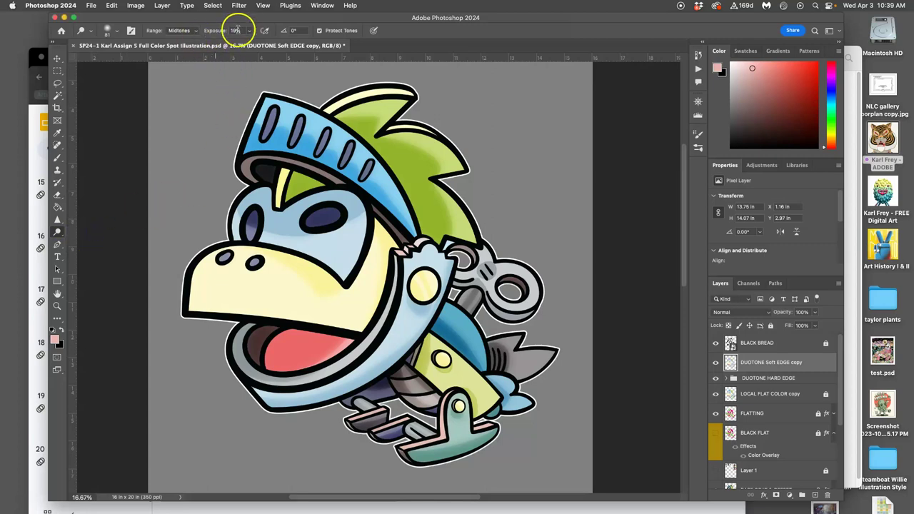
pyautogui.click(118, 34)
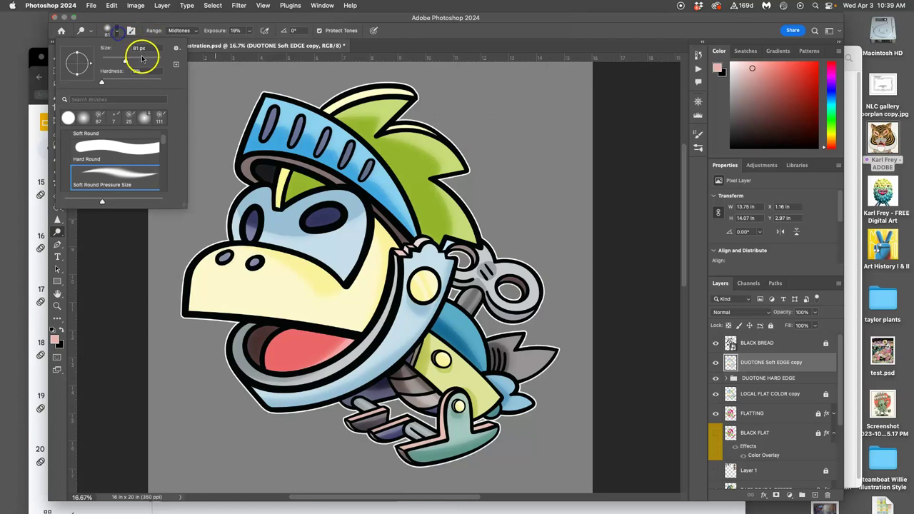
pyautogui.click(155, 59)
pyautogui.moveTo(378, 107)
pyautogui.mouseDown()
pyautogui.moveTo(398, 97)
pyautogui.moveTo(329, 104)
pyautogui.moveTo(412, 100)
pyautogui.moveTo(546, 115)
pyautogui.moveTo(367, 130)
pyautogui.moveTo(385, 141)
pyautogui.moveTo(354, 146)
pyautogui.moveTo(374, 152)
pyautogui.moveTo(432, 150)
pyautogui.moveTo(384, 141)
pyautogui.moveTo(458, 152)
pyautogui.moveTo(396, 113)
pyautogui.moveTo(353, 103)
pyautogui.moveTo(422, 145)
pyautogui.moveTo(467, 215)
pyautogui.moveTo(409, 171)
pyautogui.moveTo(484, 241)
pyautogui.moveTo(335, 118)
pyautogui.mouseUp()
pyautogui.moveTo(227, 96); pyautogui.dragTo(285, 108)
pyautogui.moveTo(226, 111)
pyautogui.mouseDown()
pyautogui.moveTo(317, 120)
pyautogui.moveTo(264, 132)
pyautogui.moveTo(339, 140)
pyautogui.moveTo(341, 154)
pyautogui.moveTo(388, 187)
pyautogui.mouseUp()
pyautogui.moveTo(471, 259)
pyautogui.mouseDown()
pyautogui.moveTo(523, 277)
pyautogui.moveTo(494, 253)
pyautogui.moveTo(570, 323)
pyautogui.moveTo(564, 355)
pyautogui.moveTo(554, 344)
pyautogui.moveTo(490, 343)
pyautogui.mouseUp()
pyautogui.moveTo(555, 346)
pyautogui.mouseDown()
pyautogui.moveTo(494, 344)
pyautogui.moveTo(516, 393)
pyautogui.moveTo(555, 398)
pyautogui.moveTo(500, 384)
pyautogui.moveTo(461, 405)
pyautogui.moveTo(442, 355)
pyautogui.moveTo(463, 370)
pyautogui.moveTo(434, 355)
pyautogui.moveTo(498, 407)
pyautogui.moveTo(451, 338)
pyautogui.moveTo(449, 317)
pyautogui.moveTo(465, 331)
pyautogui.moveTo(480, 323)
pyautogui.moveTo(471, 315)
pyautogui.moveTo(457, 313)
pyautogui.moveTo(493, 348)
pyautogui.moveTo(431, 329)
pyautogui.moveTo(402, 279)
pyautogui.moveTo(414, 280)
pyautogui.moveTo(417, 249)
pyautogui.moveTo(376, 202)
pyautogui.moveTo(346, 270)
pyautogui.moveTo(299, 282)
pyautogui.moveTo(175, 270)
pyautogui.moveTo(283, 293)
pyautogui.moveTo(176, 264)
pyautogui.moveTo(258, 275)
pyautogui.moveTo(191, 256)
pyautogui.moveTo(314, 301)
pyautogui.moveTo(242, 281)
pyautogui.moveTo(318, 296)
pyautogui.moveTo(245, 270)
pyautogui.moveTo(469, 343)
pyautogui.moveTo(257, 282)
pyautogui.moveTo(490, 350)
pyautogui.moveTo(448, 262)
pyautogui.moveTo(334, 212)
pyautogui.moveTo(241, 226)
pyautogui.moveTo(286, 235)
pyautogui.moveTo(293, 218)
pyautogui.moveTo(364, 255)
pyautogui.moveTo(251, 228)
pyautogui.moveTo(506, 310)
pyautogui.moveTo(391, 362)
pyautogui.moveTo(241, 350)
pyautogui.moveTo(337, 374)
pyautogui.moveTo(257, 347)
pyautogui.moveTo(259, 360)
pyautogui.moveTo(273, 355)
pyautogui.moveTo(332, 373)
pyautogui.moveTo(350, 355)
pyautogui.moveTo(282, 348)
pyautogui.moveTo(303, 348)
pyautogui.moveTo(288, 363)
pyautogui.moveTo(263, 357)
pyautogui.mouseUp()
pyautogui.moveTo(386, 402)
pyautogui.mouseDown()
pyautogui.moveTo(416, 392)
pyautogui.moveTo(403, 392)
pyautogui.moveTo(406, 424)
pyautogui.moveTo(478, 442)
pyautogui.moveTo(421, 421)
pyautogui.moveTo(381, 424)
pyautogui.moveTo(409, 438)
pyautogui.mouseUp()
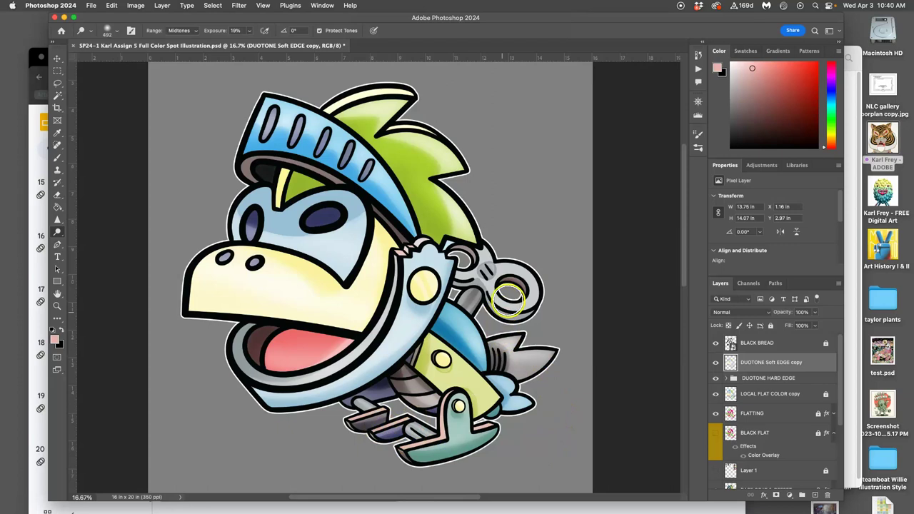
# - Dodge more highlights onto the wind-up key, the outer edges of the green hair and the front of the visor
pyautogui.moveTo(500, 246)
pyautogui.mouseDown()
pyautogui.moveTo(536, 258)
pyautogui.moveTo(485, 249)
pyautogui.moveTo(500, 266)
pyautogui.moveTo(478, 251)
pyautogui.moveTo(607, 285)
pyautogui.moveTo(510, 283)
pyautogui.moveTo(521, 284)
pyautogui.moveTo(446, 264)
pyautogui.moveTo(549, 263)
pyautogui.moveTo(492, 268)
pyautogui.moveTo(536, 281)
pyautogui.mouseUp()
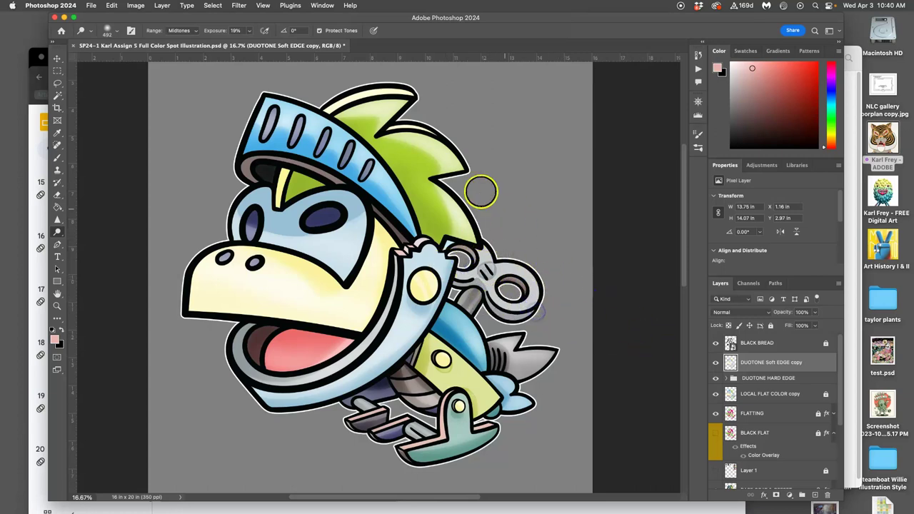
pyautogui.moveTo(466, 179)
pyautogui.mouseDown()
pyautogui.moveTo(428, 171)
pyautogui.moveTo(419, 208)
pyautogui.moveTo(446, 223)
pyautogui.mouseUp()
pyautogui.moveTo(400, 119); pyautogui.dragTo(443, 112)
pyautogui.moveTo(265, 143)
pyautogui.mouseDown()
pyautogui.moveTo(245, 152)
pyautogui.moveTo(267, 163)
pyautogui.mouseUp()
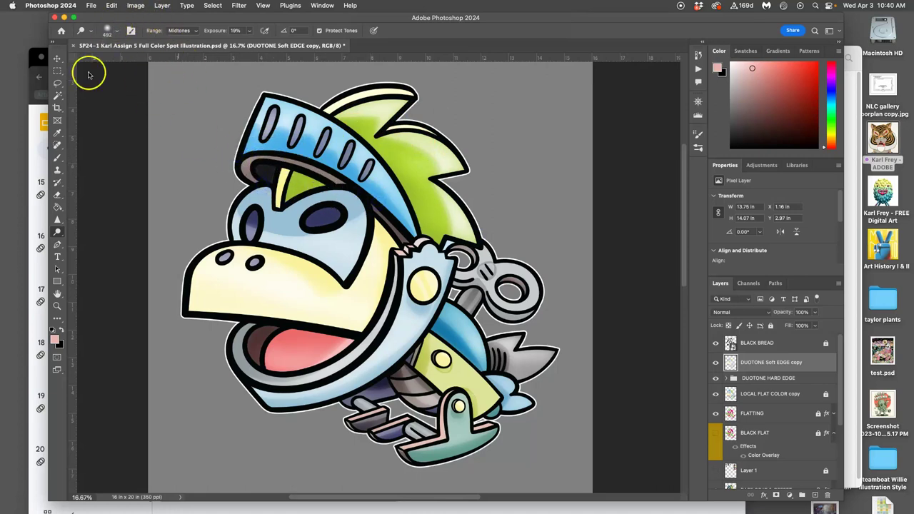
# - Duplicate the DUOTONE HARD EDGE group, merge the copy into a single layer and rename it Soft Edge Shadows
pyautogui.moveTo(59, 232); pyautogui.dragTo(88, 240)
pyautogui.click(784, 379)
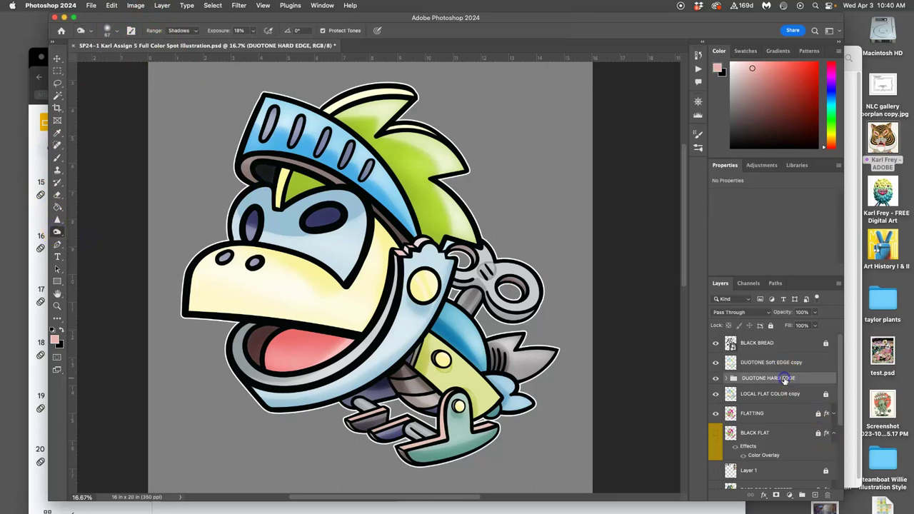
pyautogui.press('super+j')
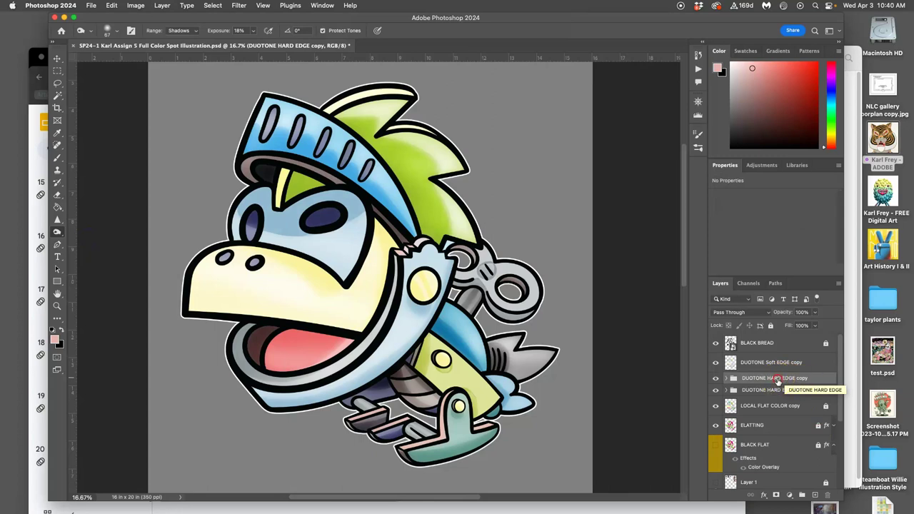
pyautogui.rightClick(778, 379)
pyautogui.click(796, 379)
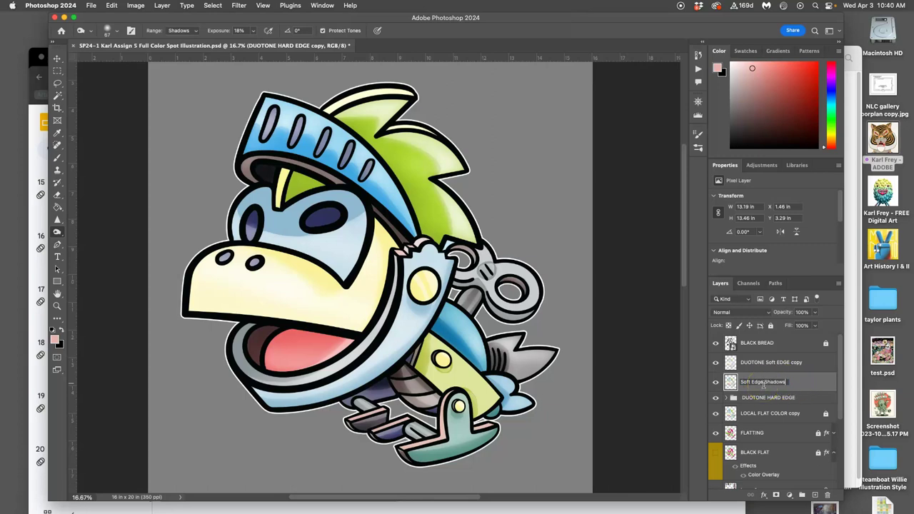
pyautogui.click(807, 386)
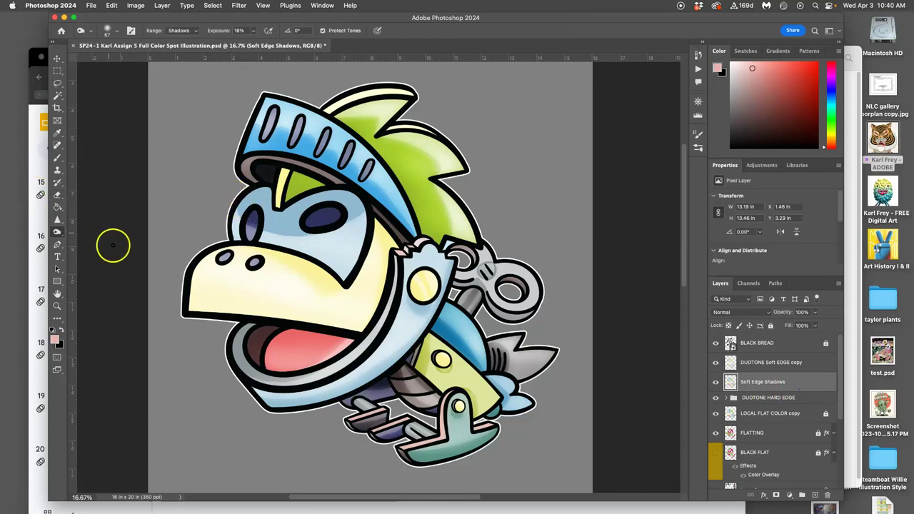
# - Set the Burn tool to the Midtones range with a soft brush of about 428 px
pyautogui.click(59, 232)
pyautogui.click(90, 236)
pyautogui.click(117, 34)
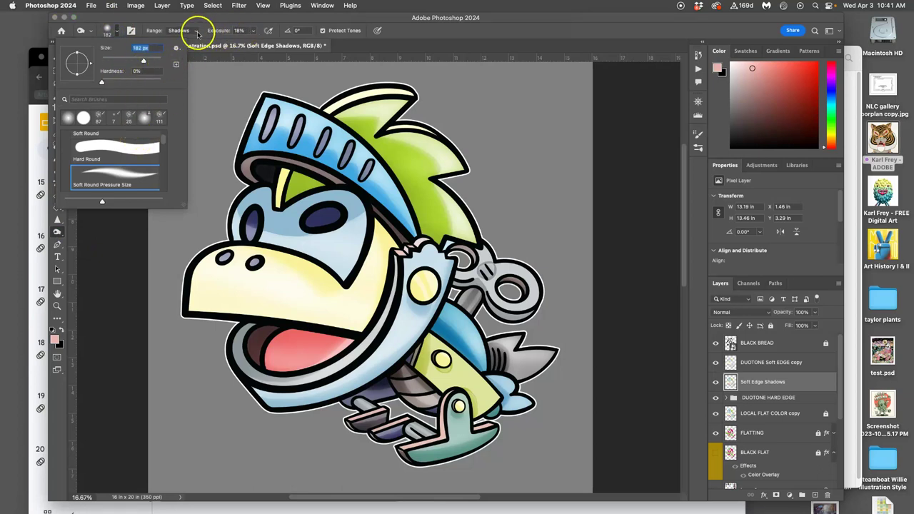
pyautogui.click(187, 32)
pyautogui.click(182, 30)
pyautogui.click(191, 45)
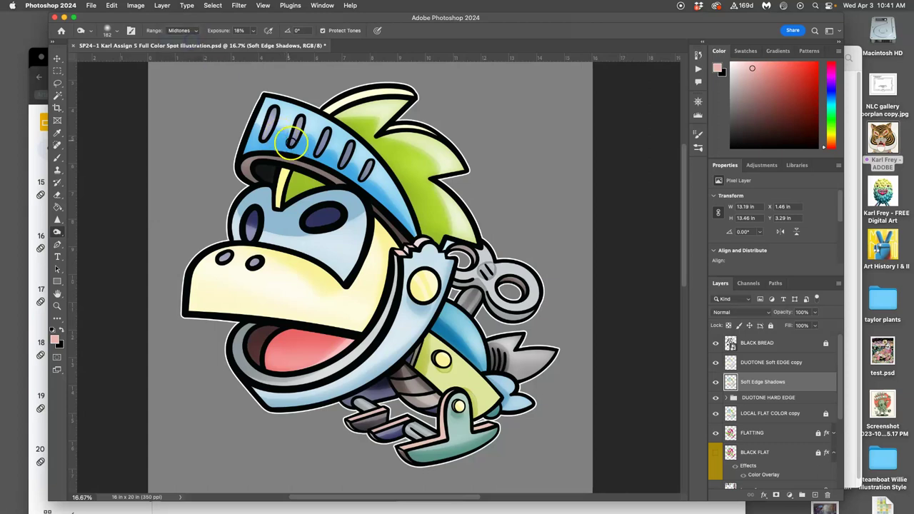
pyautogui.click(117, 31)
pyautogui.click(153, 60)
# - On the Soft Edge Shadows layer, burn shadows along the visor, the top of the face mask, the lower body and the leg joint
pyautogui.moveTo(361, 145)
pyautogui.mouseDown()
pyautogui.moveTo(444, 217)
pyautogui.moveTo(429, 229)
pyautogui.moveTo(409, 194)
pyautogui.moveTo(429, 234)
pyautogui.mouseUp()
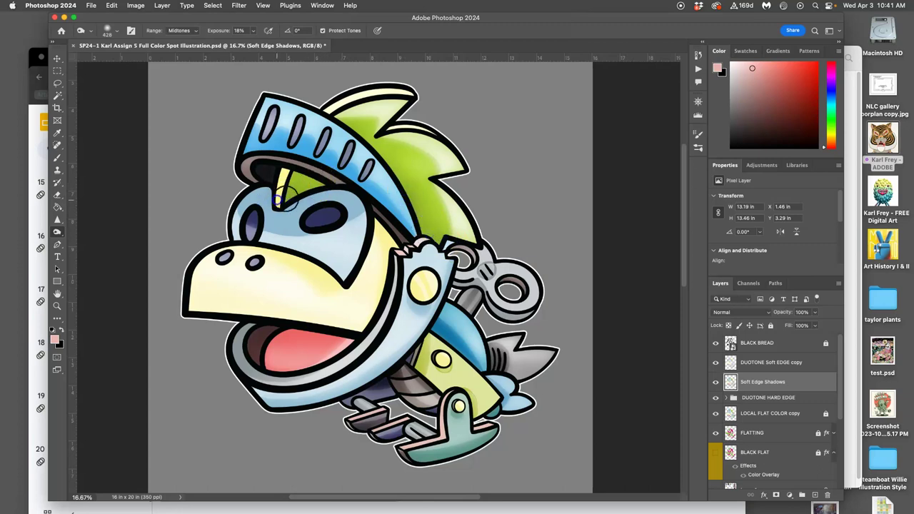
pyautogui.moveTo(253, 204)
pyautogui.mouseDown()
pyautogui.moveTo(280, 181)
pyautogui.moveTo(257, 199)
pyautogui.moveTo(365, 190)
pyautogui.mouseUp()
pyautogui.moveTo(219, 195)
pyautogui.mouseDown()
pyautogui.moveTo(325, 192)
pyautogui.moveTo(217, 191)
pyautogui.moveTo(245, 187)
pyautogui.mouseUp()
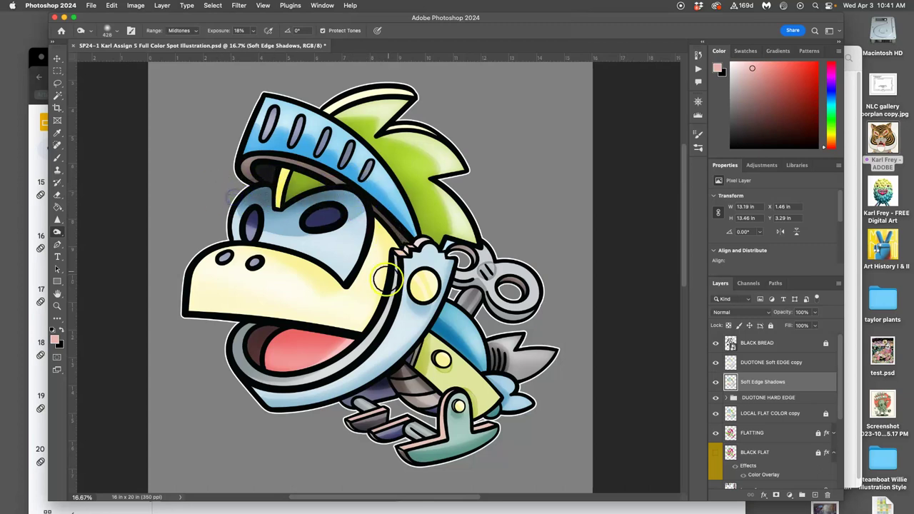
pyautogui.click(517, 395)
pyautogui.click(459, 404)
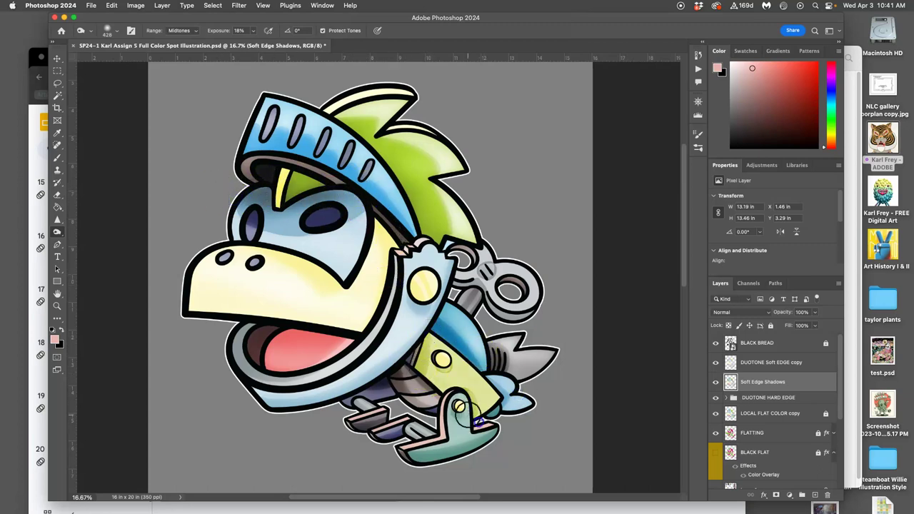
pyautogui.click(443, 399)
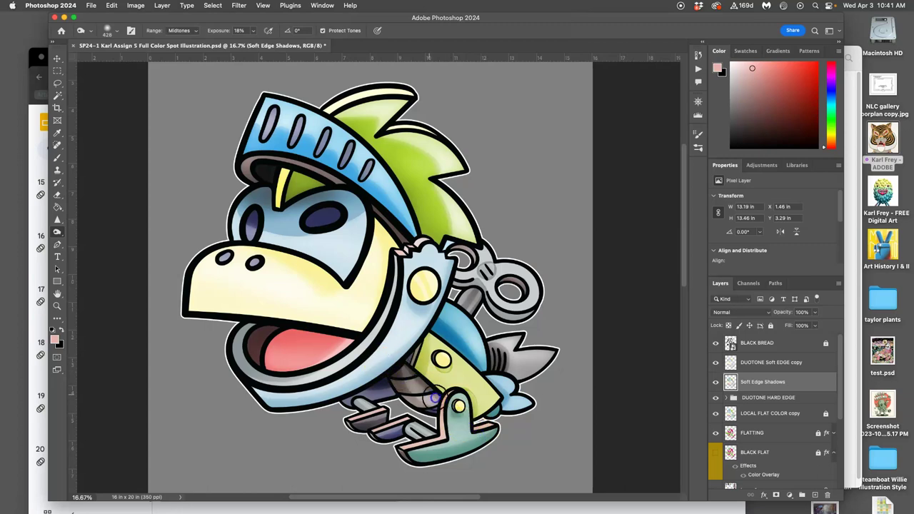
# - Burn shadows beneath the beak, around the wind-up key and its shaft, and at the base of the tail
pyautogui.moveTo(200, 330)
pyautogui.mouseDown()
pyautogui.moveTo(357, 332)
pyautogui.moveTo(187, 321)
pyautogui.moveTo(370, 331)
pyautogui.moveTo(211, 327)
pyautogui.moveTo(382, 338)
pyautogui.mouseUp()
pyautogui.click(195, 325)
pyautogui.click(471, 298)
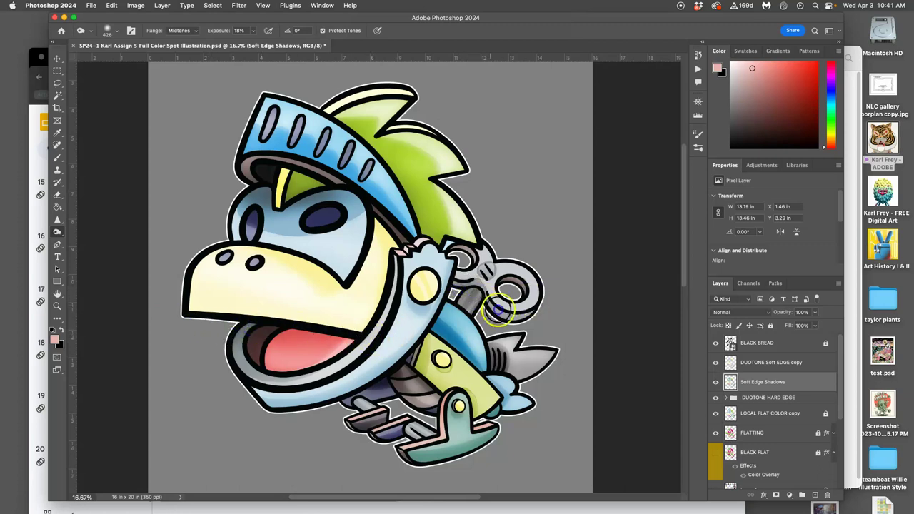
pyautogui.moveTo(499, 312)
pyautogui.mouseDown()
pyautogui.moveTo(533, 332)
pyautogui.moveTo(512, 361)
pyautogui.mouseUp()
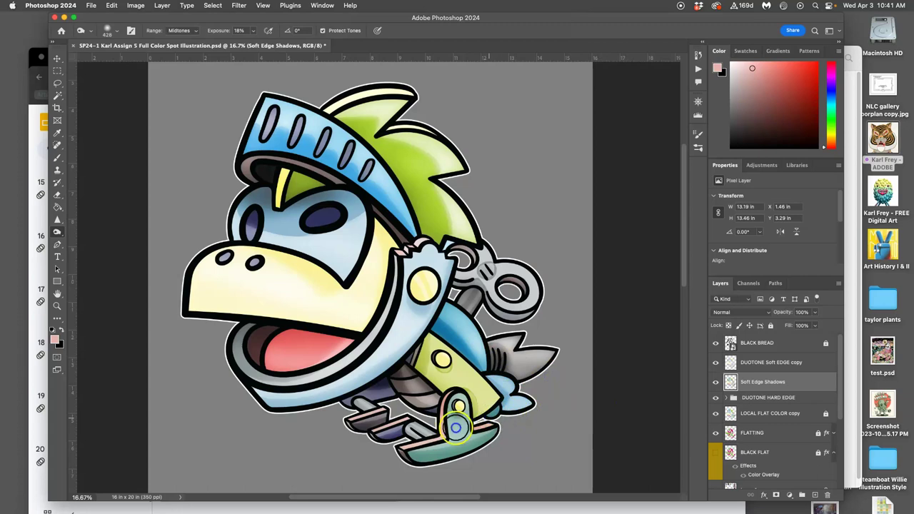
# - Burn darker shading into the legs, the face, the lower part of the visor and the green hair
pyautogui.moveTo(397, 426)
pyautogui.mouseDown()
pyautogui.moveTo(344, 379)
pyautogui.moveTo(381, 313)
pyautogui.moveTo(381, 258)
pyautogui.moveTo(349, 346)
pyautogui.moveTo(374, 257)
pyautogui.moveTo(357, 311)
pyautogui.moveTo(369, 325)
pyautogui.moveTo(358, 329)
pyautogui.moveTo(359, 320)
pyautogui.moveTo(352, 330)
pyautogui.moveTo(341, 257)
pyautogui.moveTo(307, 241)
pyautogui.mouseUp()
pyautogui.moveTo(357, 277)
pyautogui.mouseDown()
pyautogui.moveTo(350, 238)
pyautogui.moveTo(199, 107)
pyautogui.moveTo(267, 130)
pyautogui.mouseUp()
pyautogui.moveTo(340, 158); pyautogui.dragTo(250, 122)
pyautogui.moveTo(346, 159)
pyautogui.mouseDown()
pyautogui.moveTo(225, 121)
pyautogui.moveTo(282, 140)
pyautogui.moveTo(383, 202)
pyautogui.mouseUp()
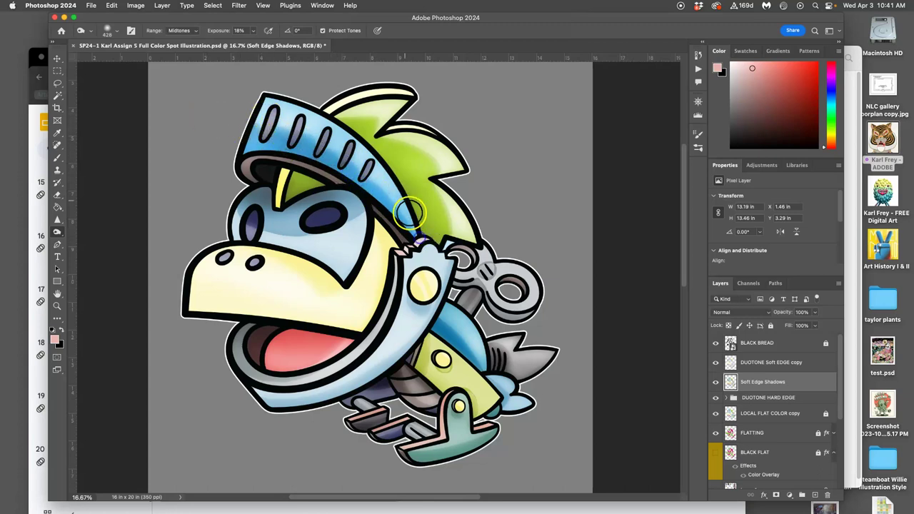
pyautogui.moveTo(413, 158)
pyautogui.mouseDown()
pyautogui.moveTo(447, 145)
pyautogui.moveTo(408, 145)
pyautogui.moveTo(369, 125)
pyautogui.mouseUp()
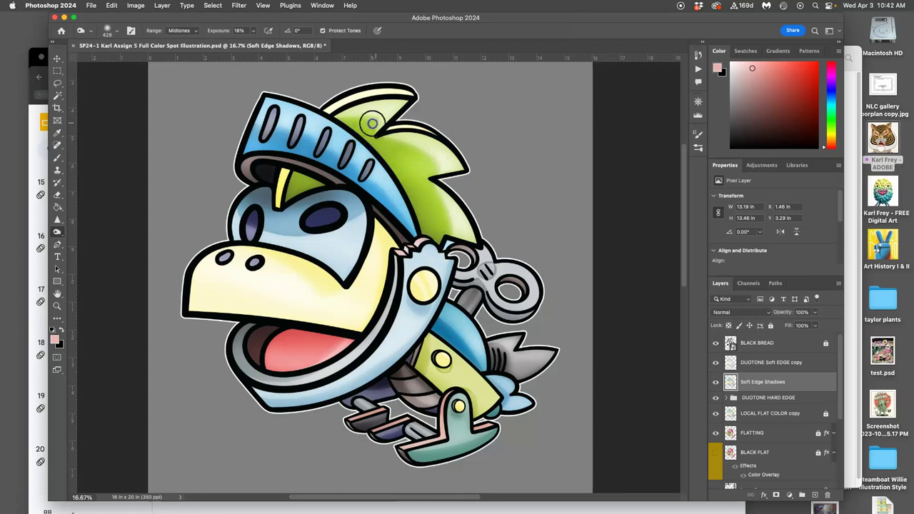
# - On the DUOTONE Soft EDGE copy layer, burn shadows into the green hair next to the visor
pyautogui.click(771, 364)
pyautogui.moveTo(431, 156)
pyautogui.mouseDown()
pyautogui.moveTo(482, 170)
pyautogui.moveTo(385, 134)
pyautogui.moveTo(389, 168)
pyautogui.mouseUp()
pyautogui.moveTo(447, 199)
pyautogui.mouseDown()
pyautogui.moveTo(470, 205)
pyautogui.moveTo(464, 218)
pyautogui.moveTo(427, 227)
pyautogui.mouseUp()
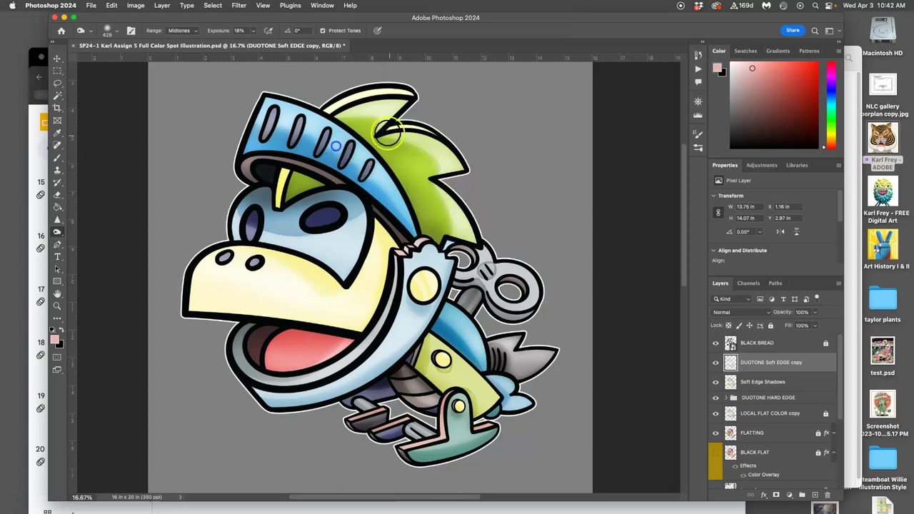
# - Adjust the opacity of the DUOTONE Soft EDGE copy layer and lower the Soft Edge Shadows layer's opacity to 63%
pyautogui.click(814, 313)
pyautogui.moveTo(815, 326)
pyautogui.mouseDown()
pyautogui.moveTo(786, 326)
pyautogui.moveTo(819, 326)
pyautogui.mouseUp()
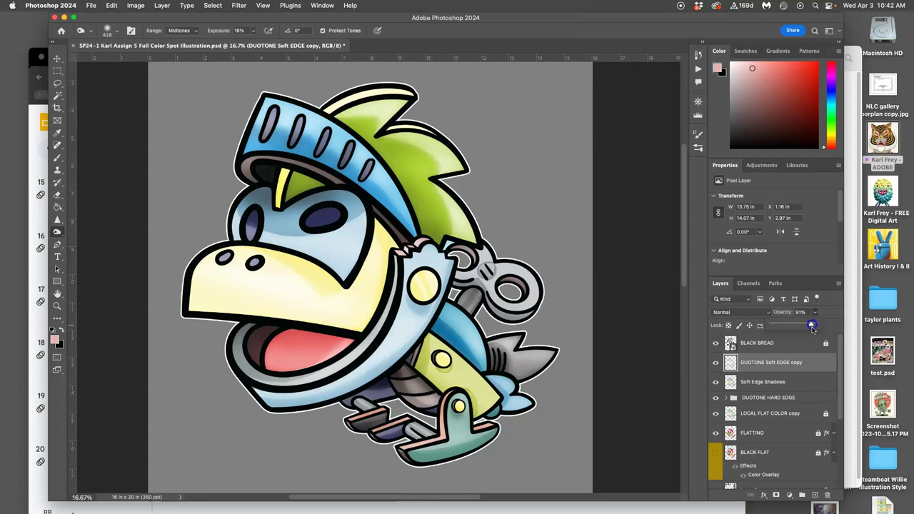
pyautogui.click(802, 381)
pyautogui.click(815, 312)
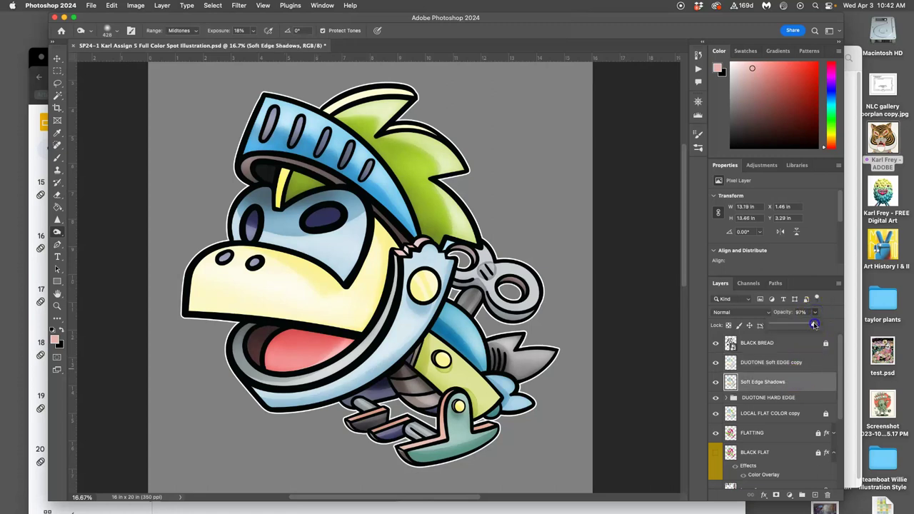
pyautogui.moveTo(811, 325); pyautogui.dragTo(799, 327)
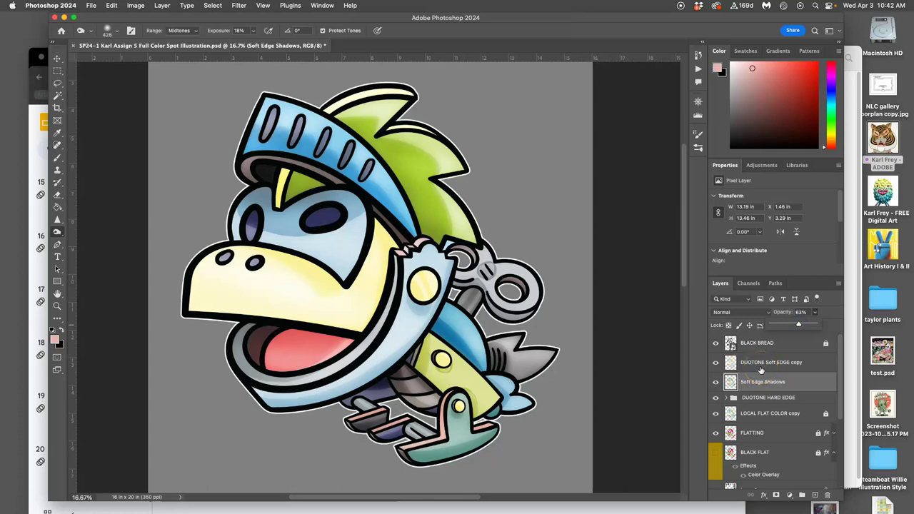
# - Group the DUOTONE Soft EDGE copy and Soft Edge Shadows layers together
pyautogui.keyDown('shift'); pyautogui.click(760, 370); pyautogui.keyUp('shift')
pyautogui.click(801, 494)
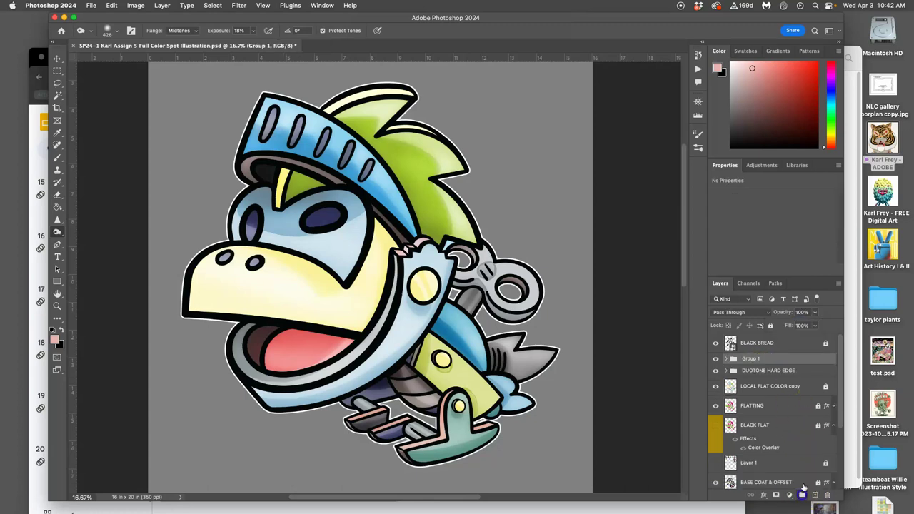
# - Rename the new layer group Duotone Soft Edge
pyautogui.click(755, 362)
pyautogui.click(817, 365)
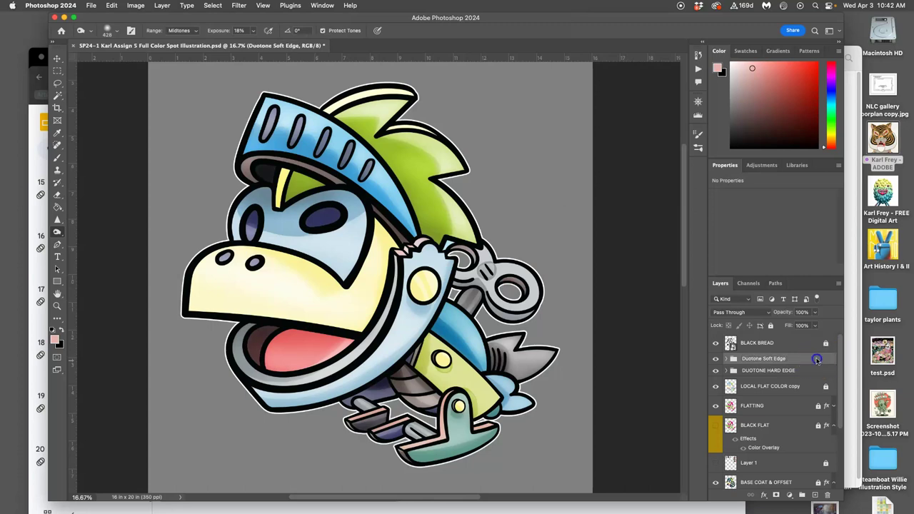
# - Compare the hard-edge shading, soft-edge shading and flat colors by toggling the visibility of the DUOTONE HARD EDGE and Duotone Soft Edge groups
pyautogui.click(715, 371)
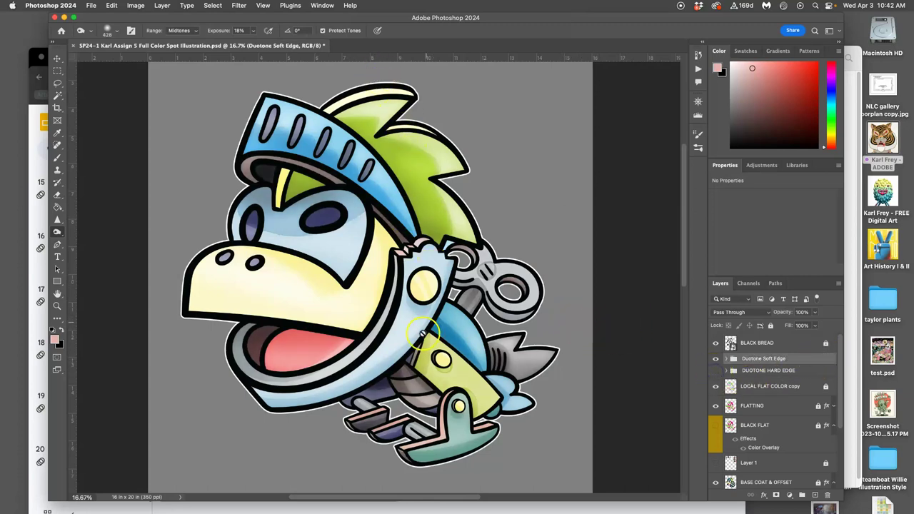
pyautogui.press('super+minus')
pyautogui.press('super+minus')
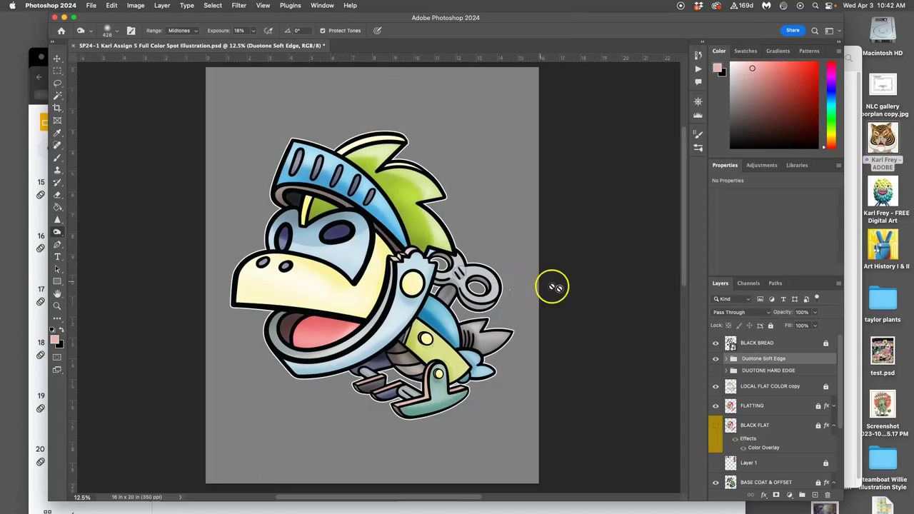
pyautogui.click(715, 370)
pyautogui.click(715, 358)
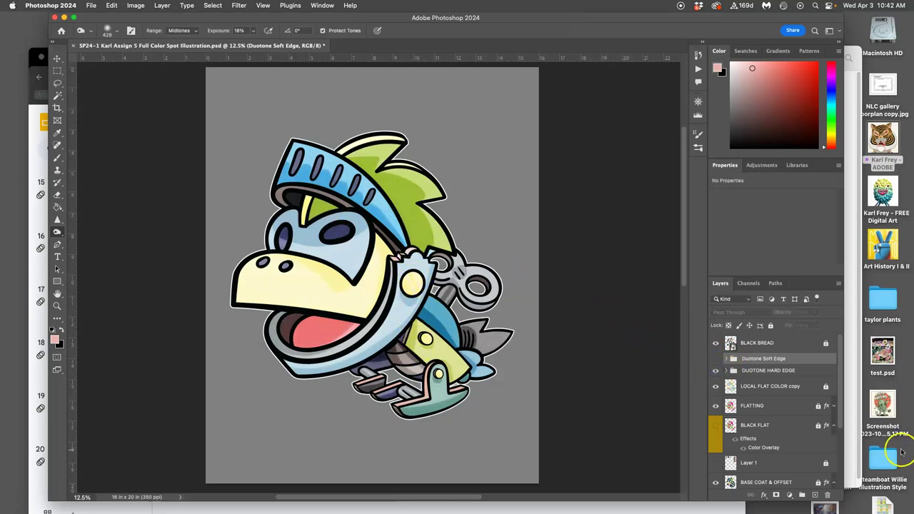
pyautogui.click(716, 370)
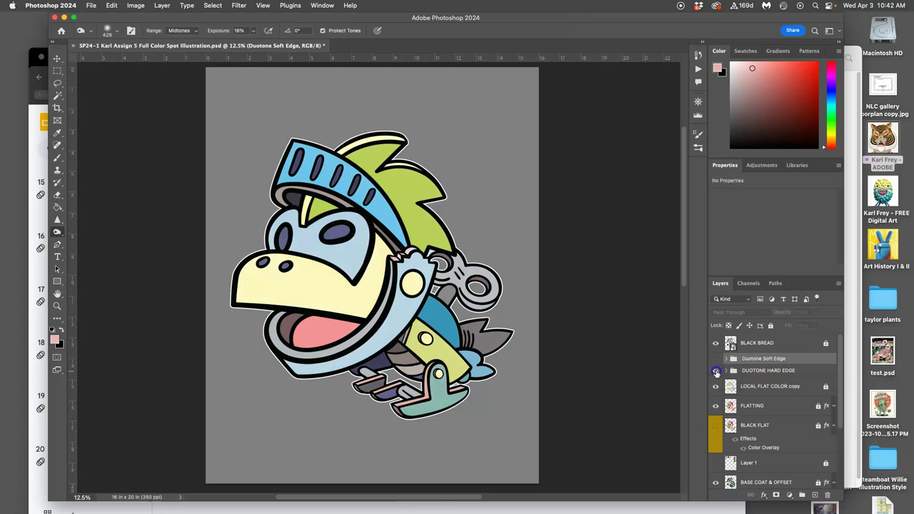
pyautogui.click(716, 371)
pyautogui.click(716, 358)
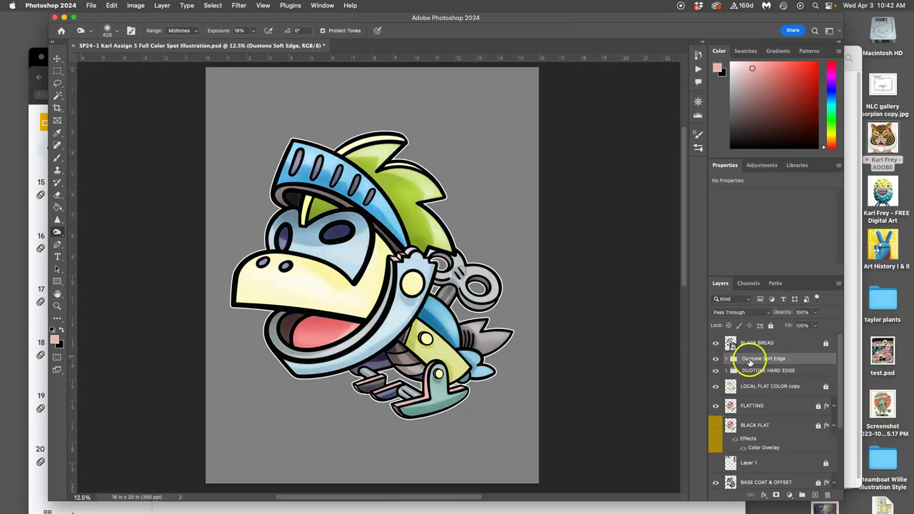
# - Try a lower opacity on the Duotone Soft Edge group, then return it to 100%
pyautogui.click(815, 313)
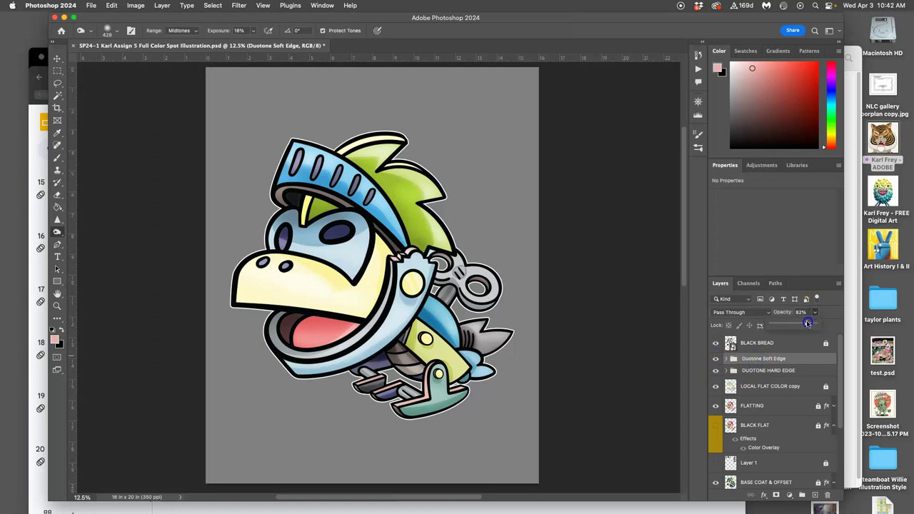
pyautogui.moveTo(792, 323); pyautogui.dragTo(822, 323)
# - Preview the shaded character against the black and white backgrounds, restore the gray background, and check the artwork at reduced and enlarged sizes
pyautogui.scroll(-5, 780, 420)
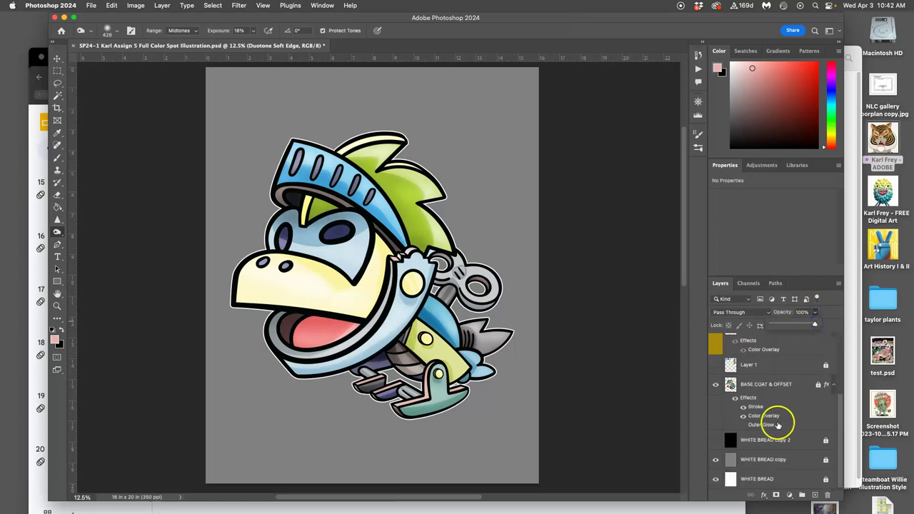
pyautogui.click(716, 440)
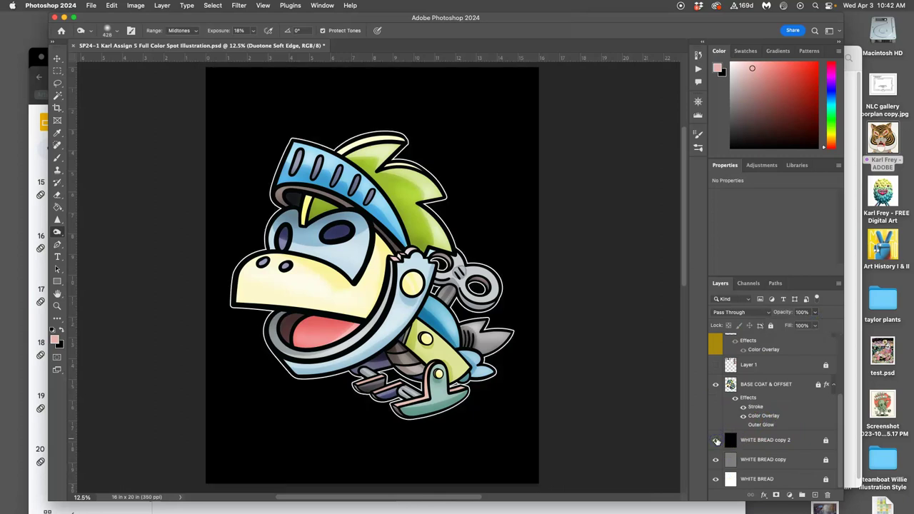
pyautogui.click(717, 440)
pyautogui.click(717, 460)
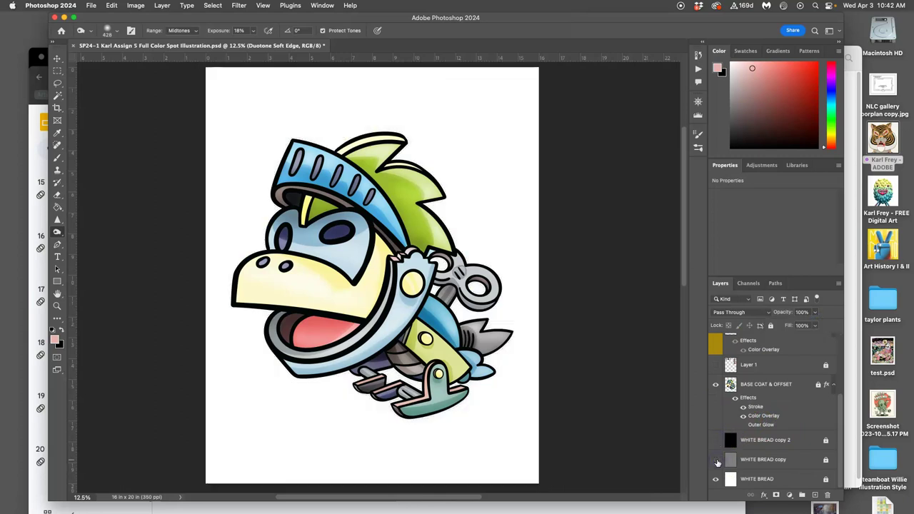
pyautogui.click(717, 460)
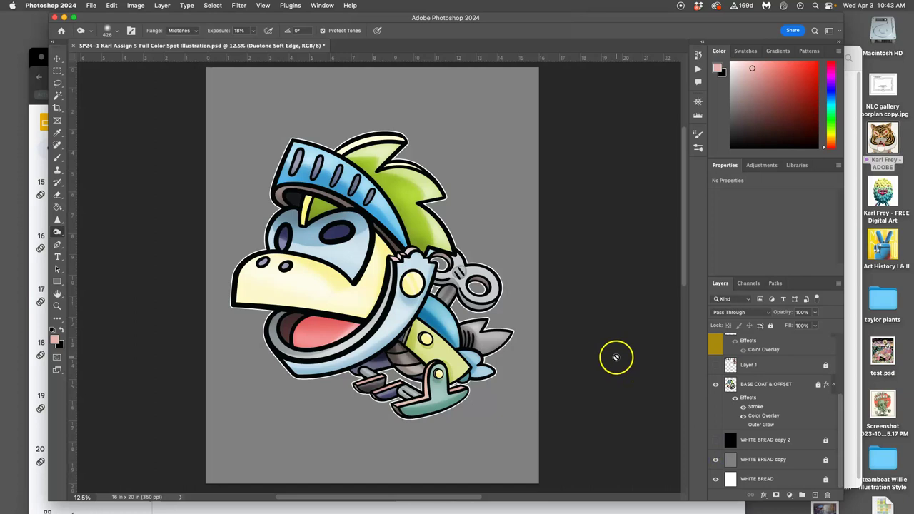
pyautogui.press('super+minus')
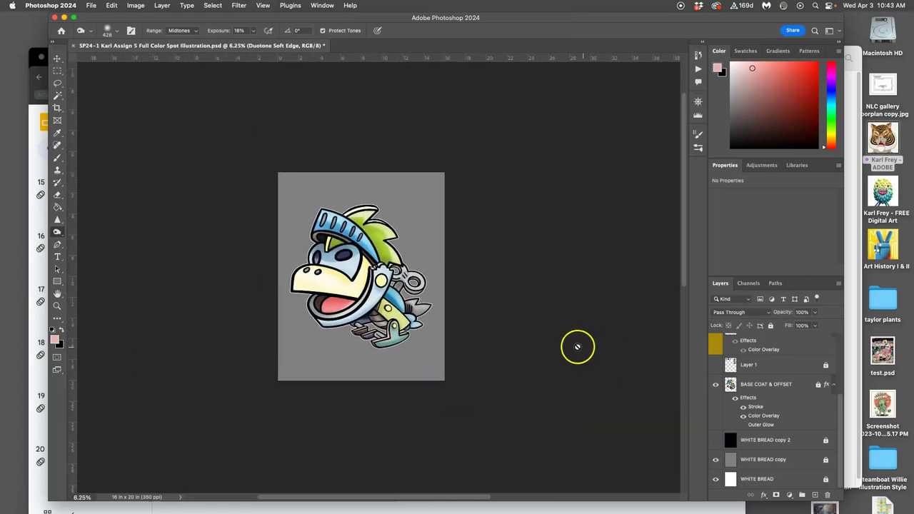
pyautogui.press('super+equal')
pyautogui.press('super+equal')
pyautogui.press('super+equal')
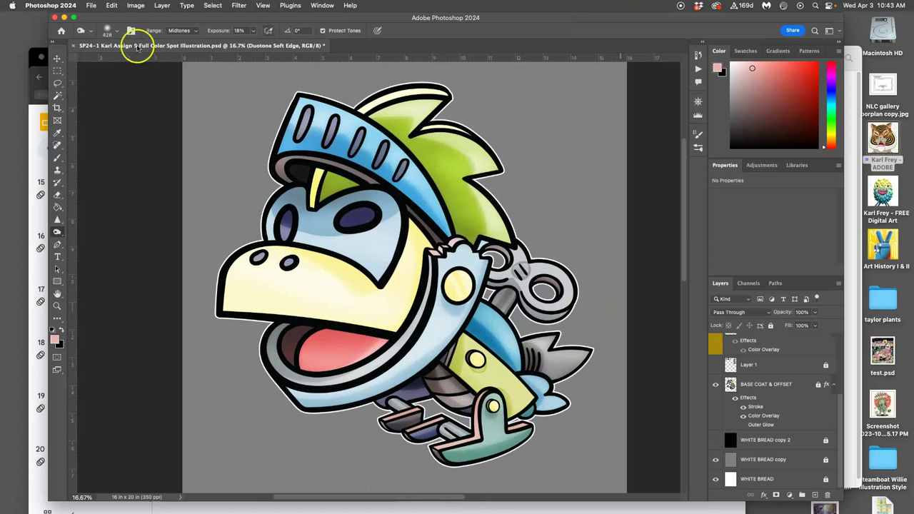
# - Switch to the Introduction to Digital Coloring presentation in Chrome and review the Full-Spectrum slide and the neighboring Hulk cover comparison slide
pyautogui.click(36, 61)
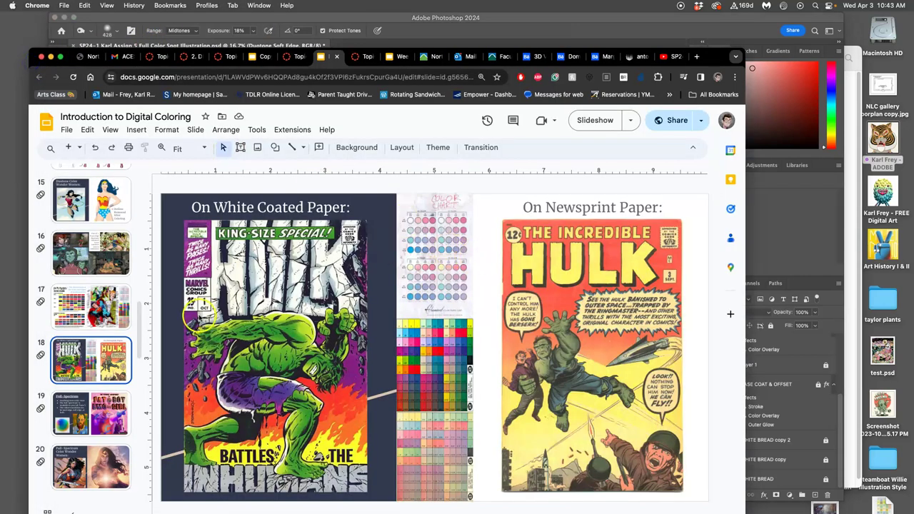
pyautogui.click(108, 406)
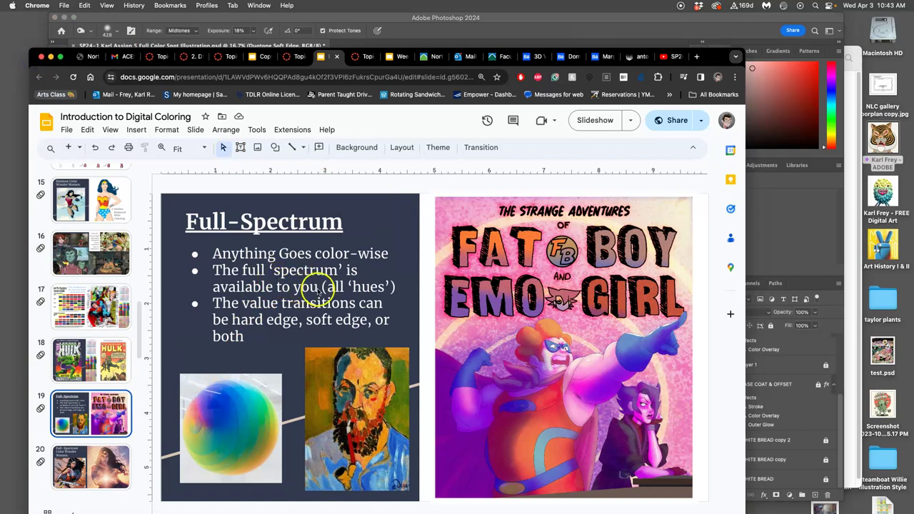
pyautogui.press('Down')
pyautogui.press('Up')
pyautogui.press('Up')
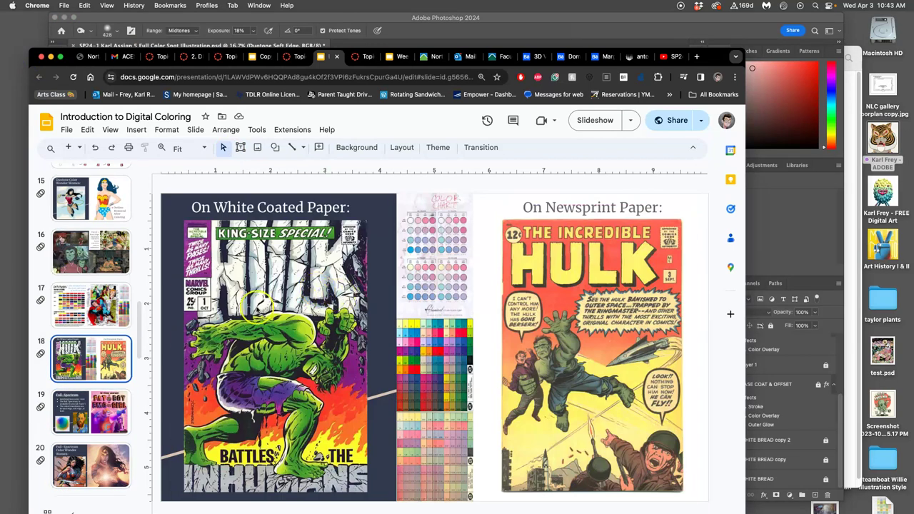